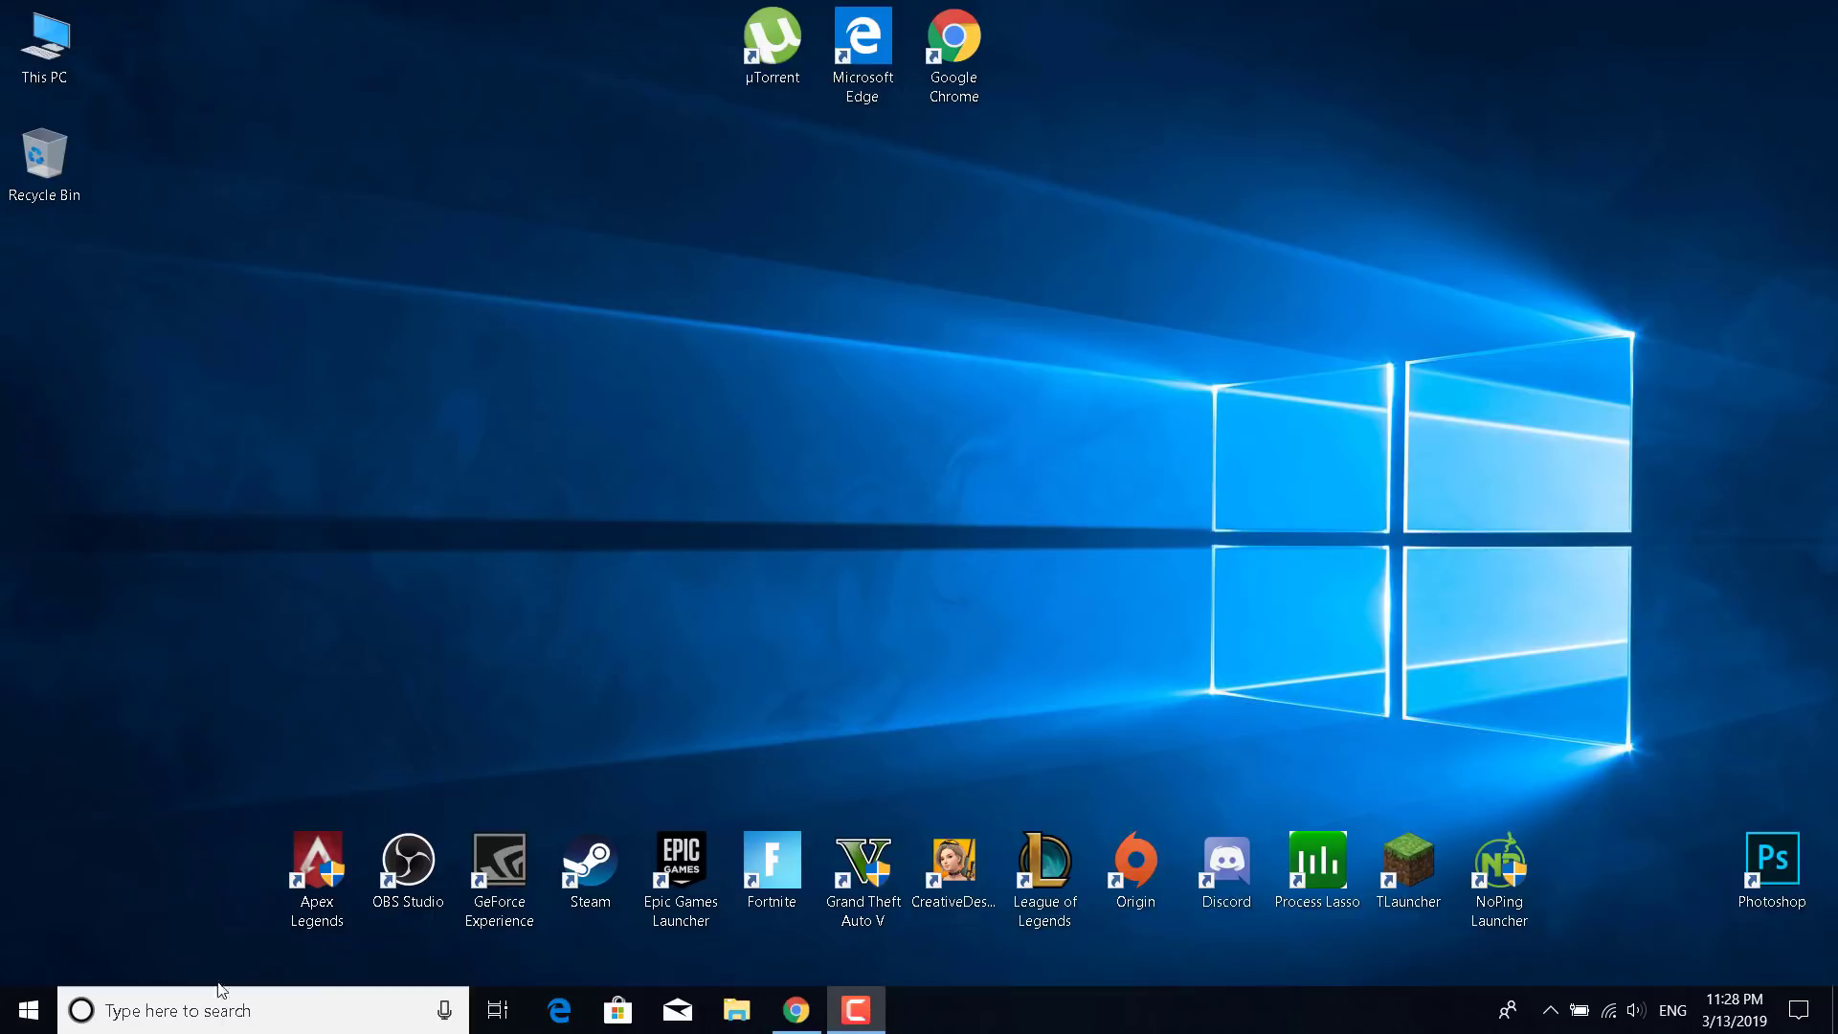
Search for Epic Games Launcher and open its shortcut's file location
{"action": "left_click", "coordinate": [191, 1010]}
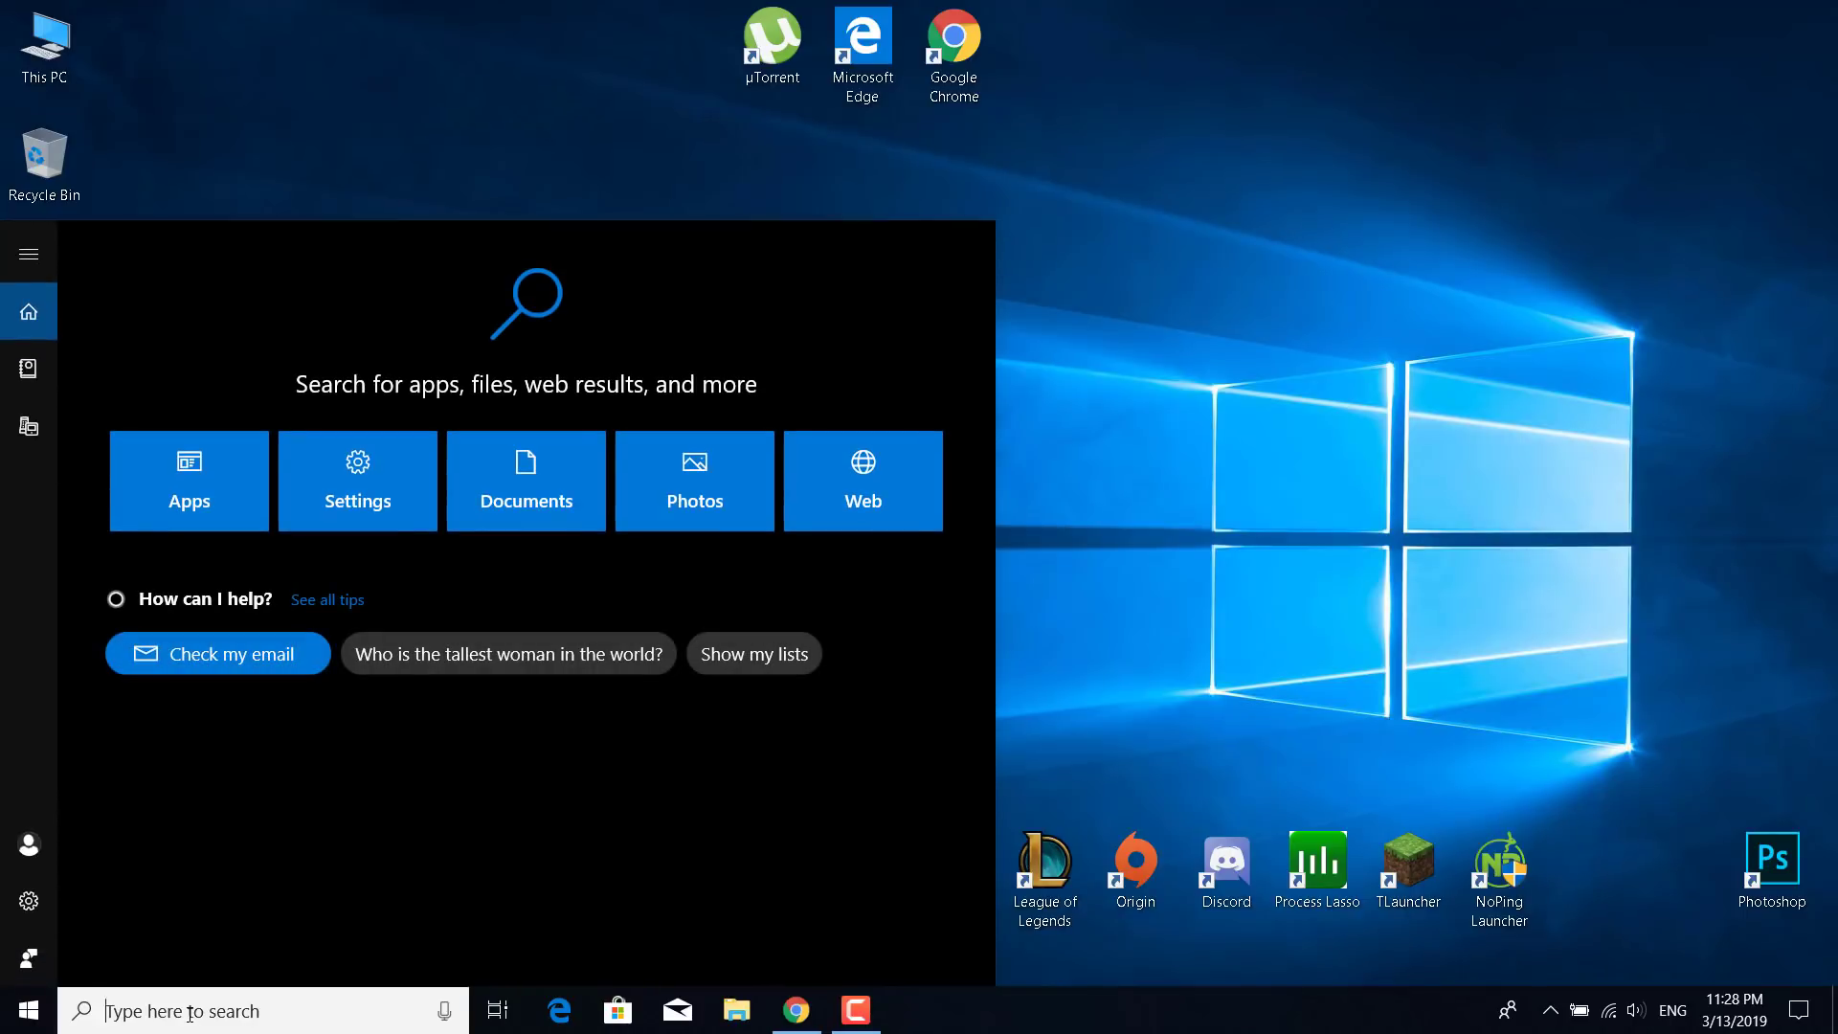
{"action": "type", "text": "Epic Games Lau"}
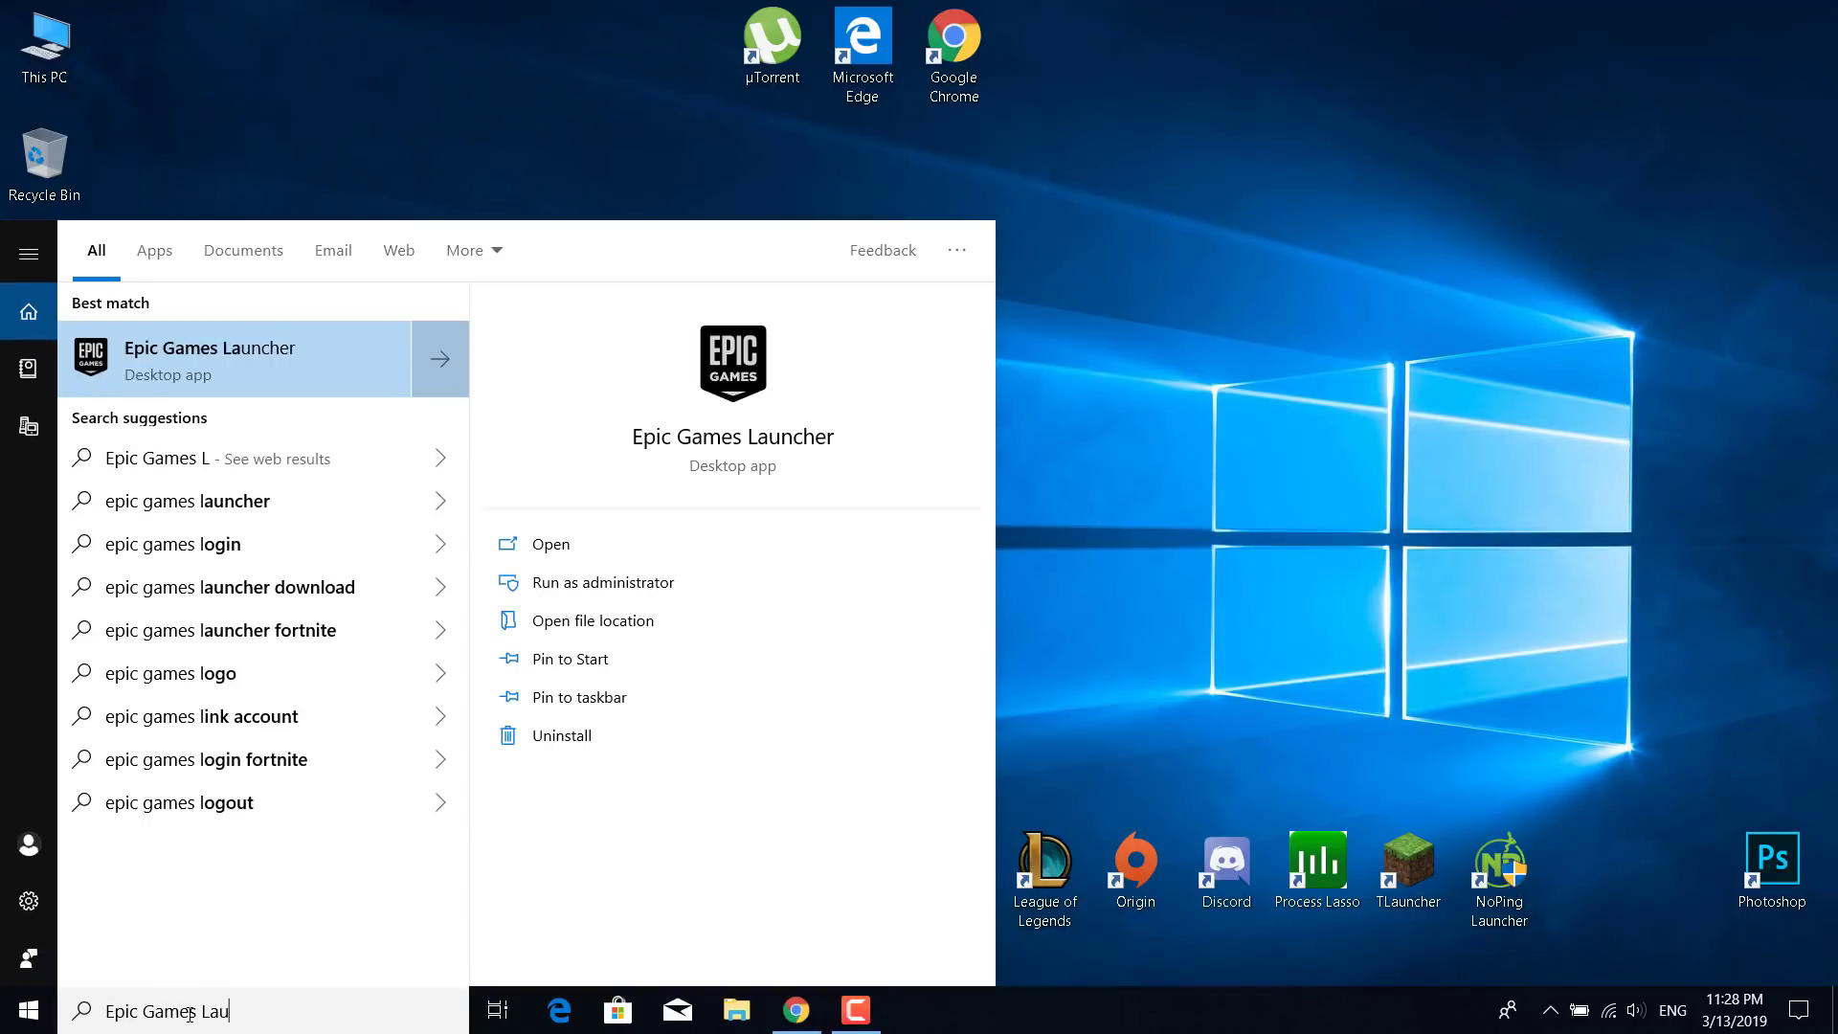
{"action": "type", "text": "ncher"}
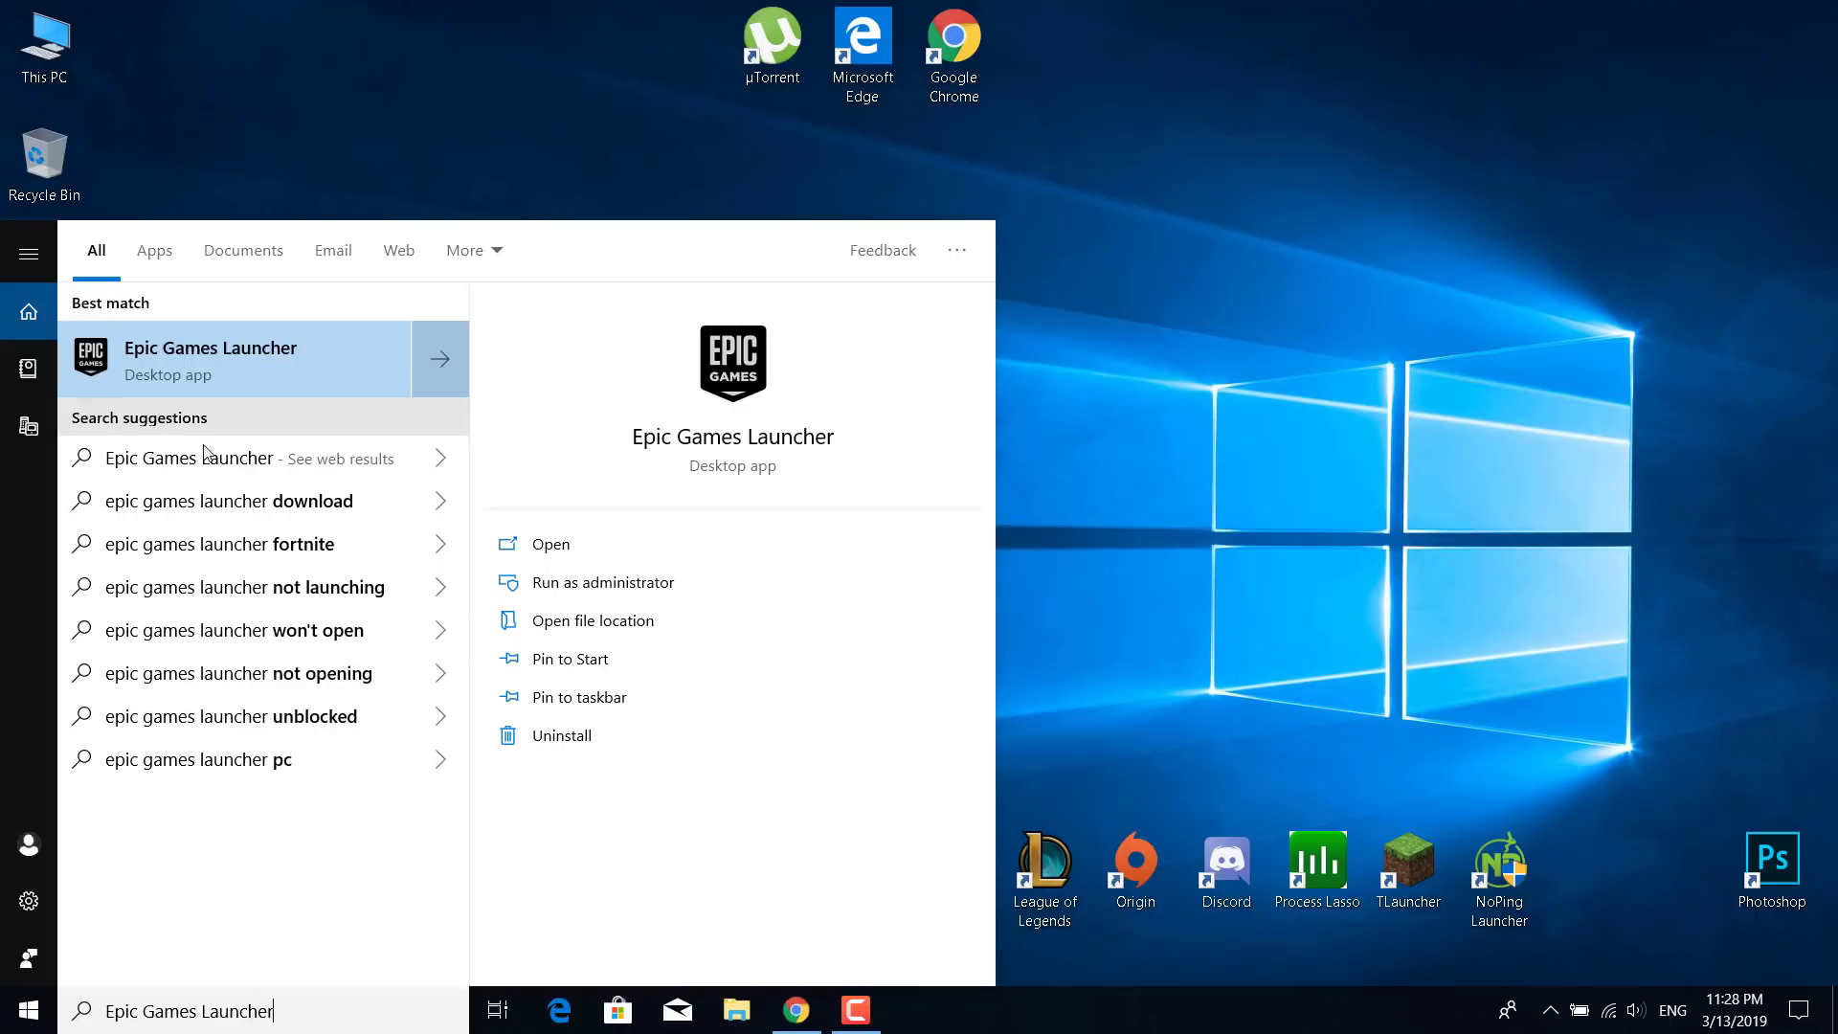
{"action": "right_click", "coordinate": [230, 373]}
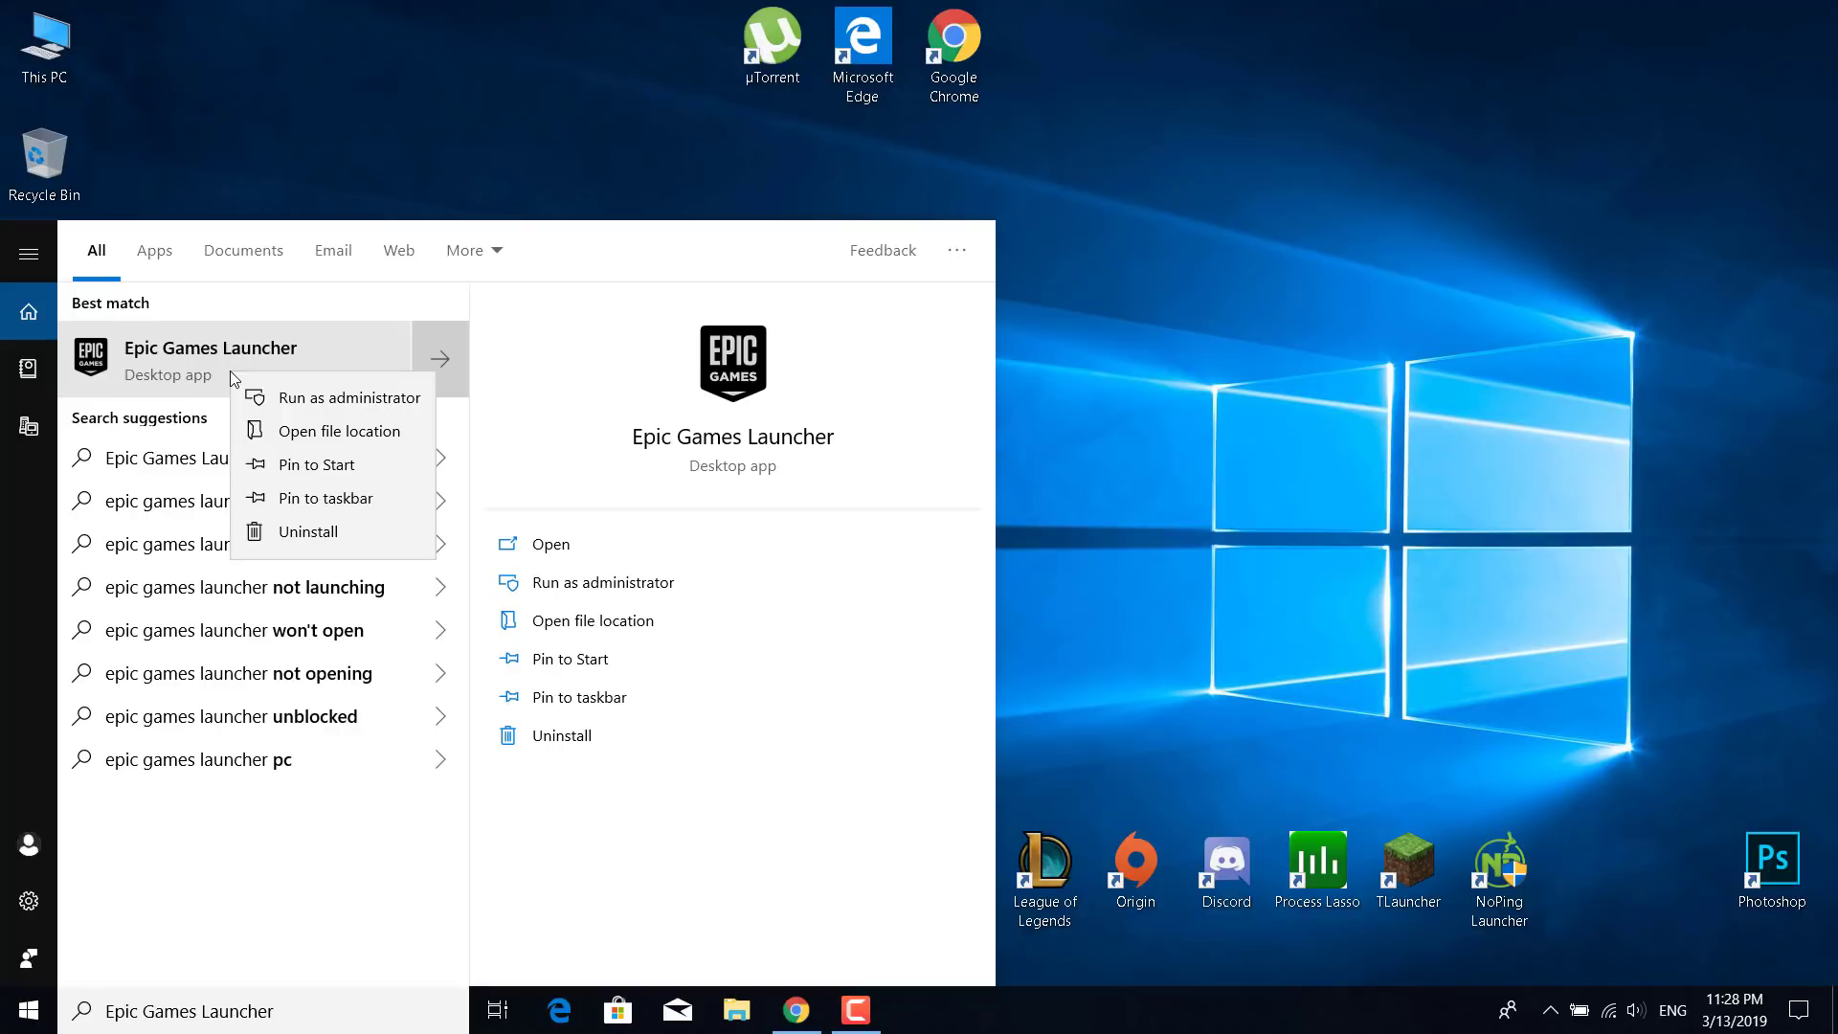
{"action": "left_click", "coordinate": [369, 441]}
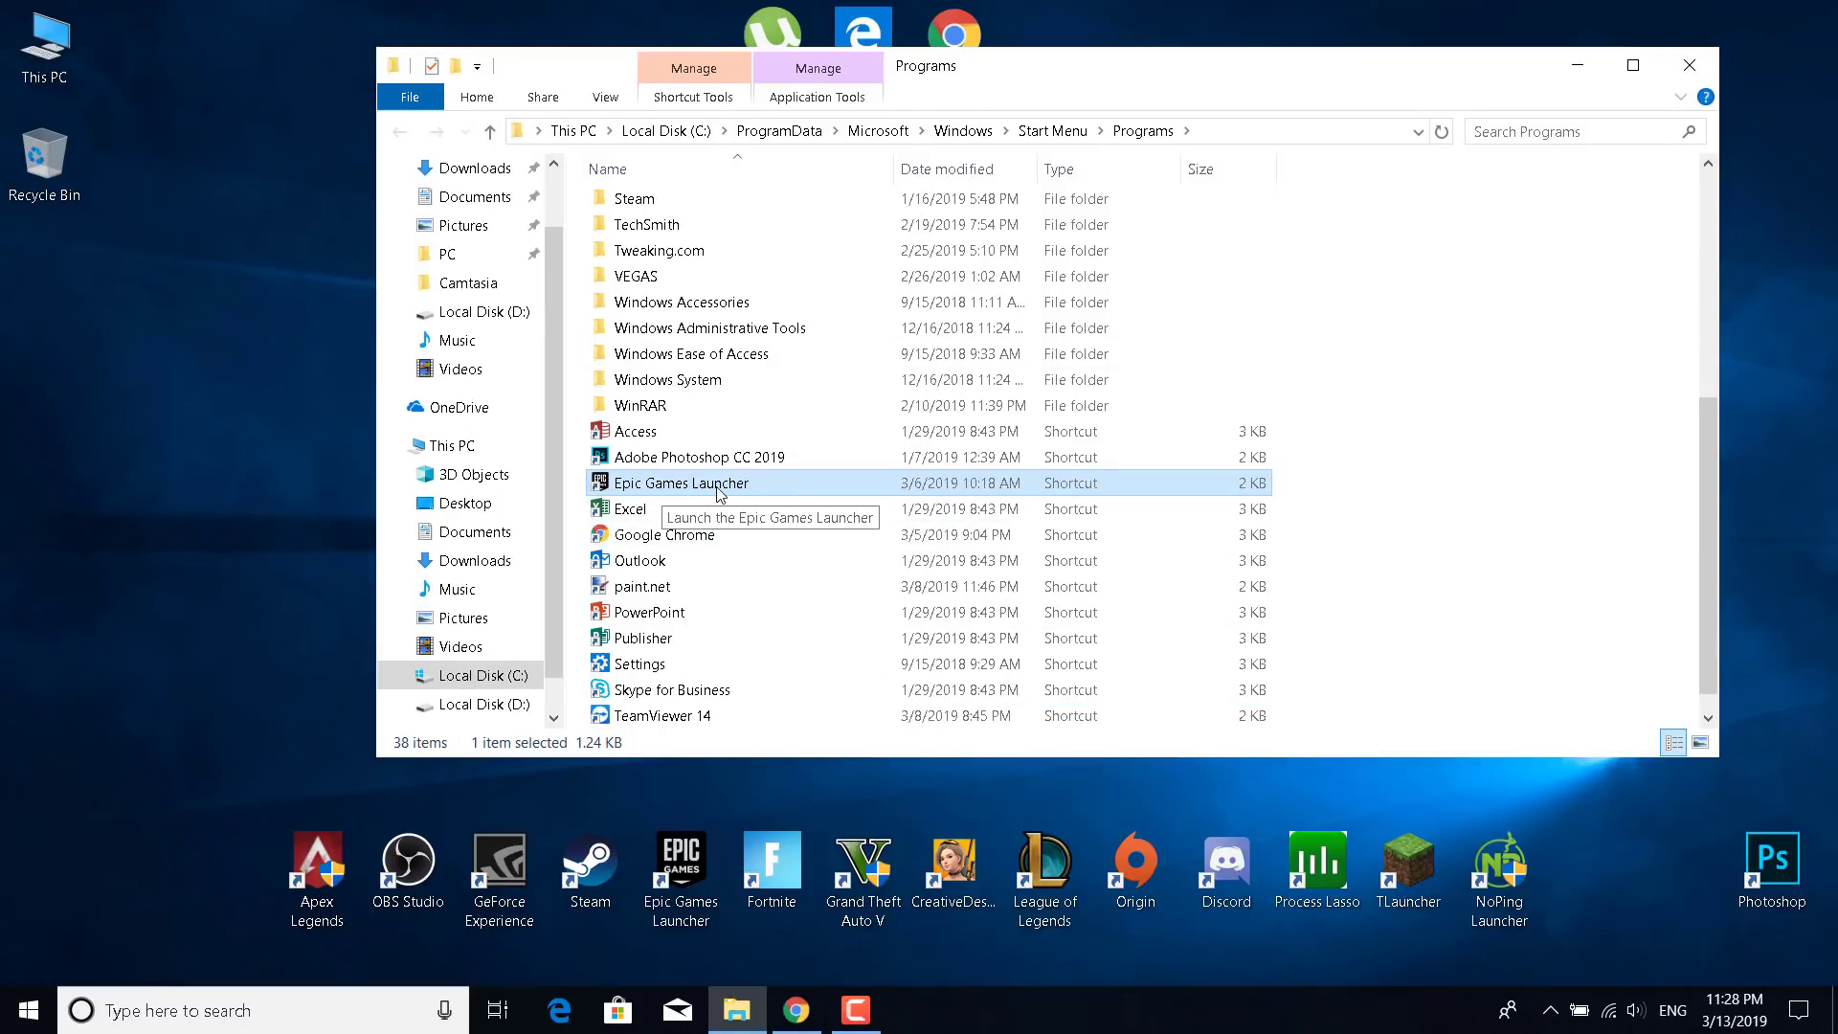
Open the Epic Games Launcher shortcut's Properties dialog and move it higher on screen
{"action": "right_click", "coordinate": [719, 493]}
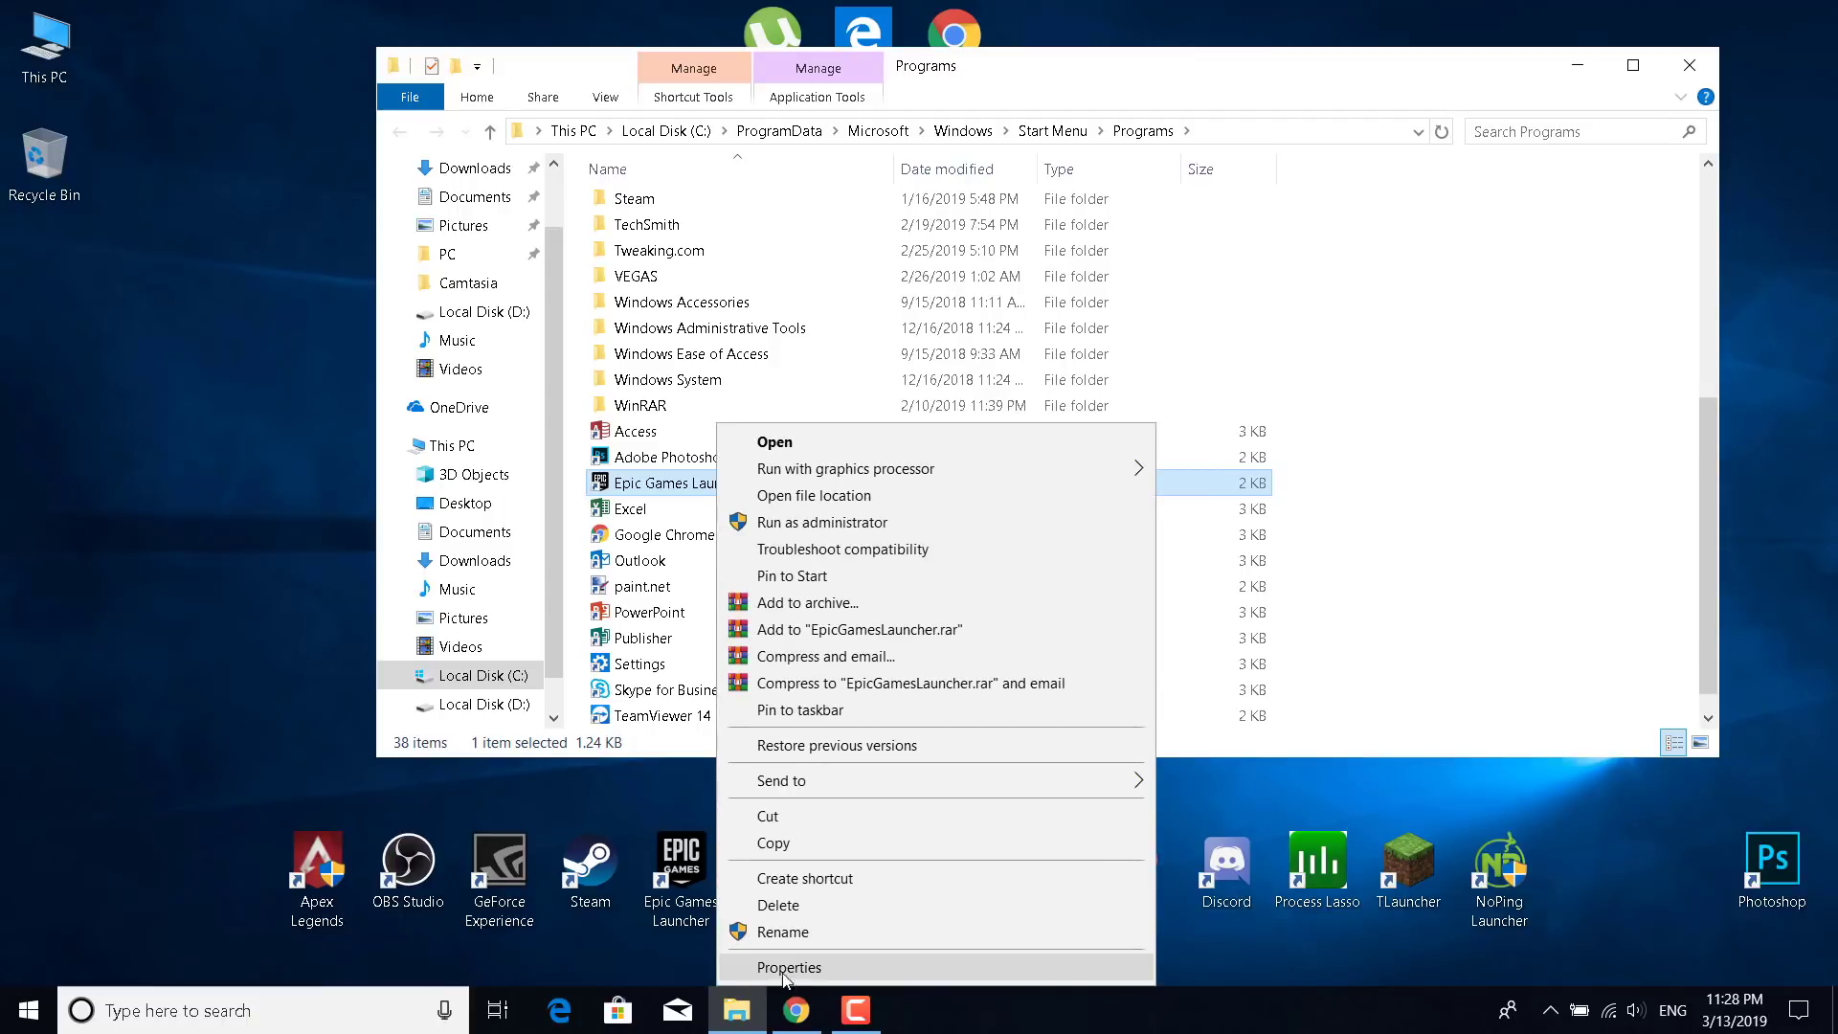
{"action": "left_click", "coordinate": [817, 969]}
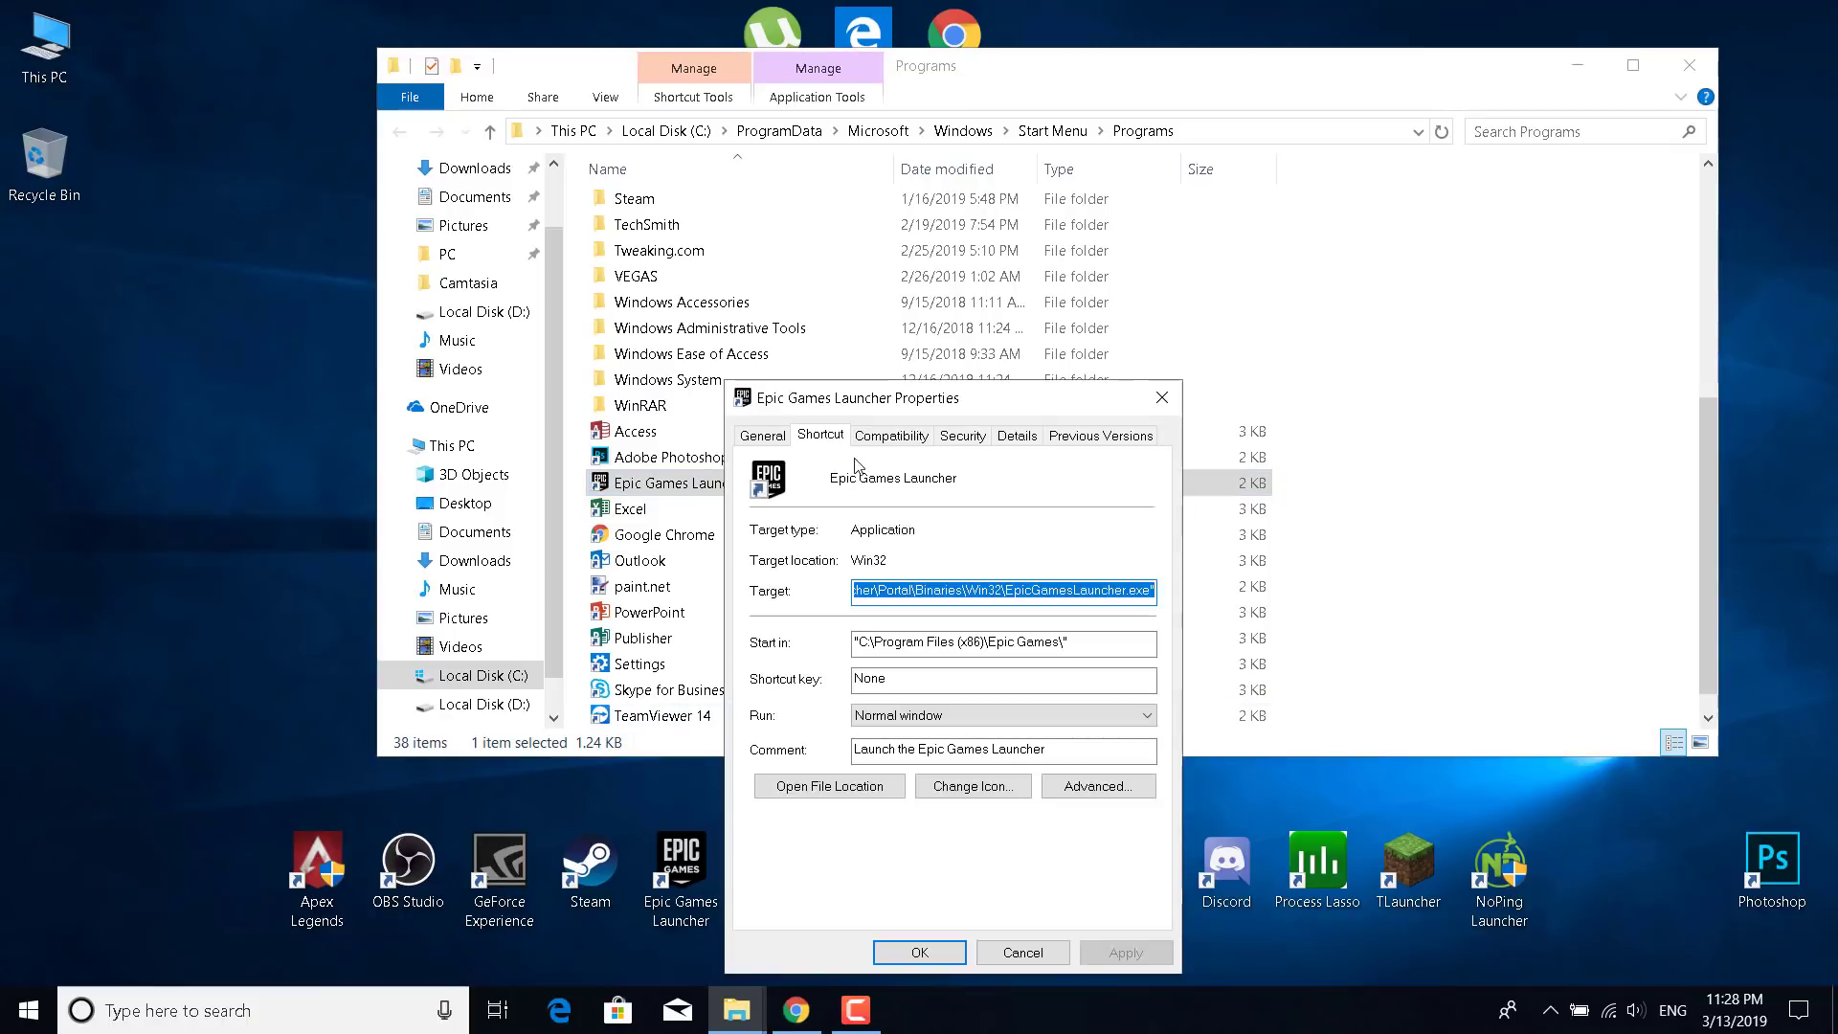
{"action": "left_click_drag", "start_coordinate": [985, 412], "coordinate": [978, 218]}
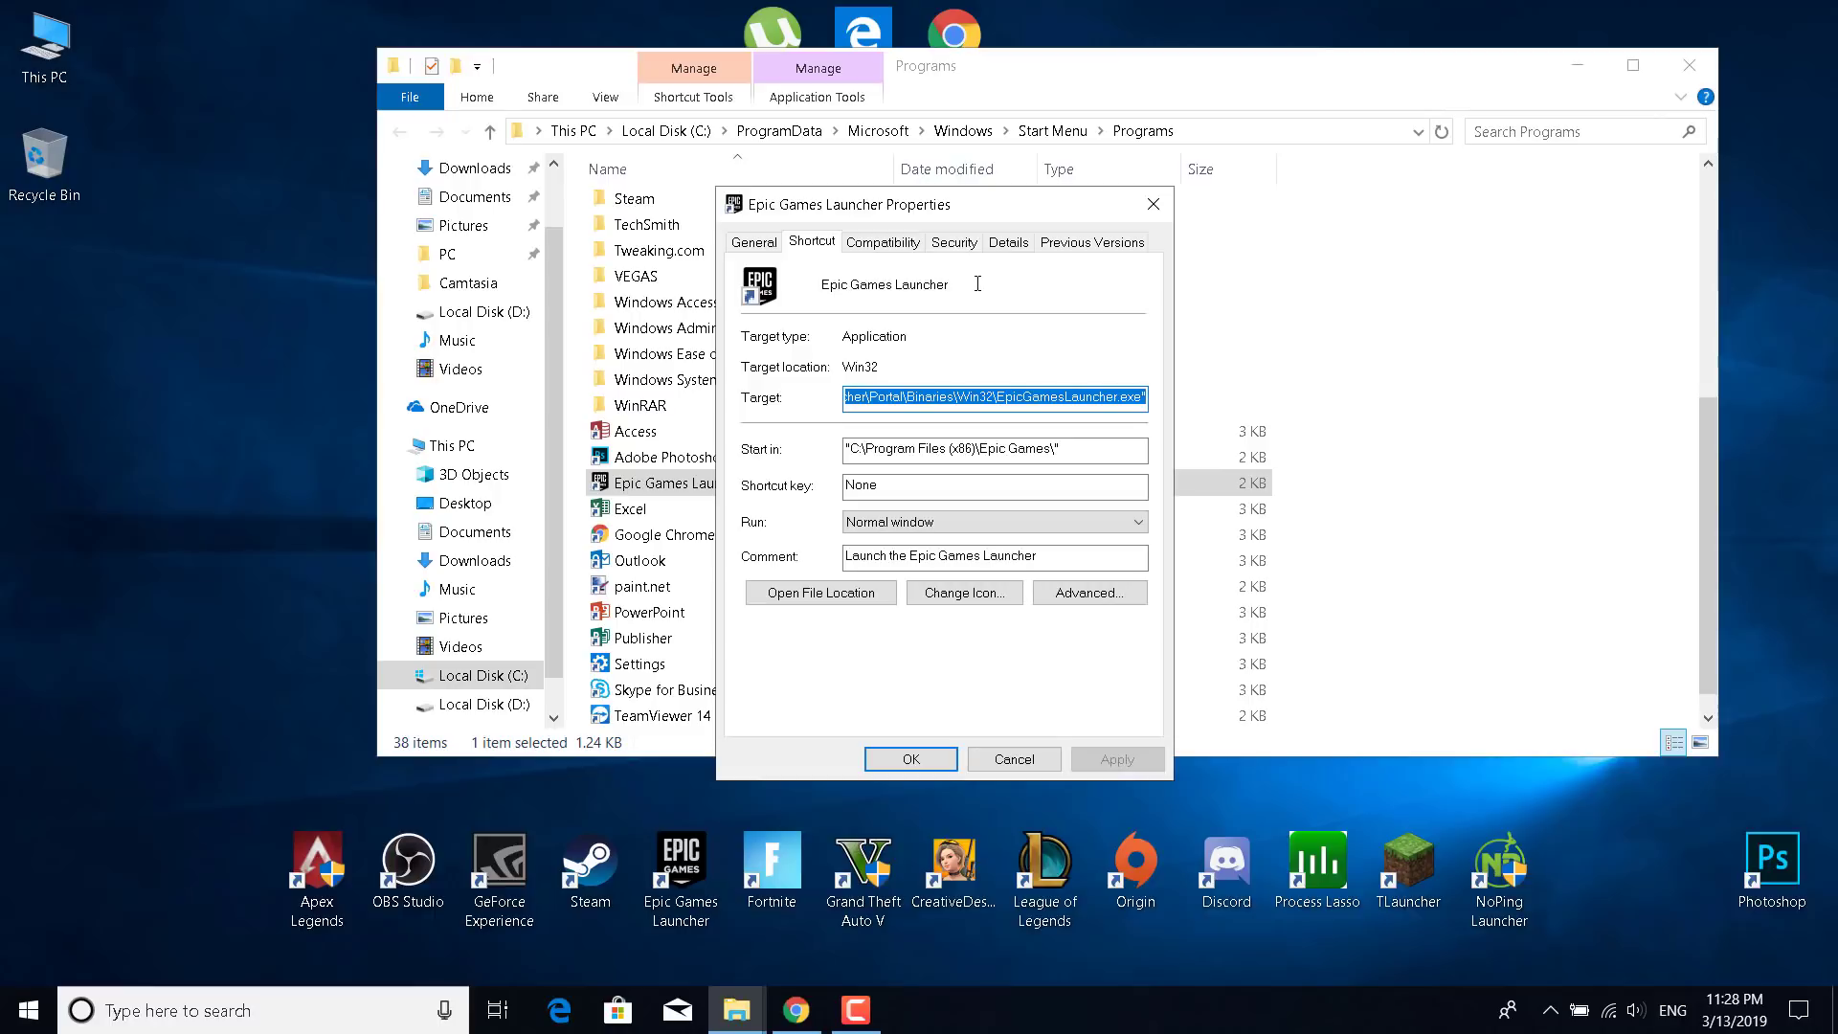
Apply Windows Vista (Service Pack 2) compatibility, run as administrator, and disable fullscreen optimizations for the launcher
{"action": "left_click", "coordinate": [902, 240]}
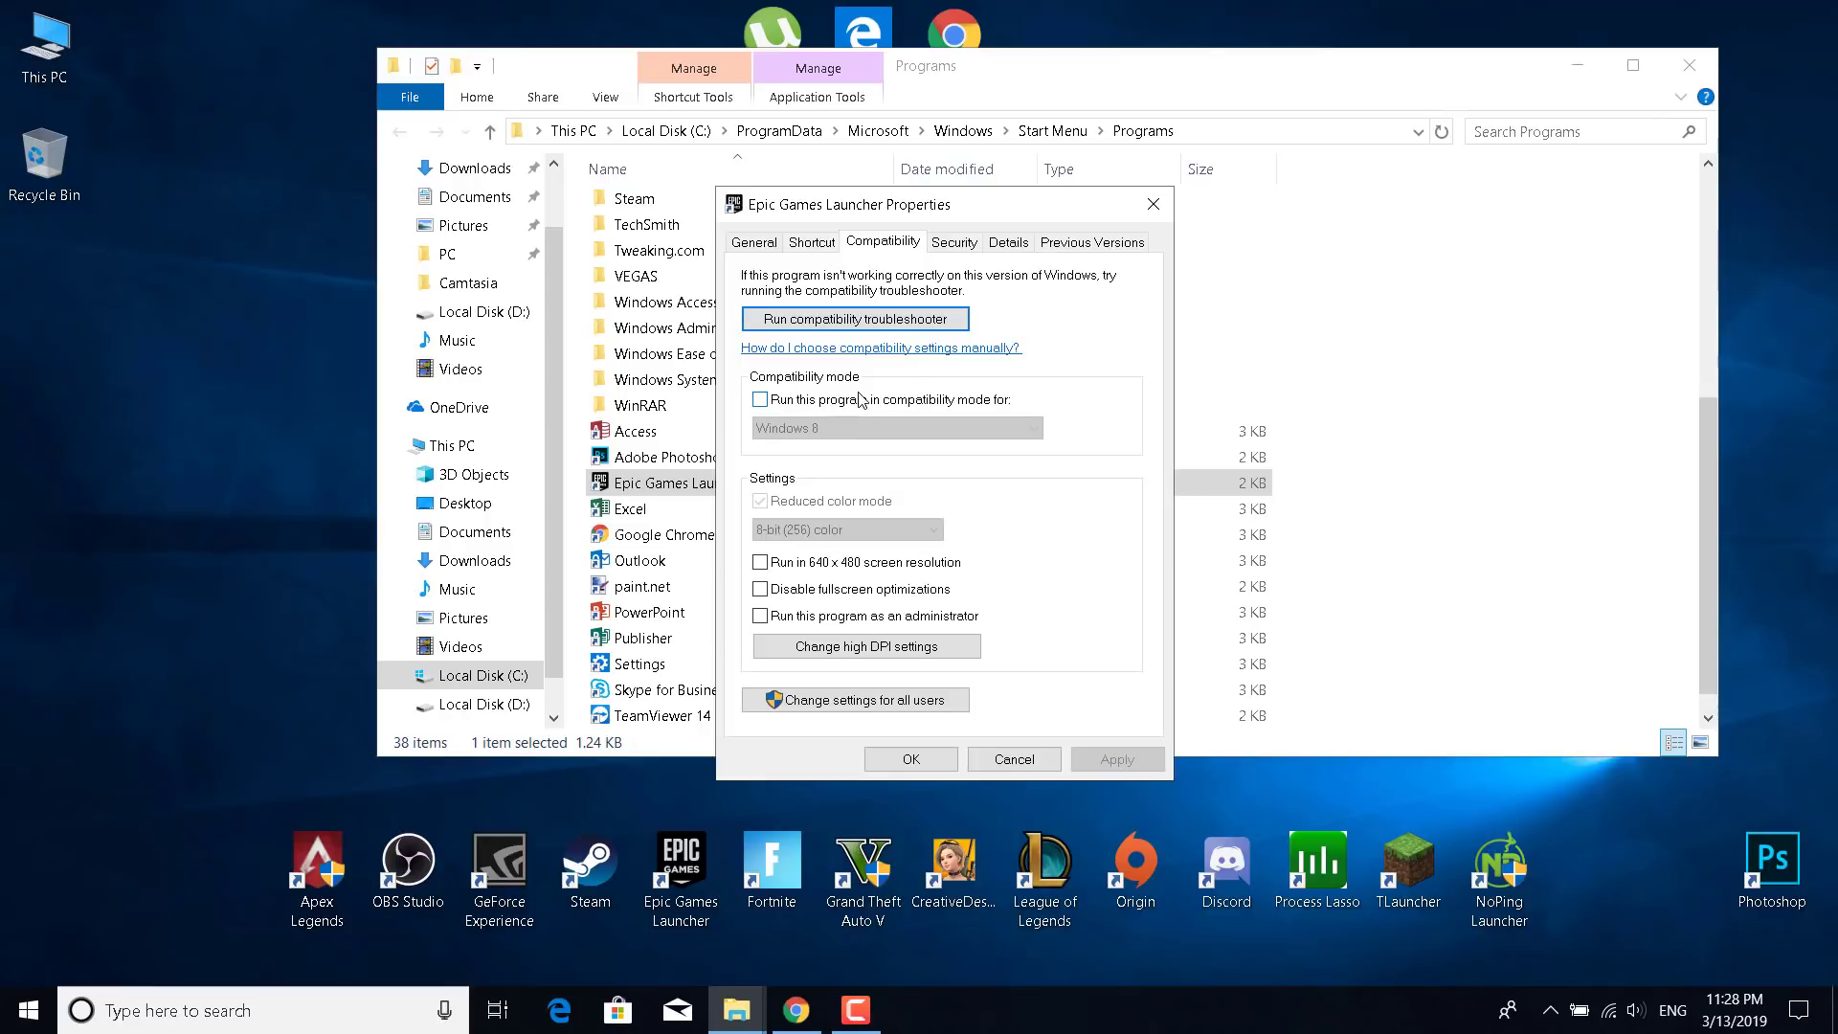
{"action": "left_click", "coordinate": [903, 406]}
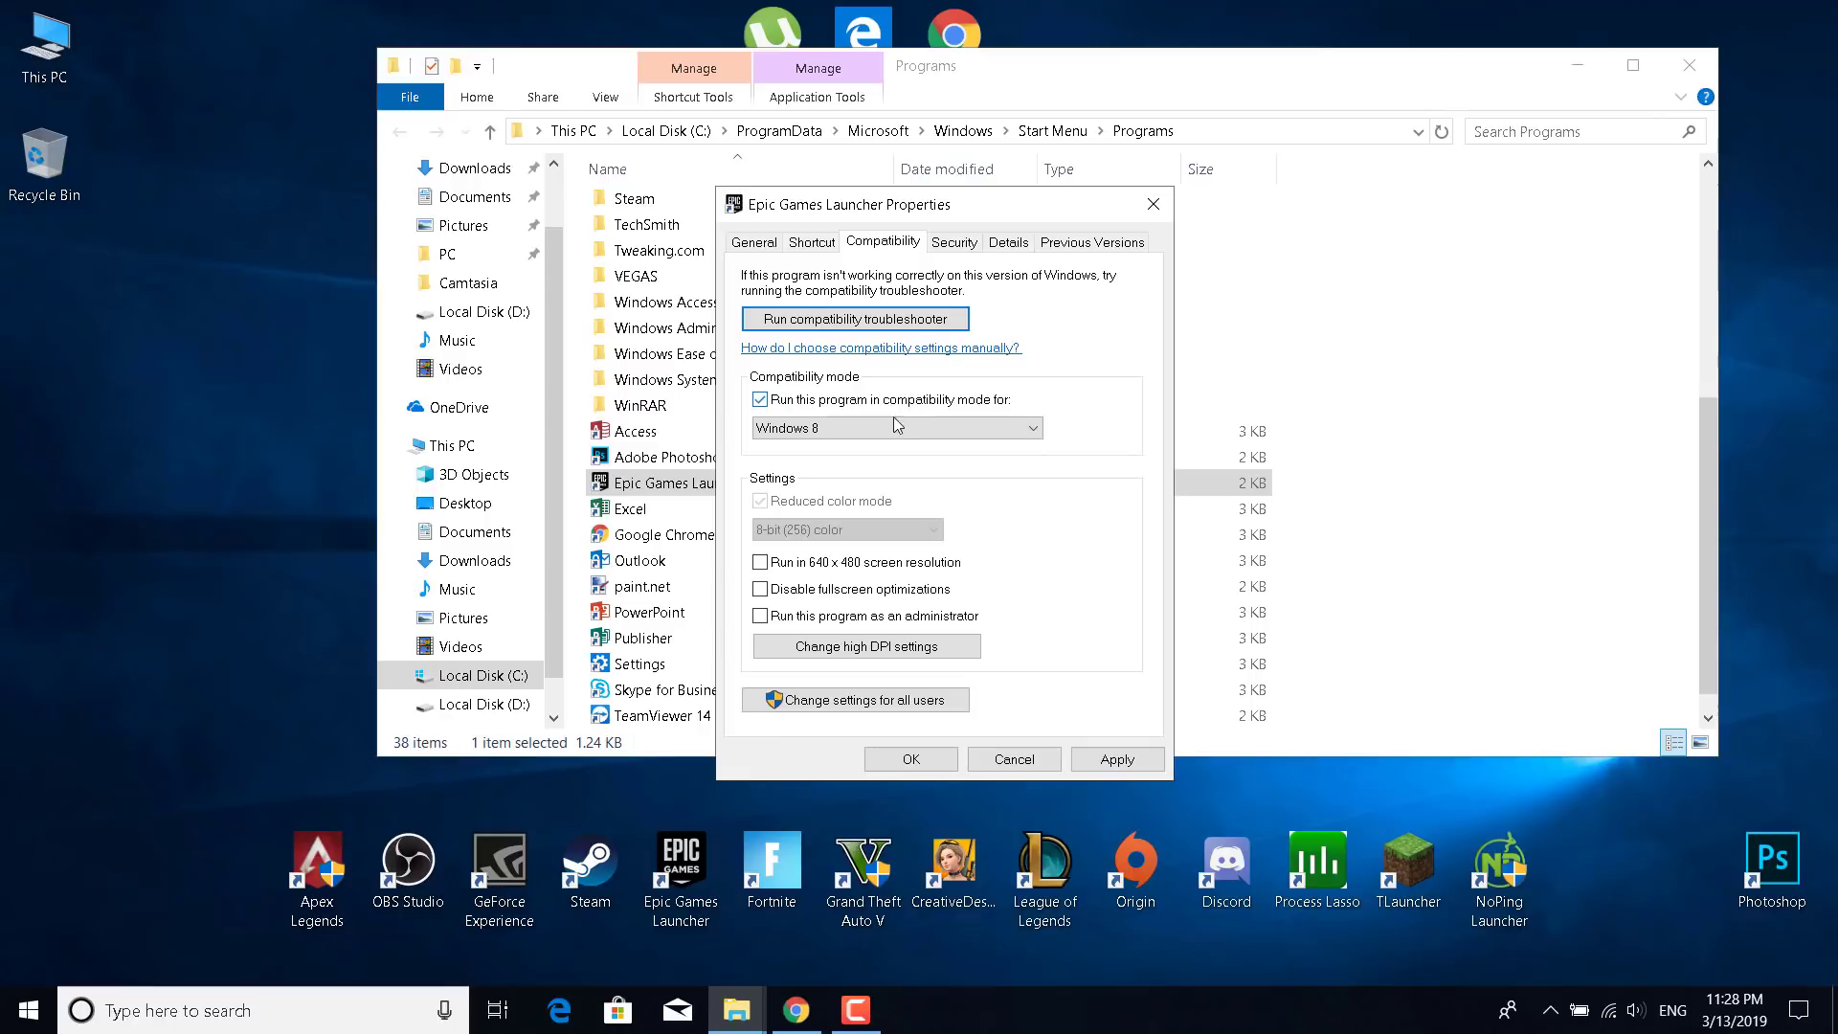
{"action": "left_click", "coordinate": [835, 430]}
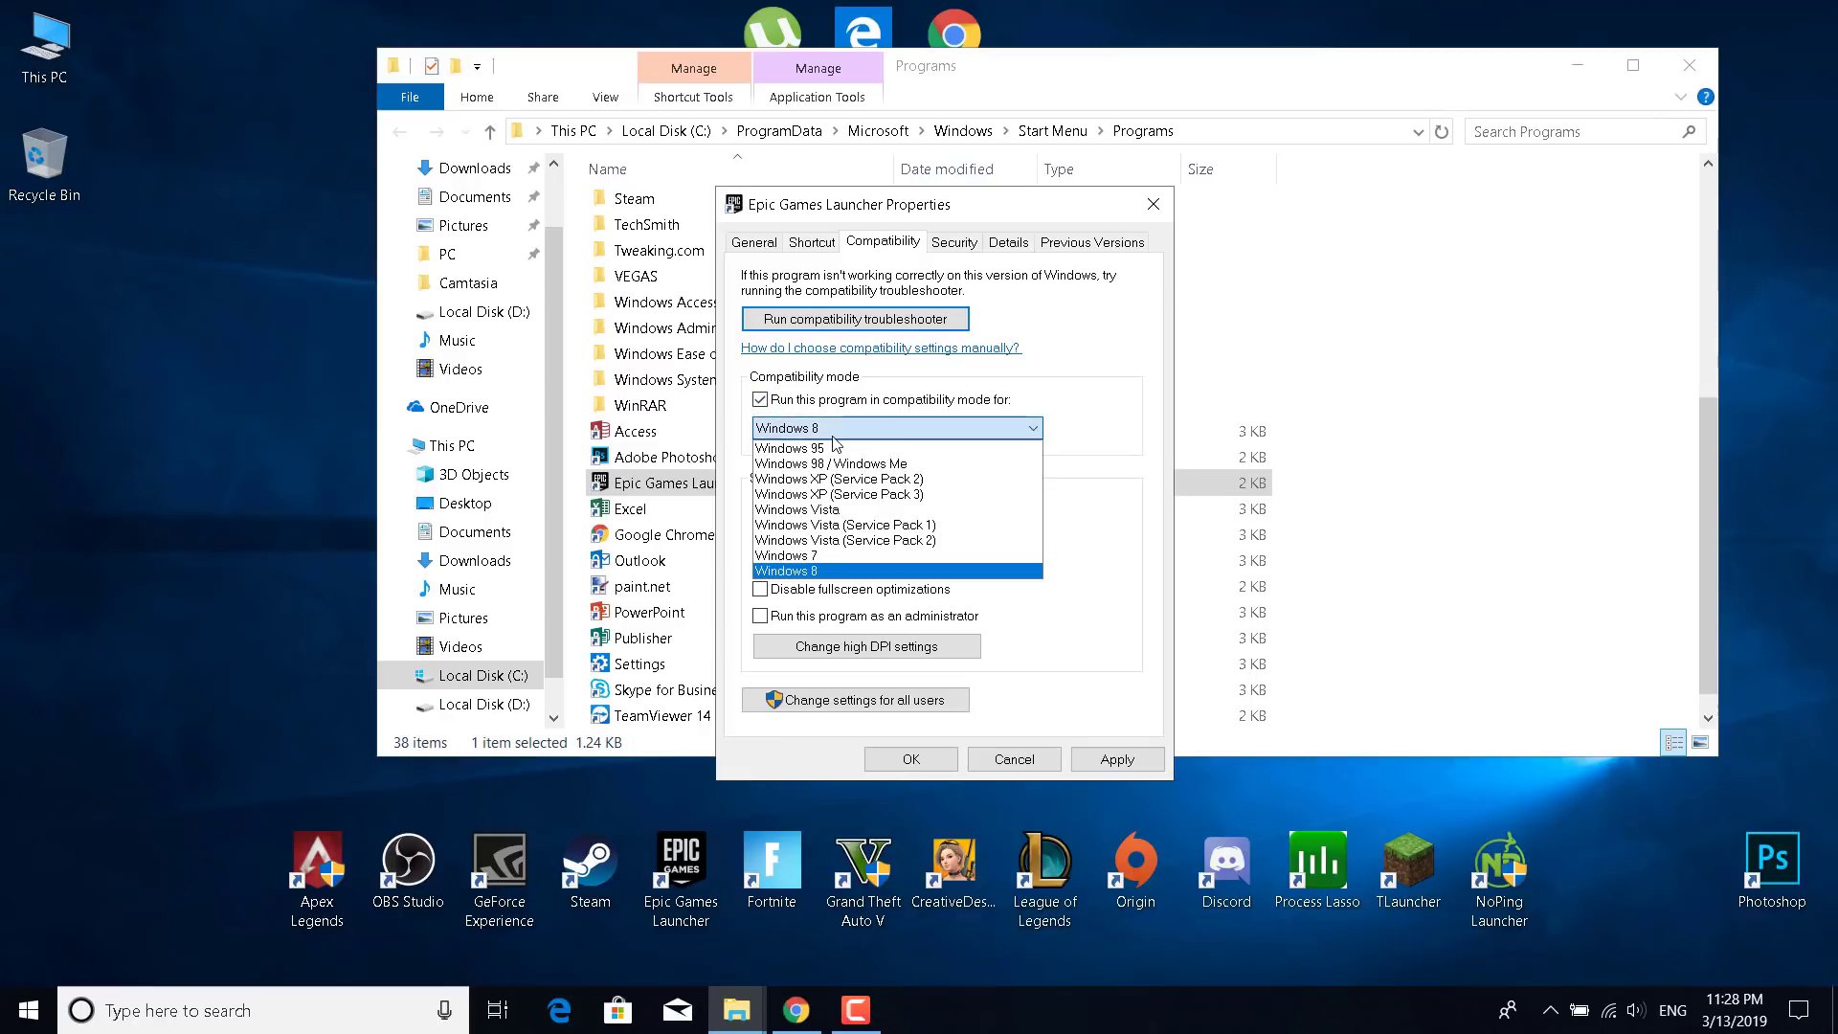
{"action": "left_click", "coordinate": [787, 542]}
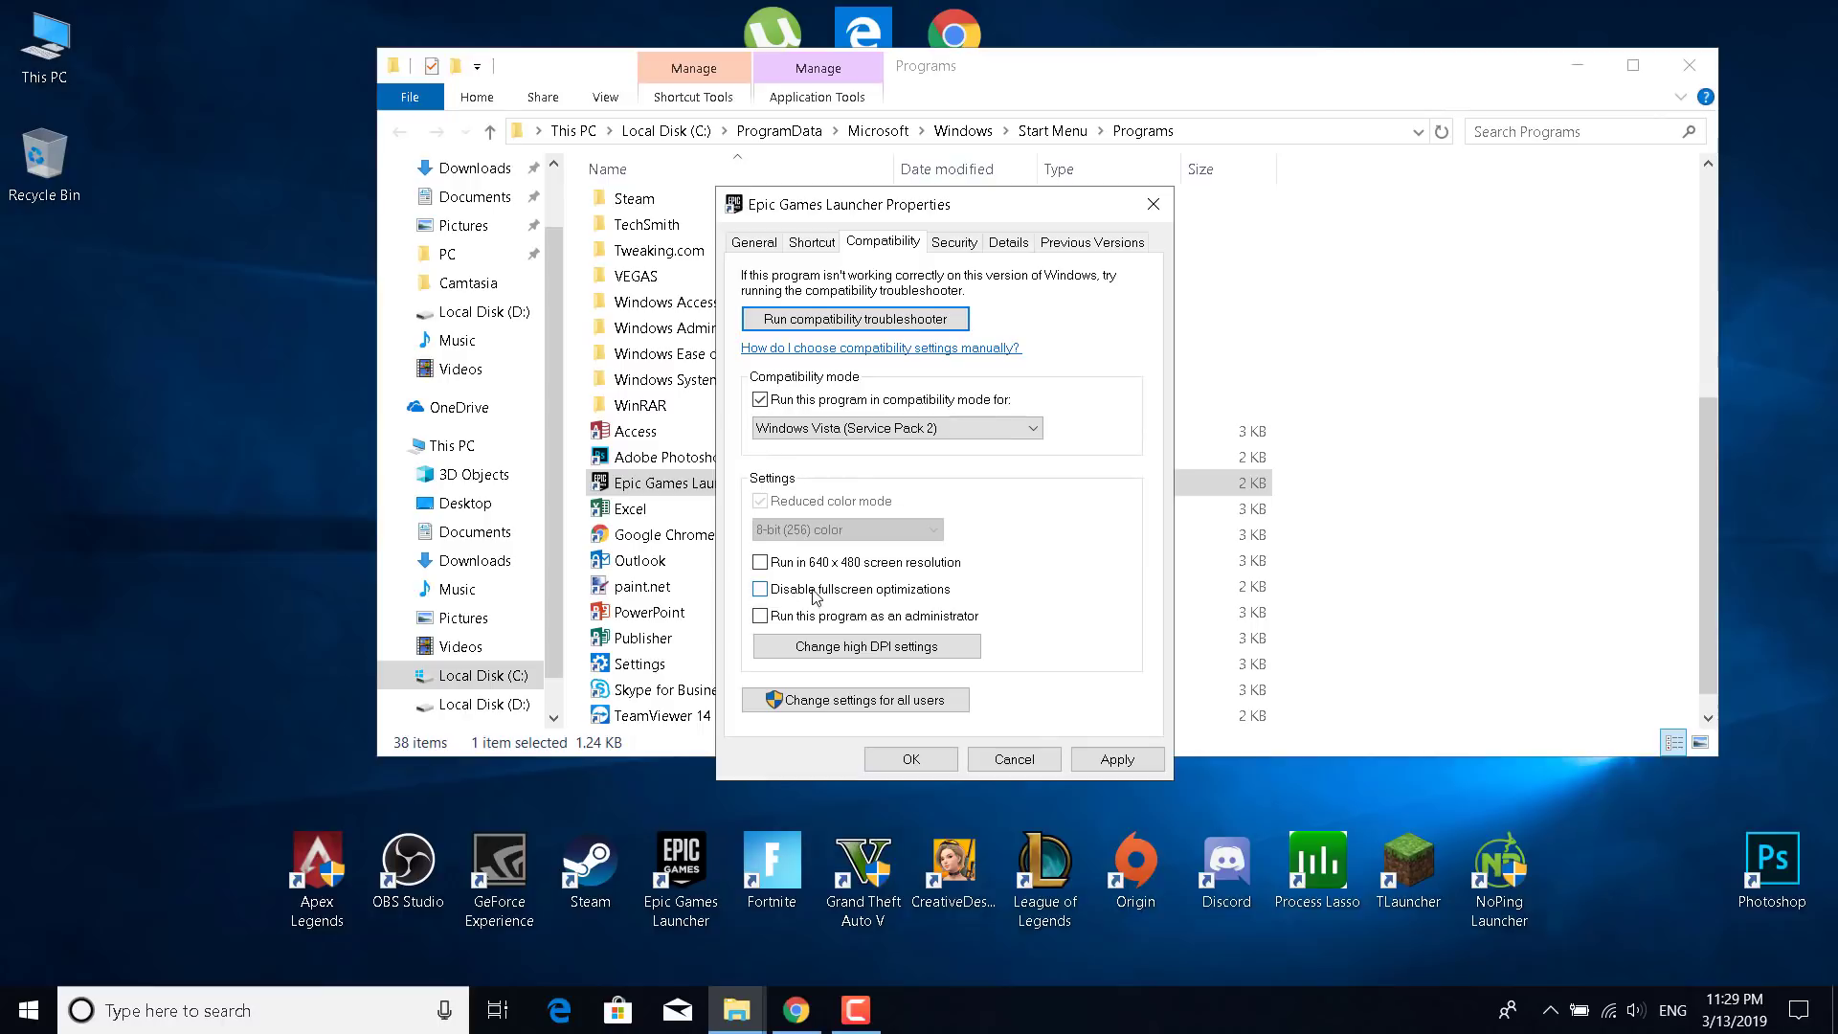
{"action": "left_click", "coordinate": [766, 591]}
{"action": "left_click", "coordinate": [795, 620]}
{"action": "left_click", "coordinate": [1129, 763]}
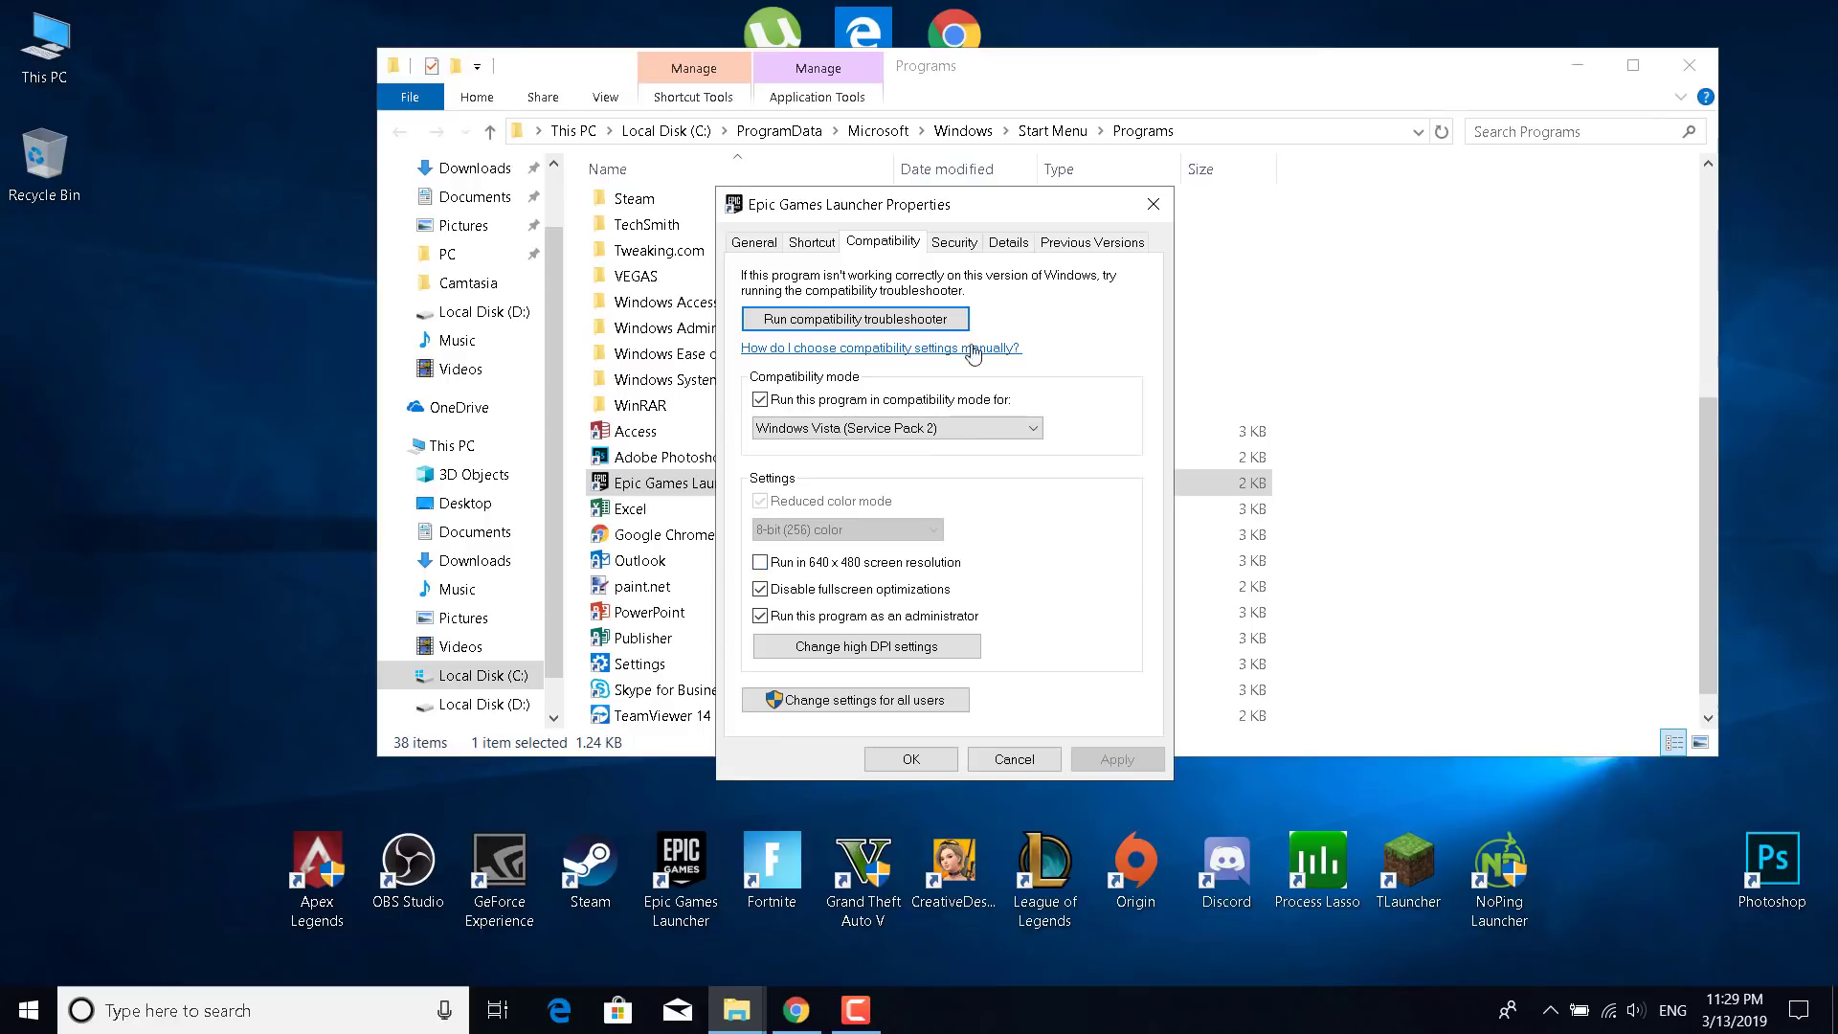
Append OpenGL to the end of the launcher shortcut's Target path
{"action": "left_click", "coordinate": [807, 246]}
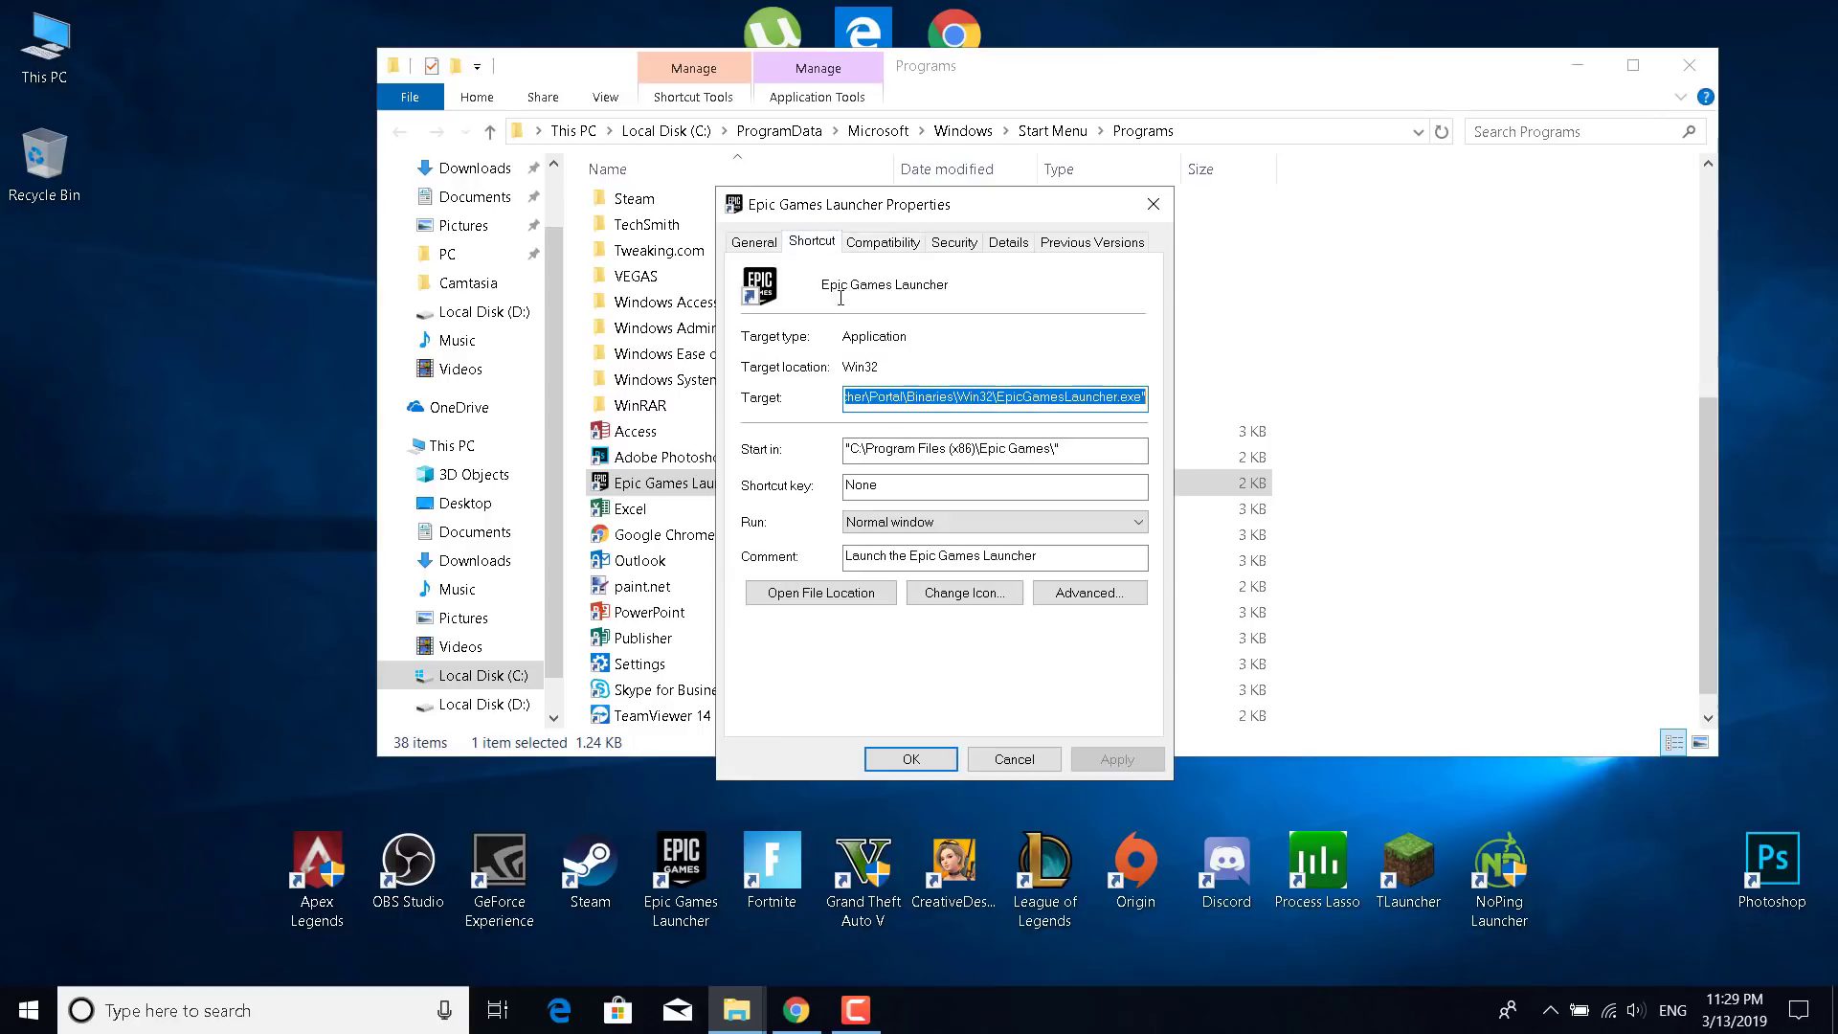
{"action": "left_click", "coordinate": [973, 402]}
{"action": "left_click_drag", "start_coordinate": [924, 396], "coordinate": [1145, 396]}
{"action": "left_click", "coordinate": [1130, 398]}
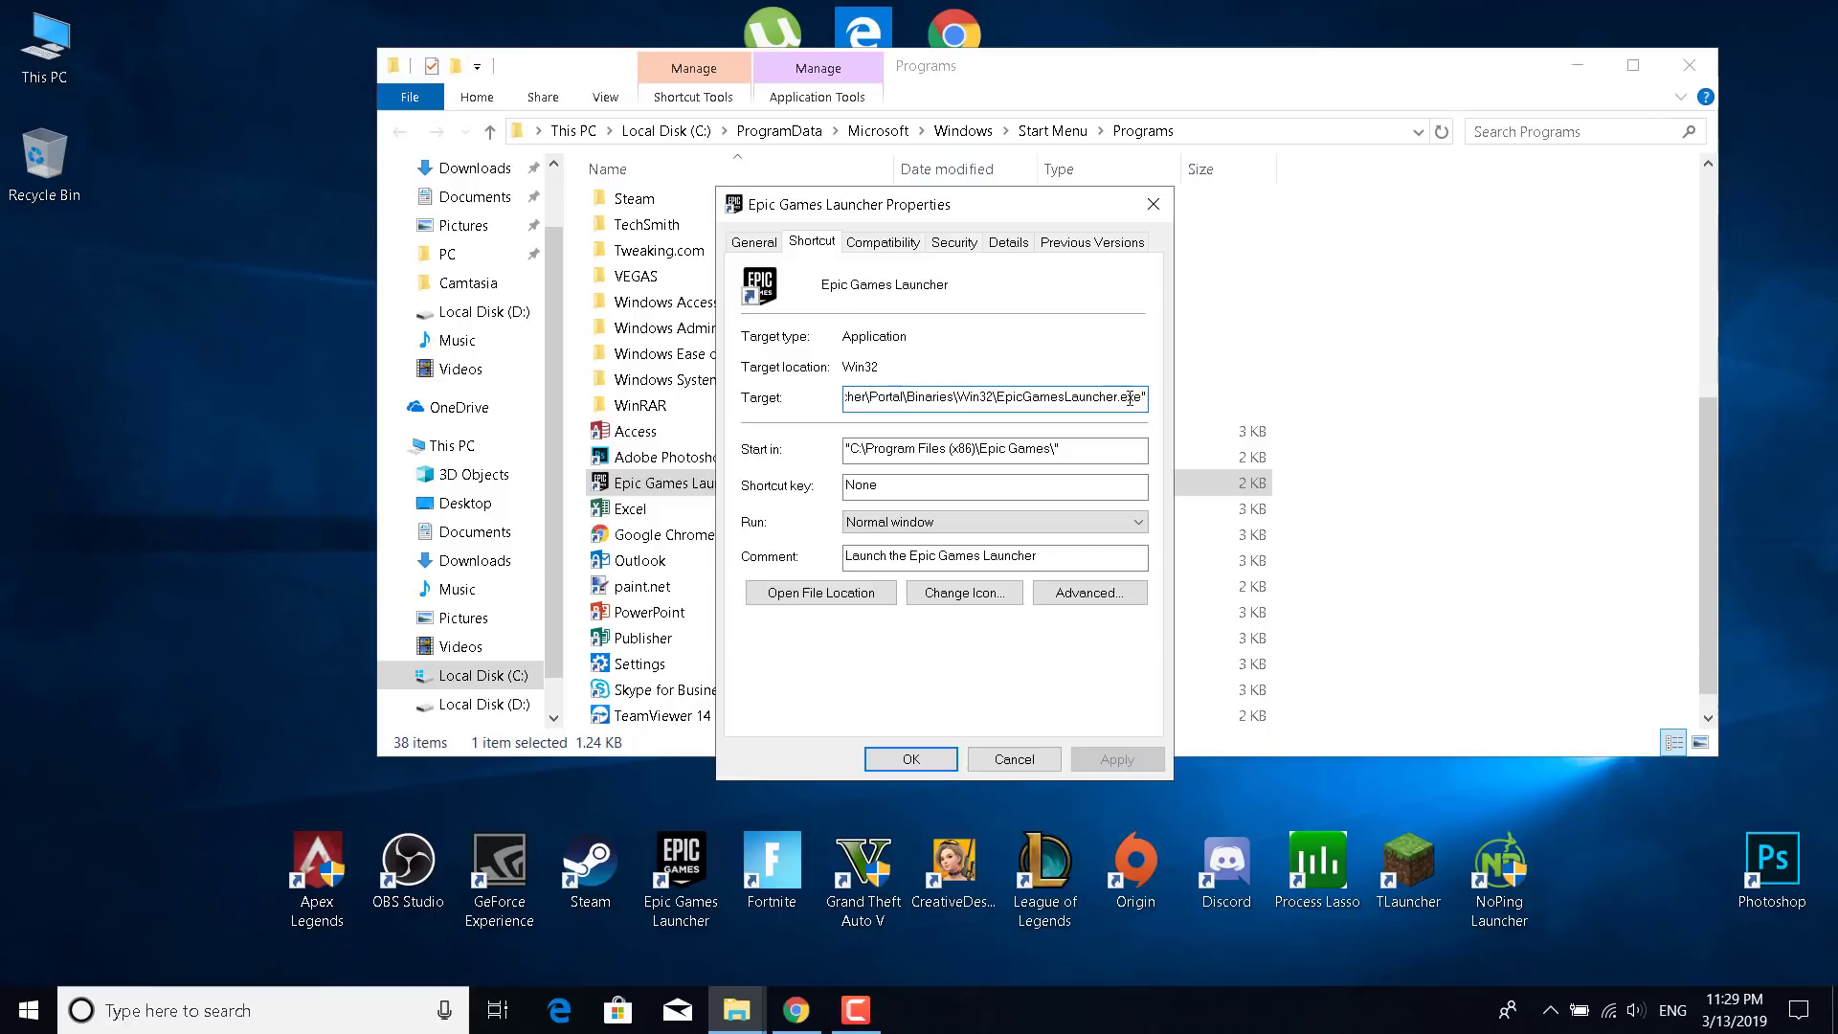
{"action": "double_click", "coordinate": [1080, 400]}
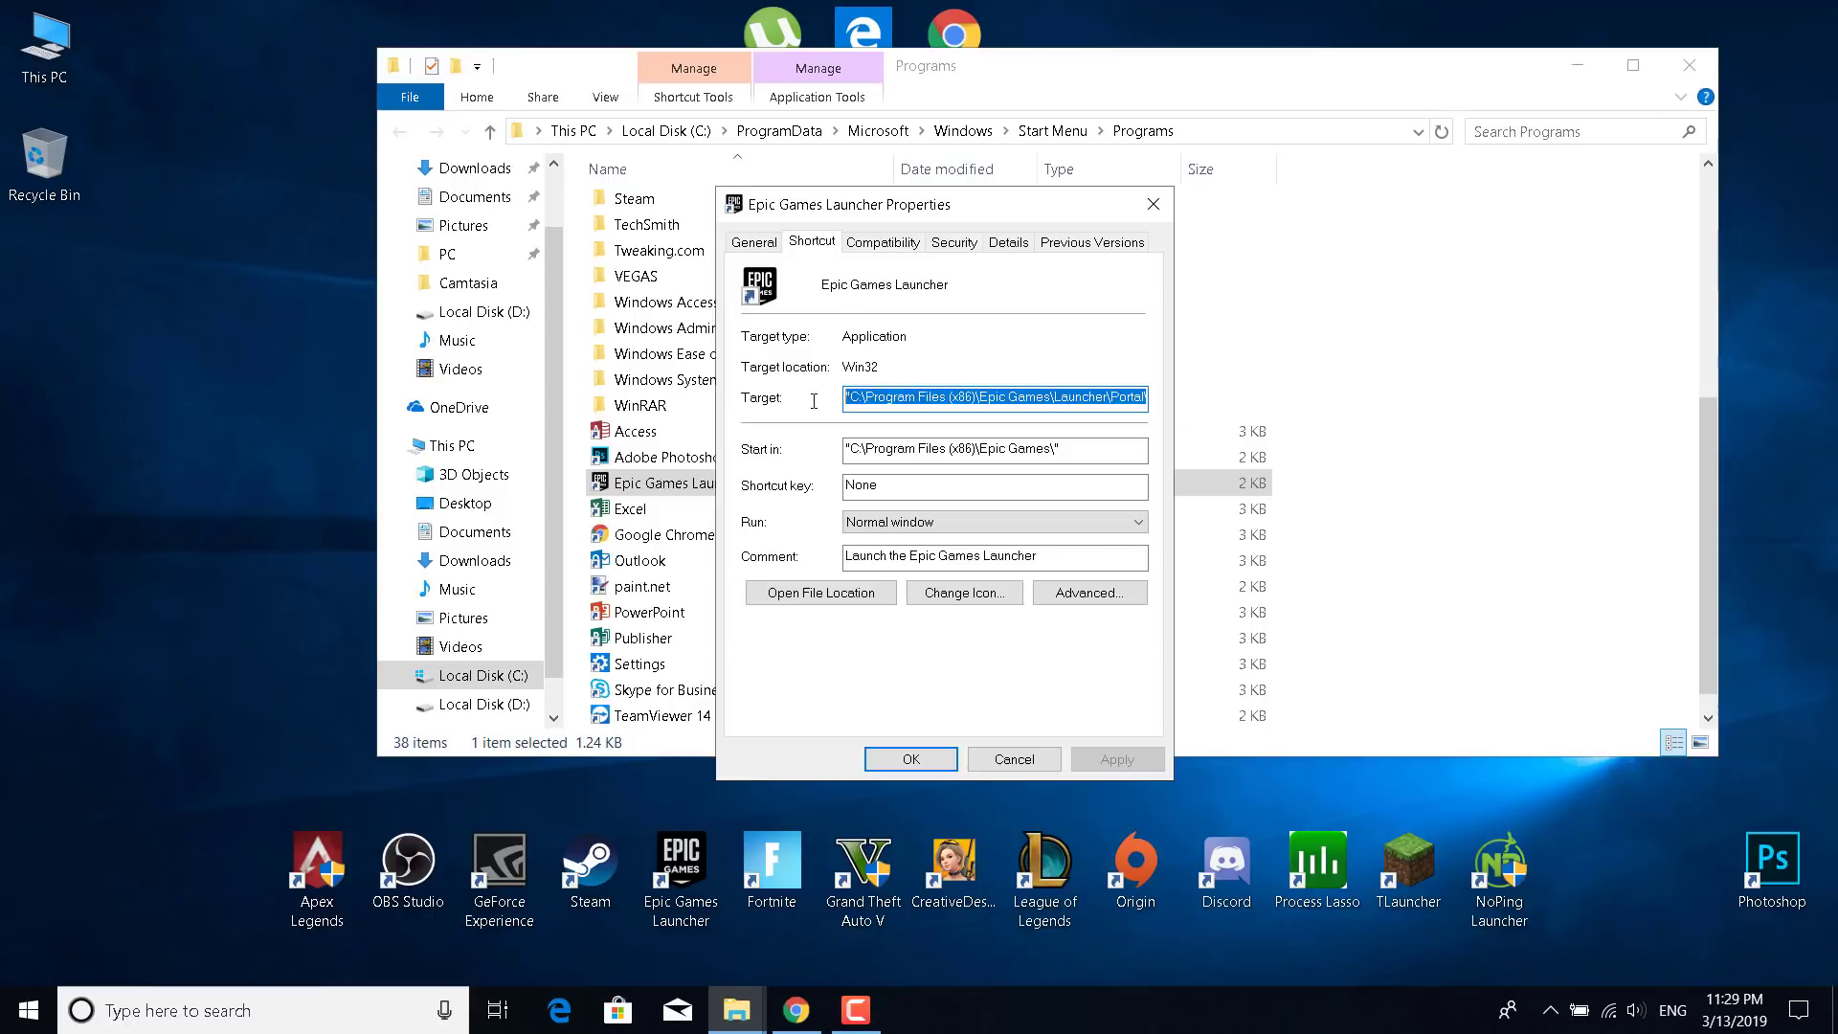
{"action": "left_click", "coordinate": [1146, 395]}
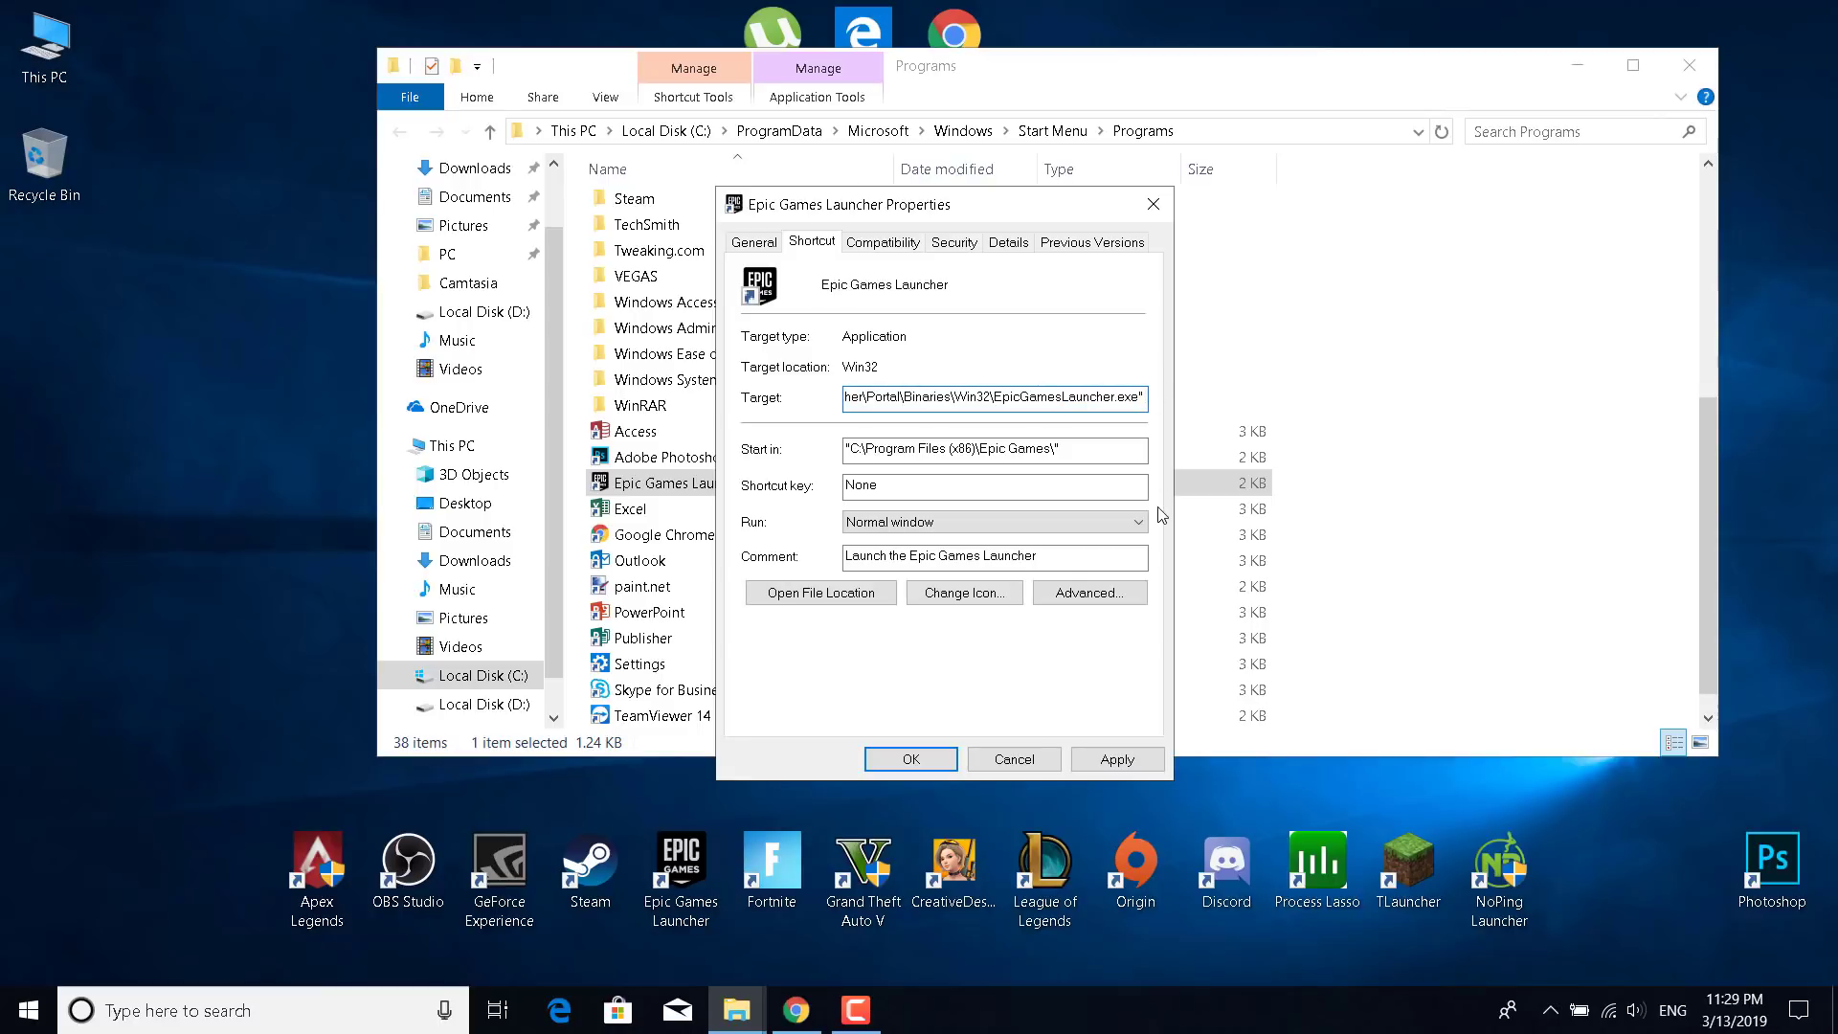
{"action": "type", "text": "Open"}
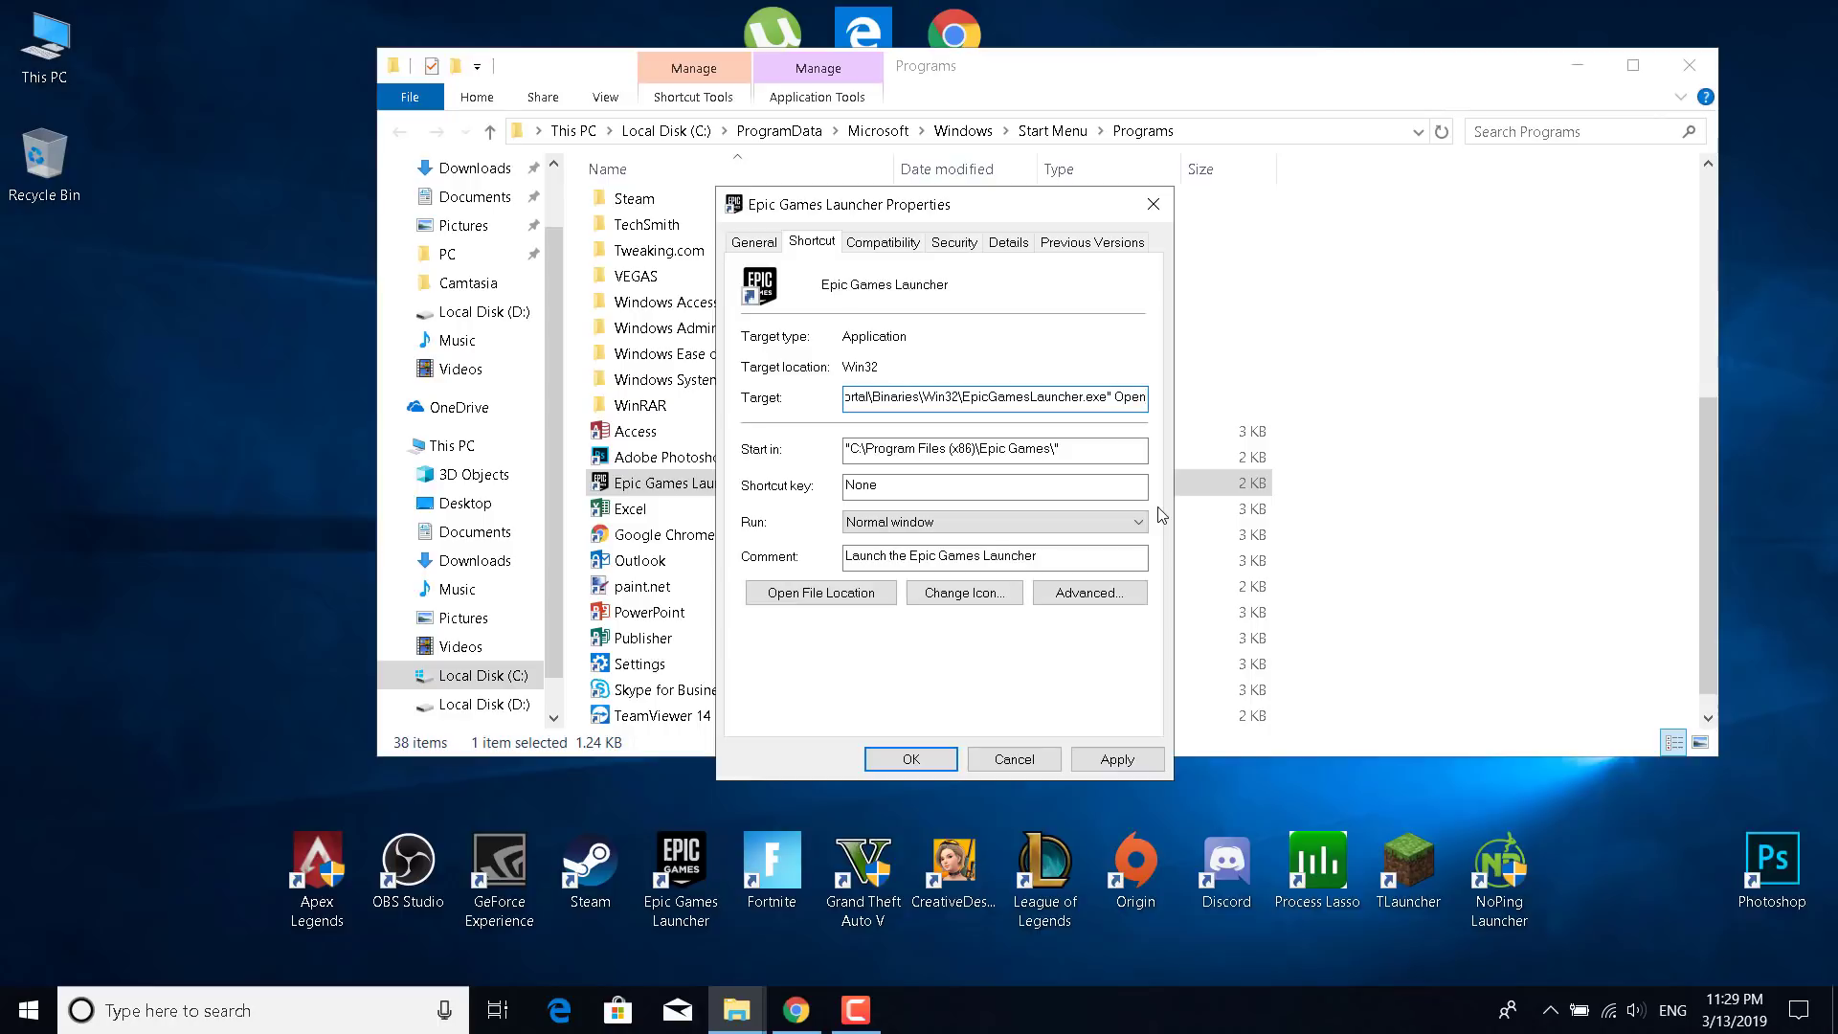
{"action": "type", "text": "GL"}
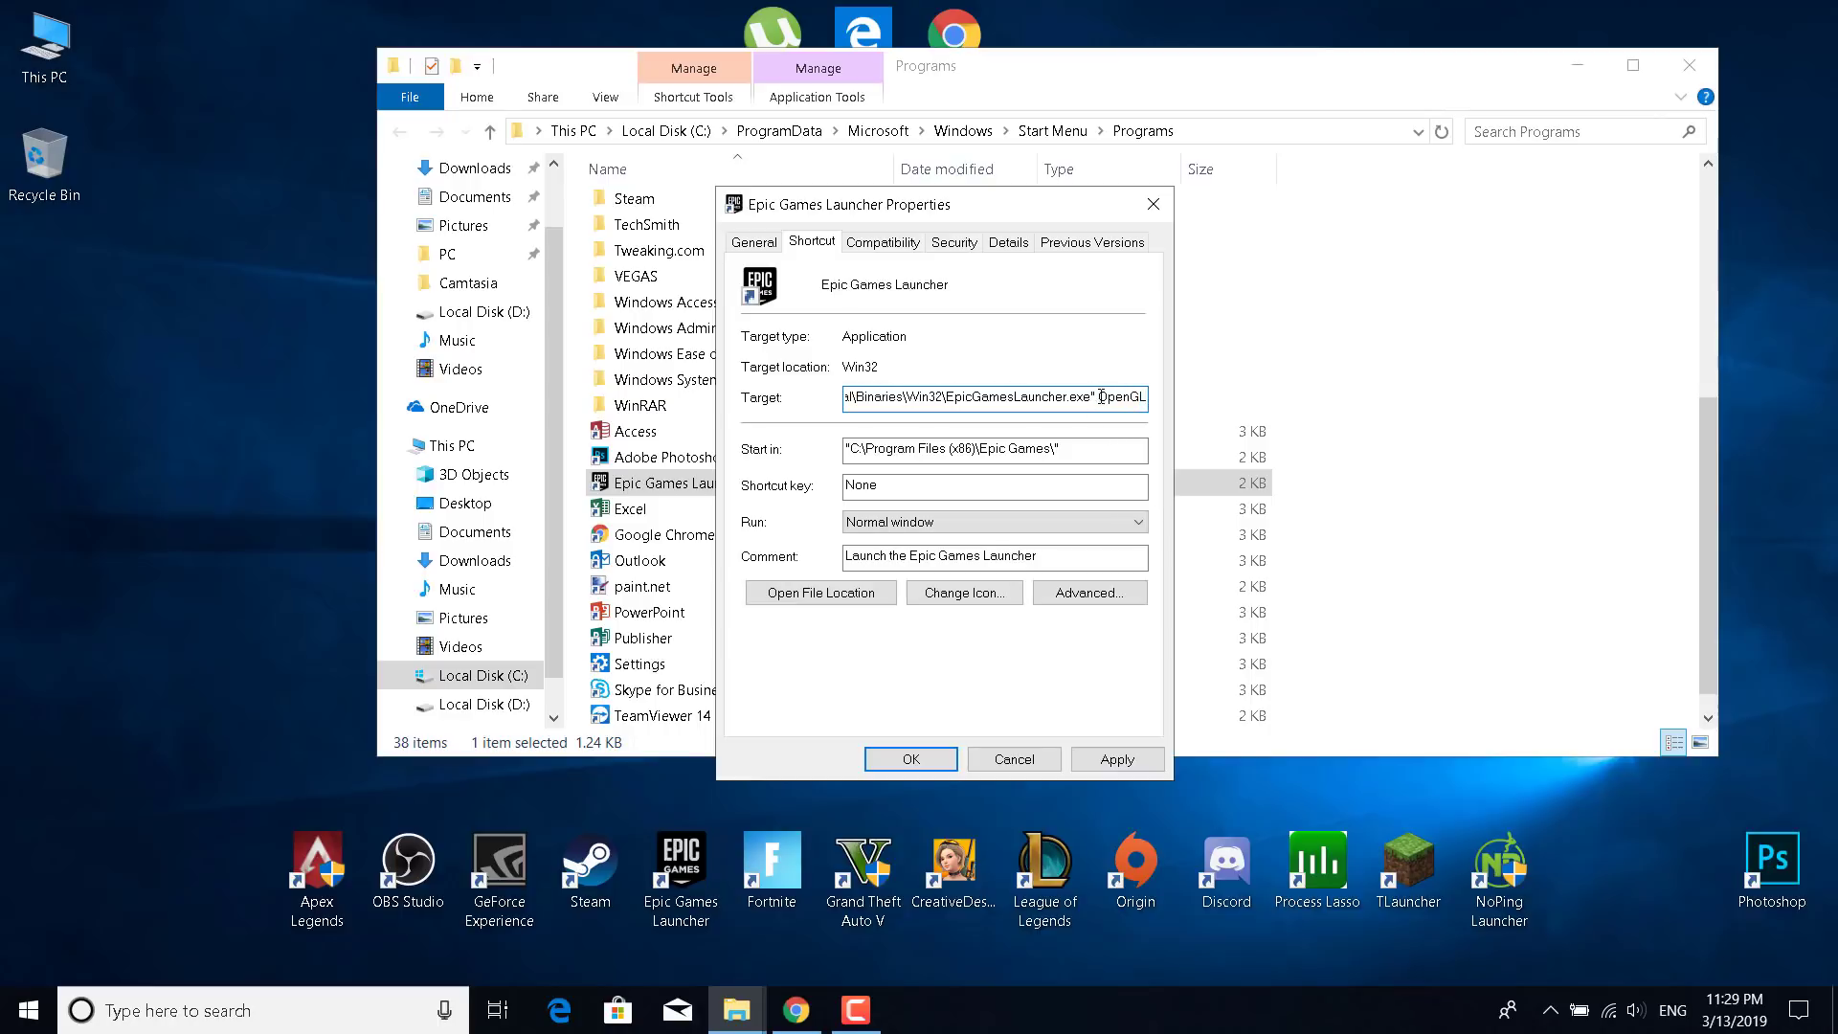
Save the OpenGL target change with administrator permission and close the Programs folder window
{"action": "left_click_drag", "start_coordinate": [1106, 396], "coordinate": [1138, 392]}
{"action": "double_click", "coordinate": [1111, 400]}
{"action": "left_click", "coordinate": [1102, 397]}
{"action": "left_click", "coordinate": [1110, 756]}
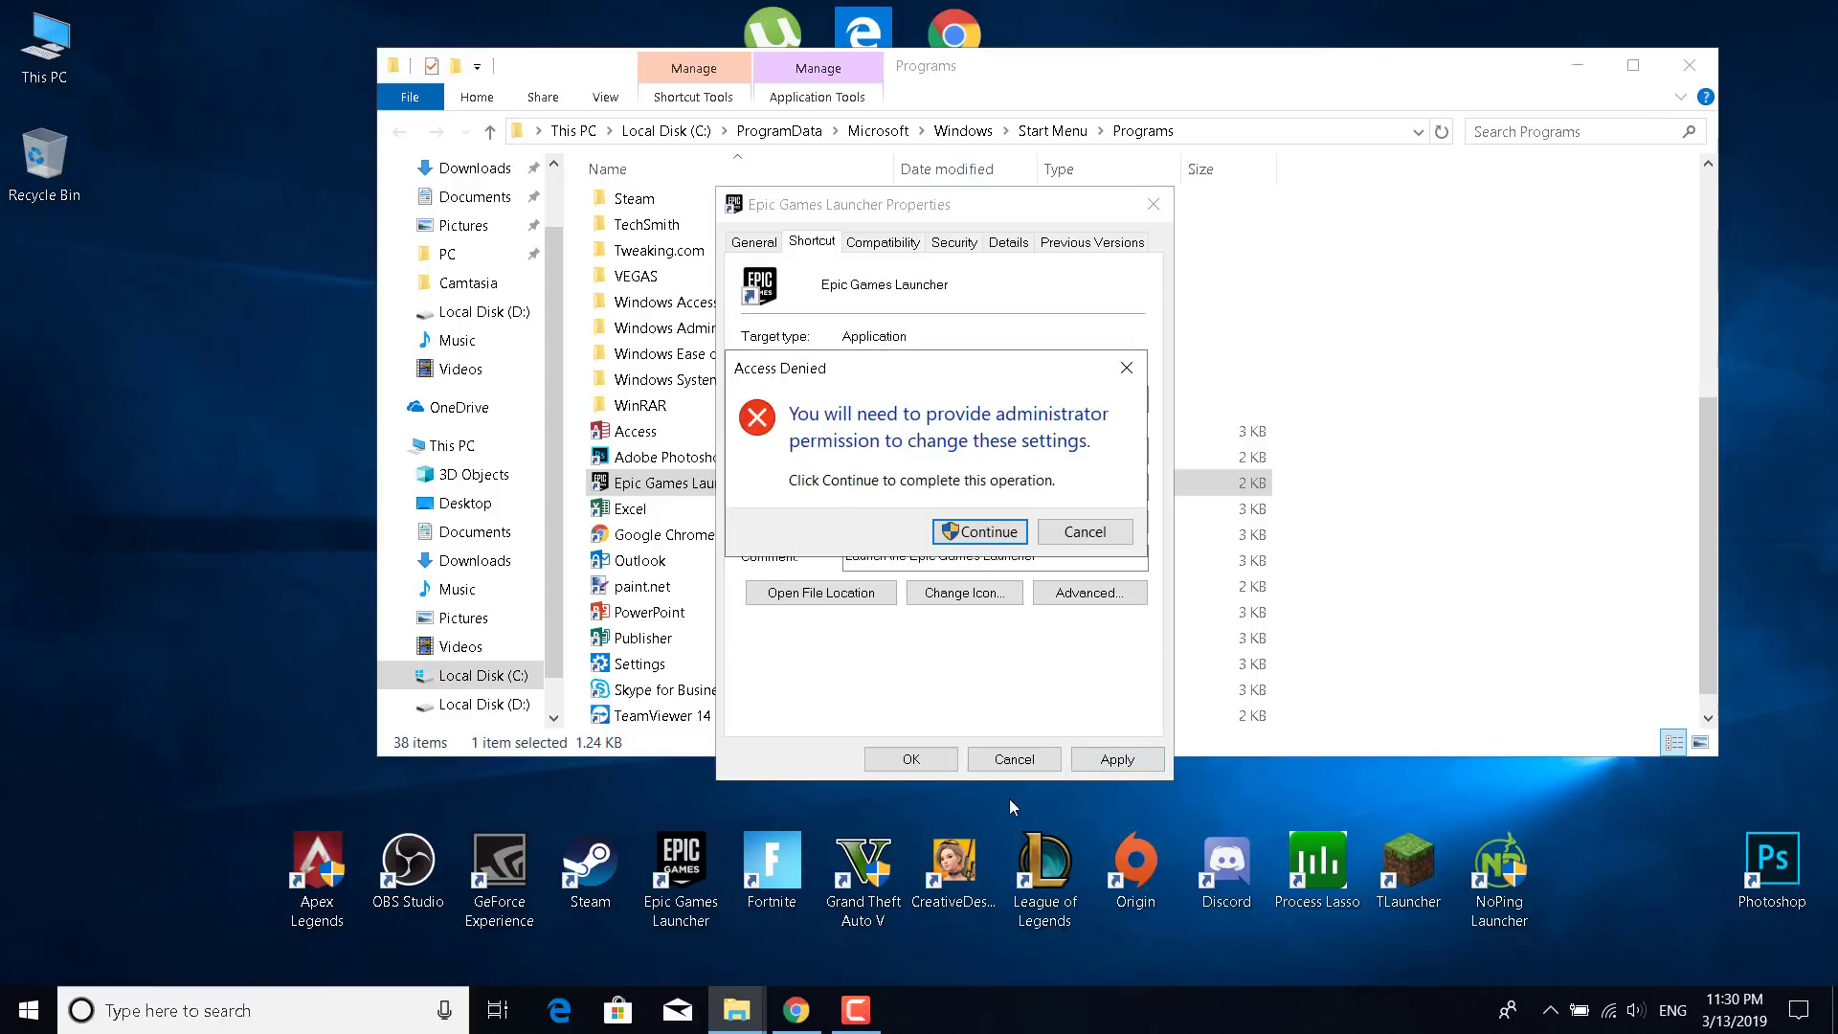
{"action": "left_click", "coordinate": [968, 529]}
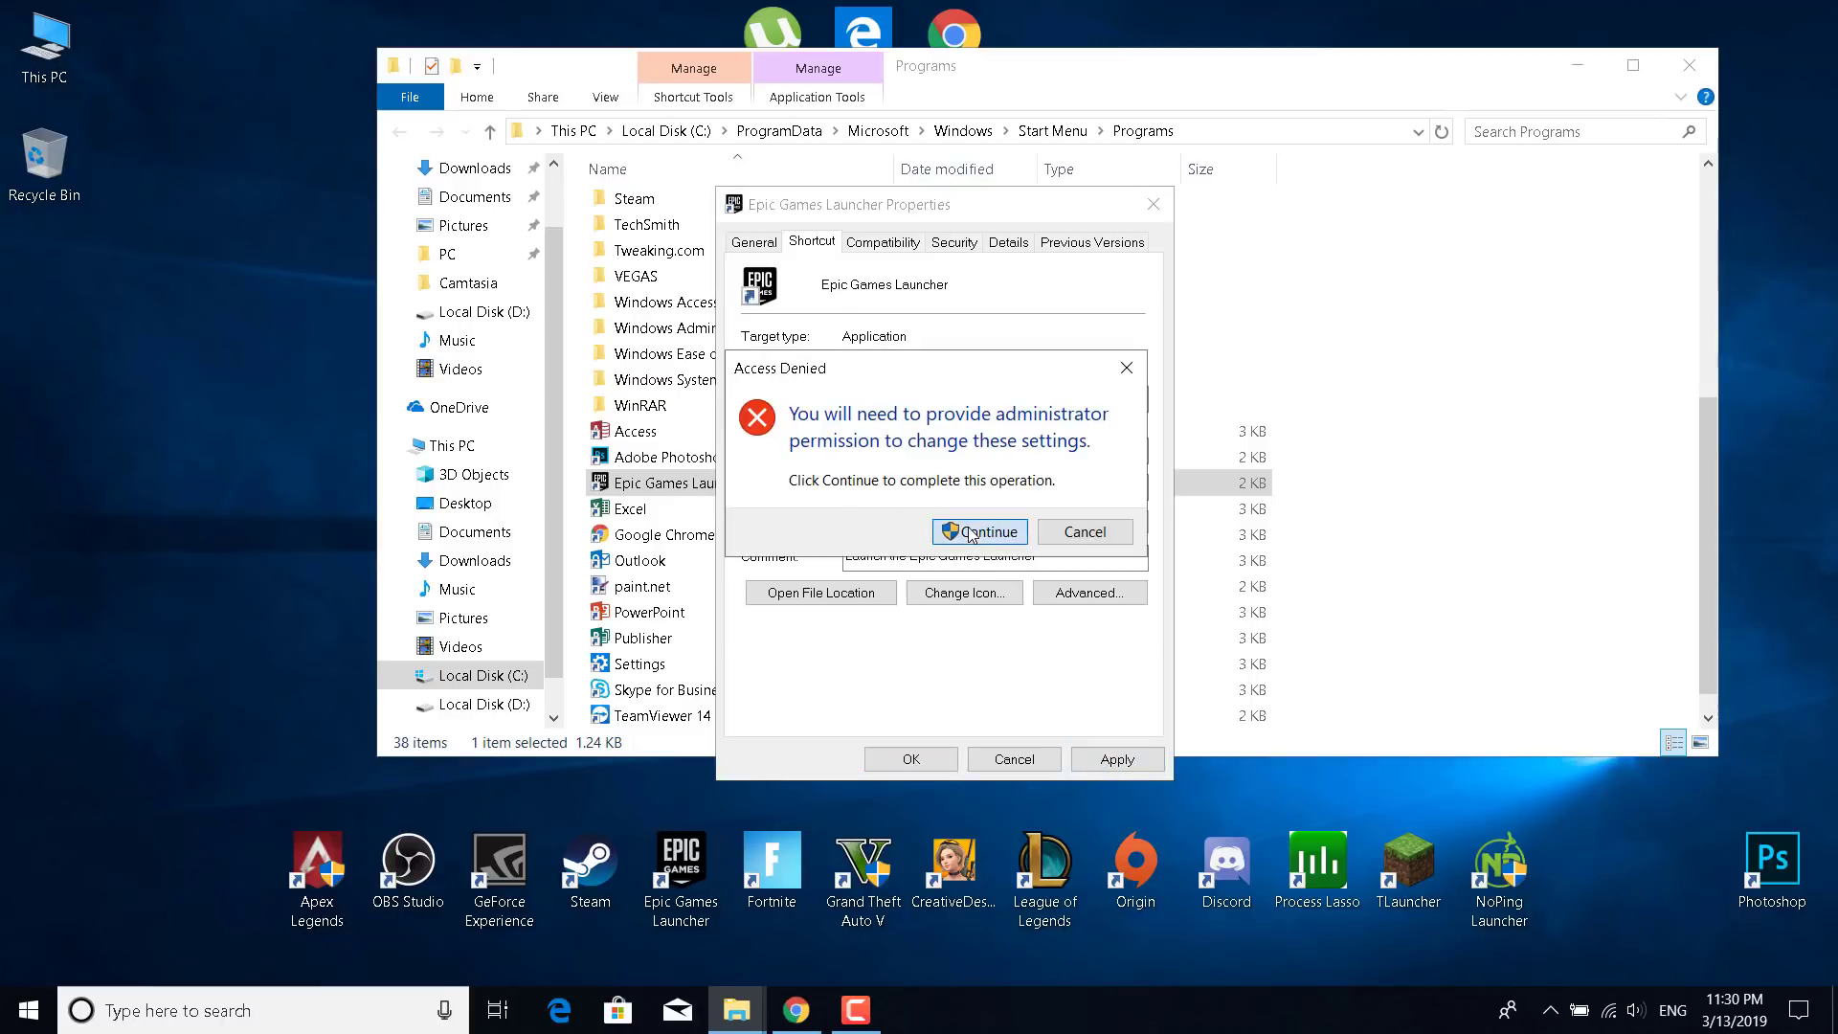
{"action": "left_click", "coordinate": [914, 759]}
{"action": "left_click", "coordinate": [1688, 67]}
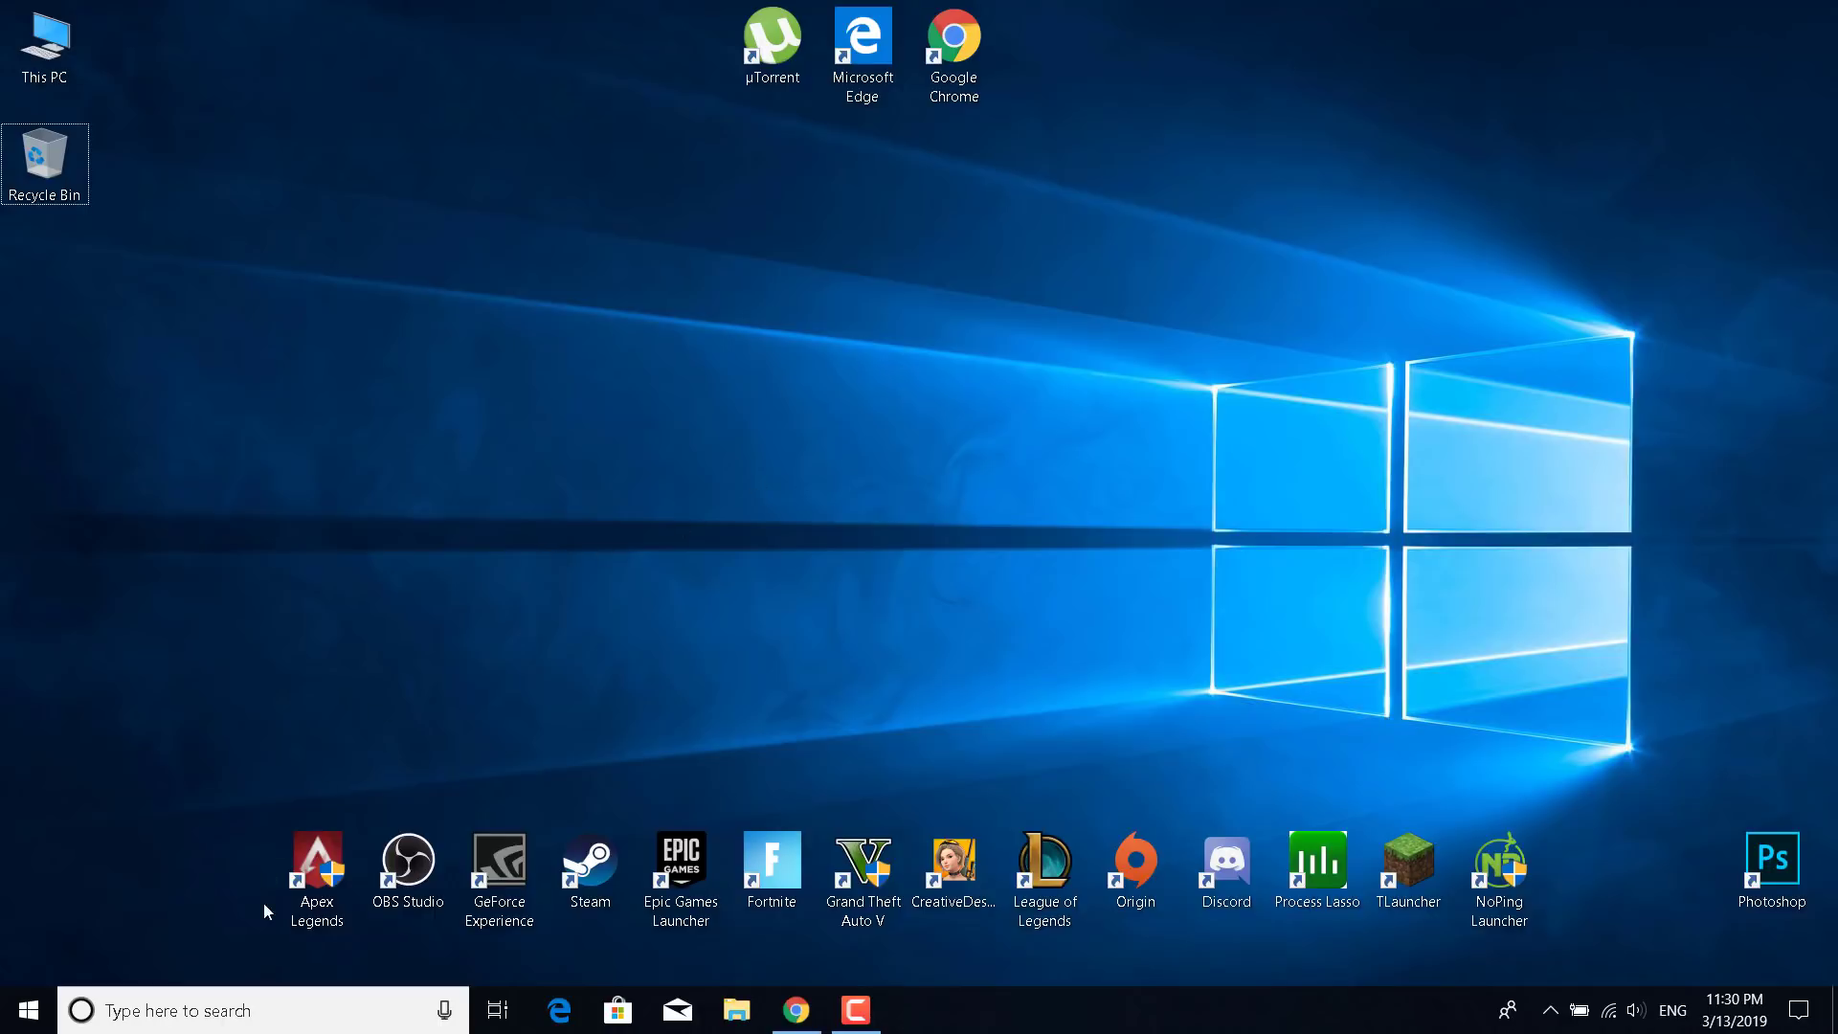
Search for Device Manager and open it from the results
{"action": "left_click", "coordinate": [249, 1010]}
{"action": "type", "text": "De"}
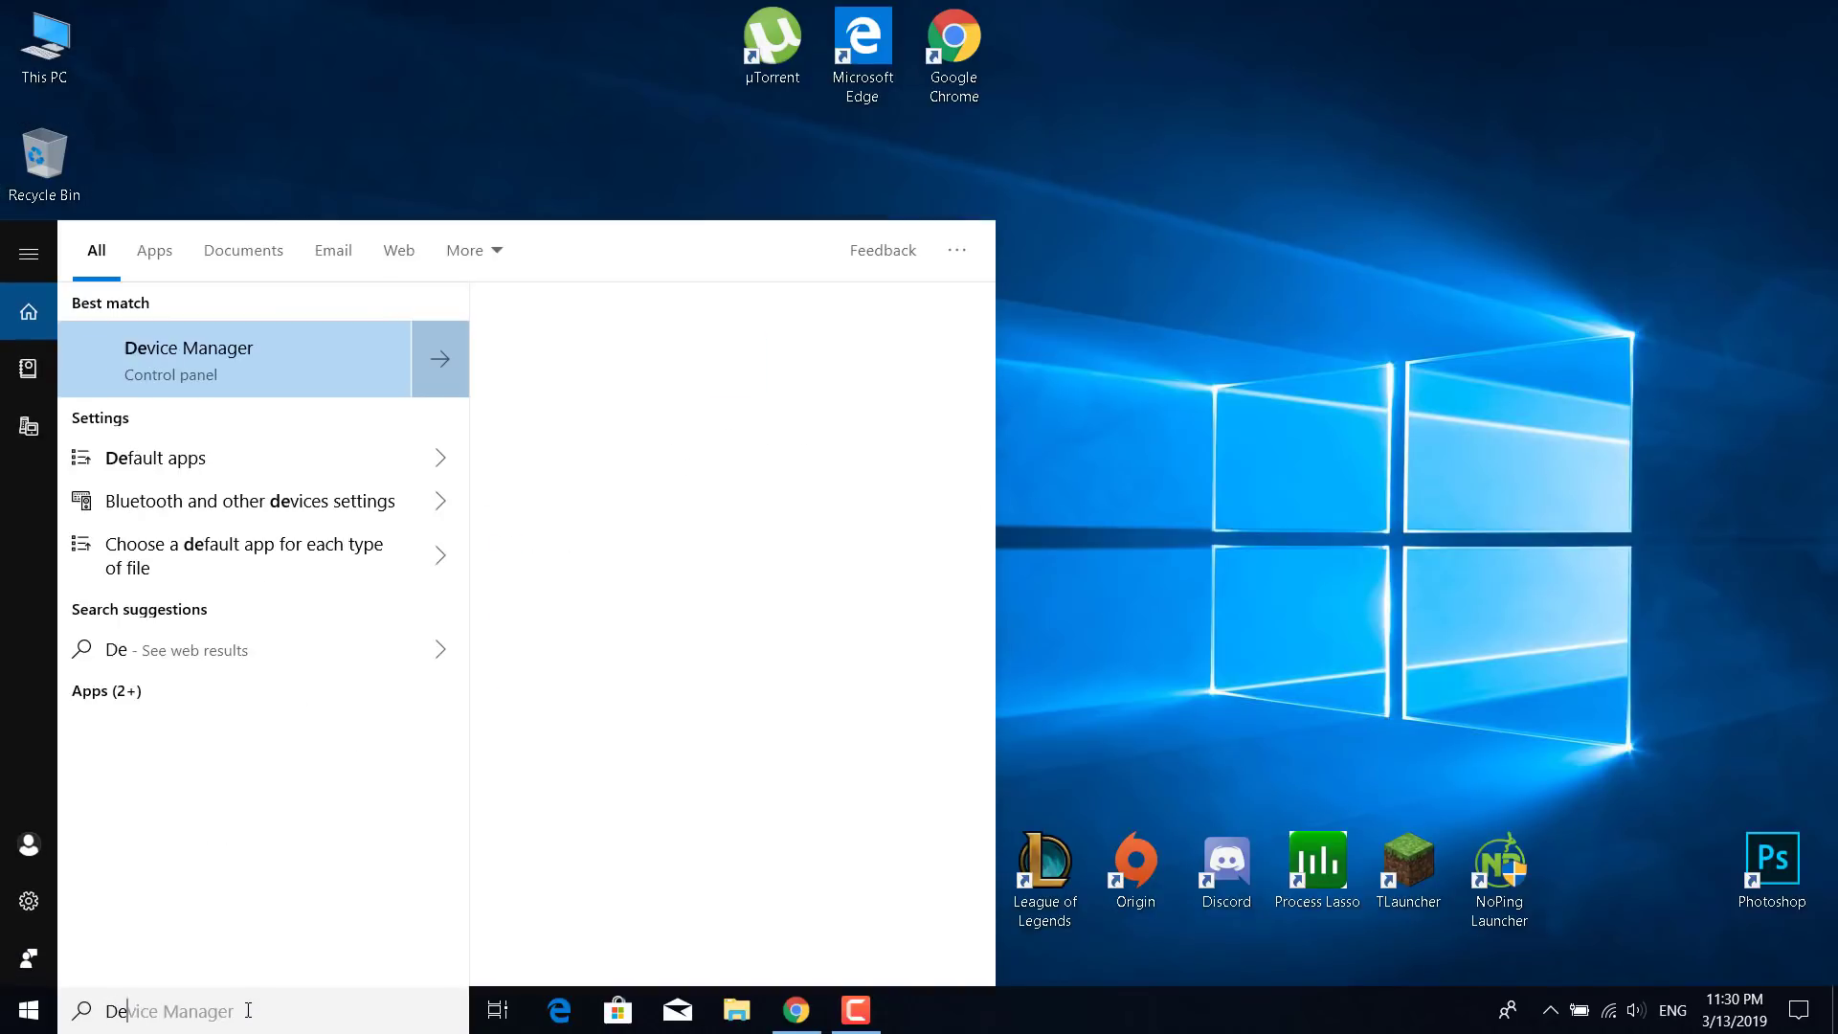
{"action": "type", "text": "vice MAnager"}
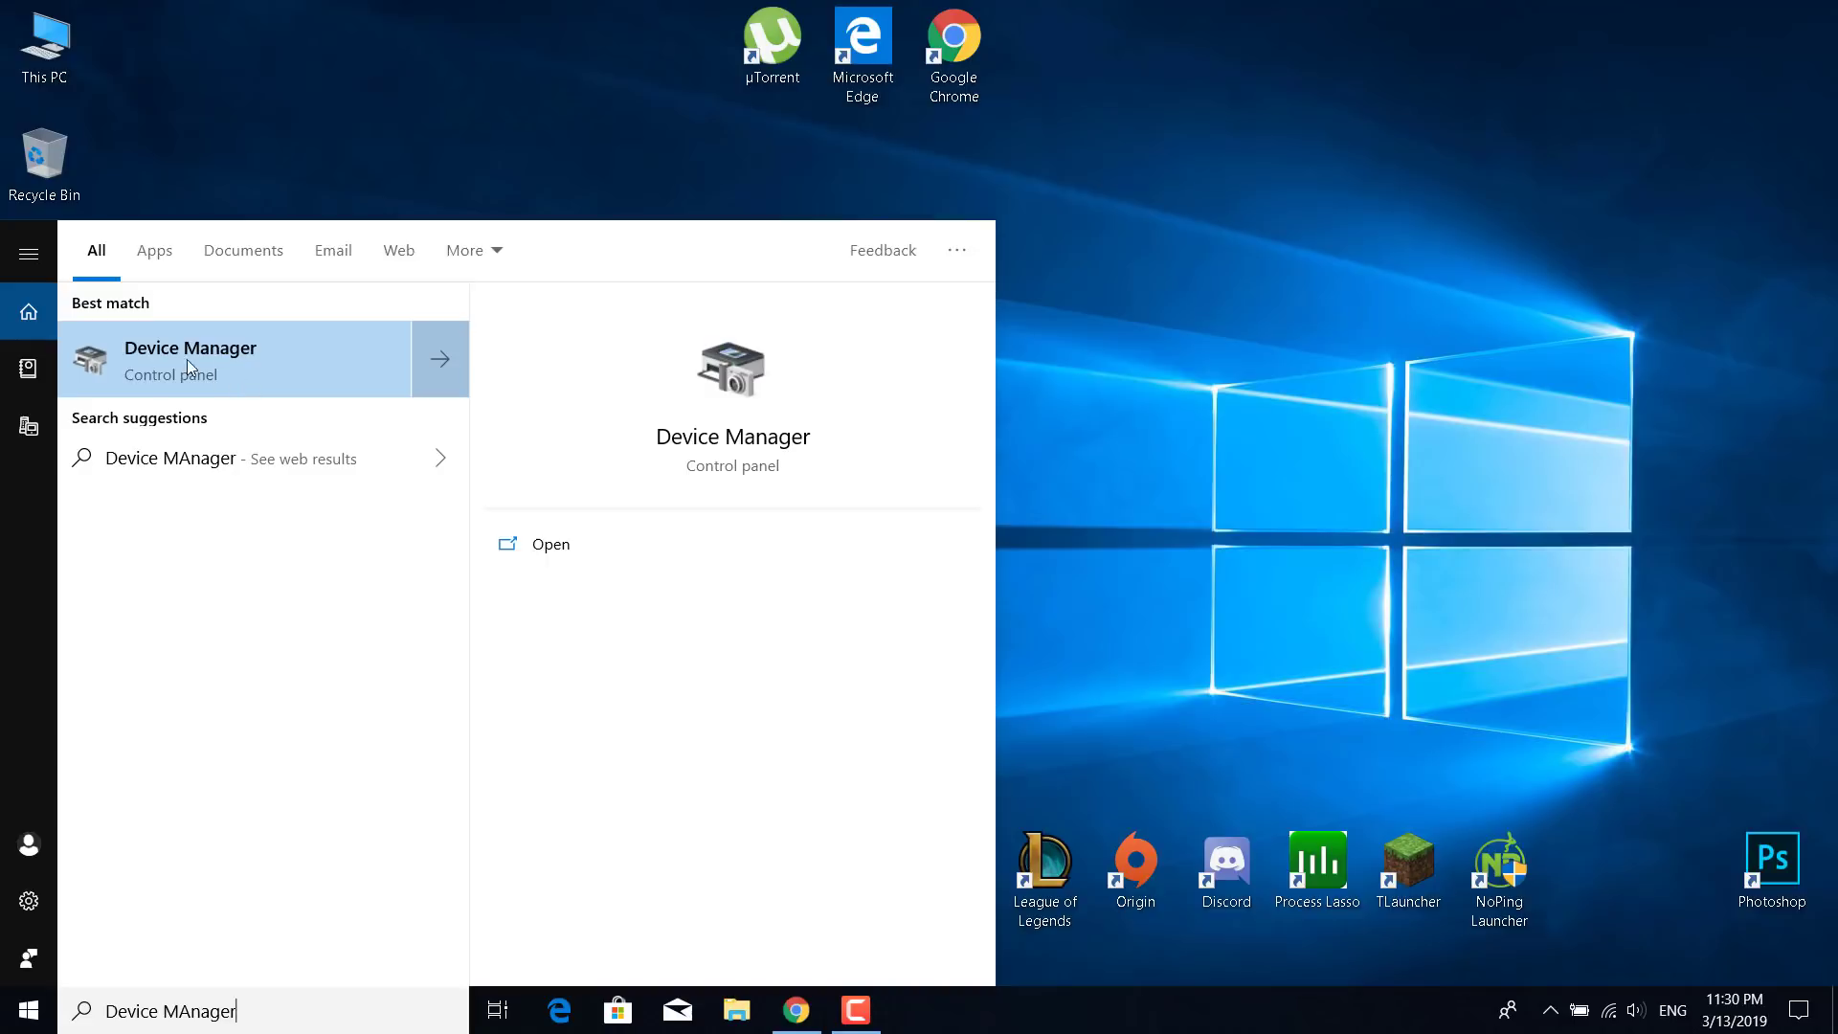
{"action": "left_click", "coordinate": [123, 360]}
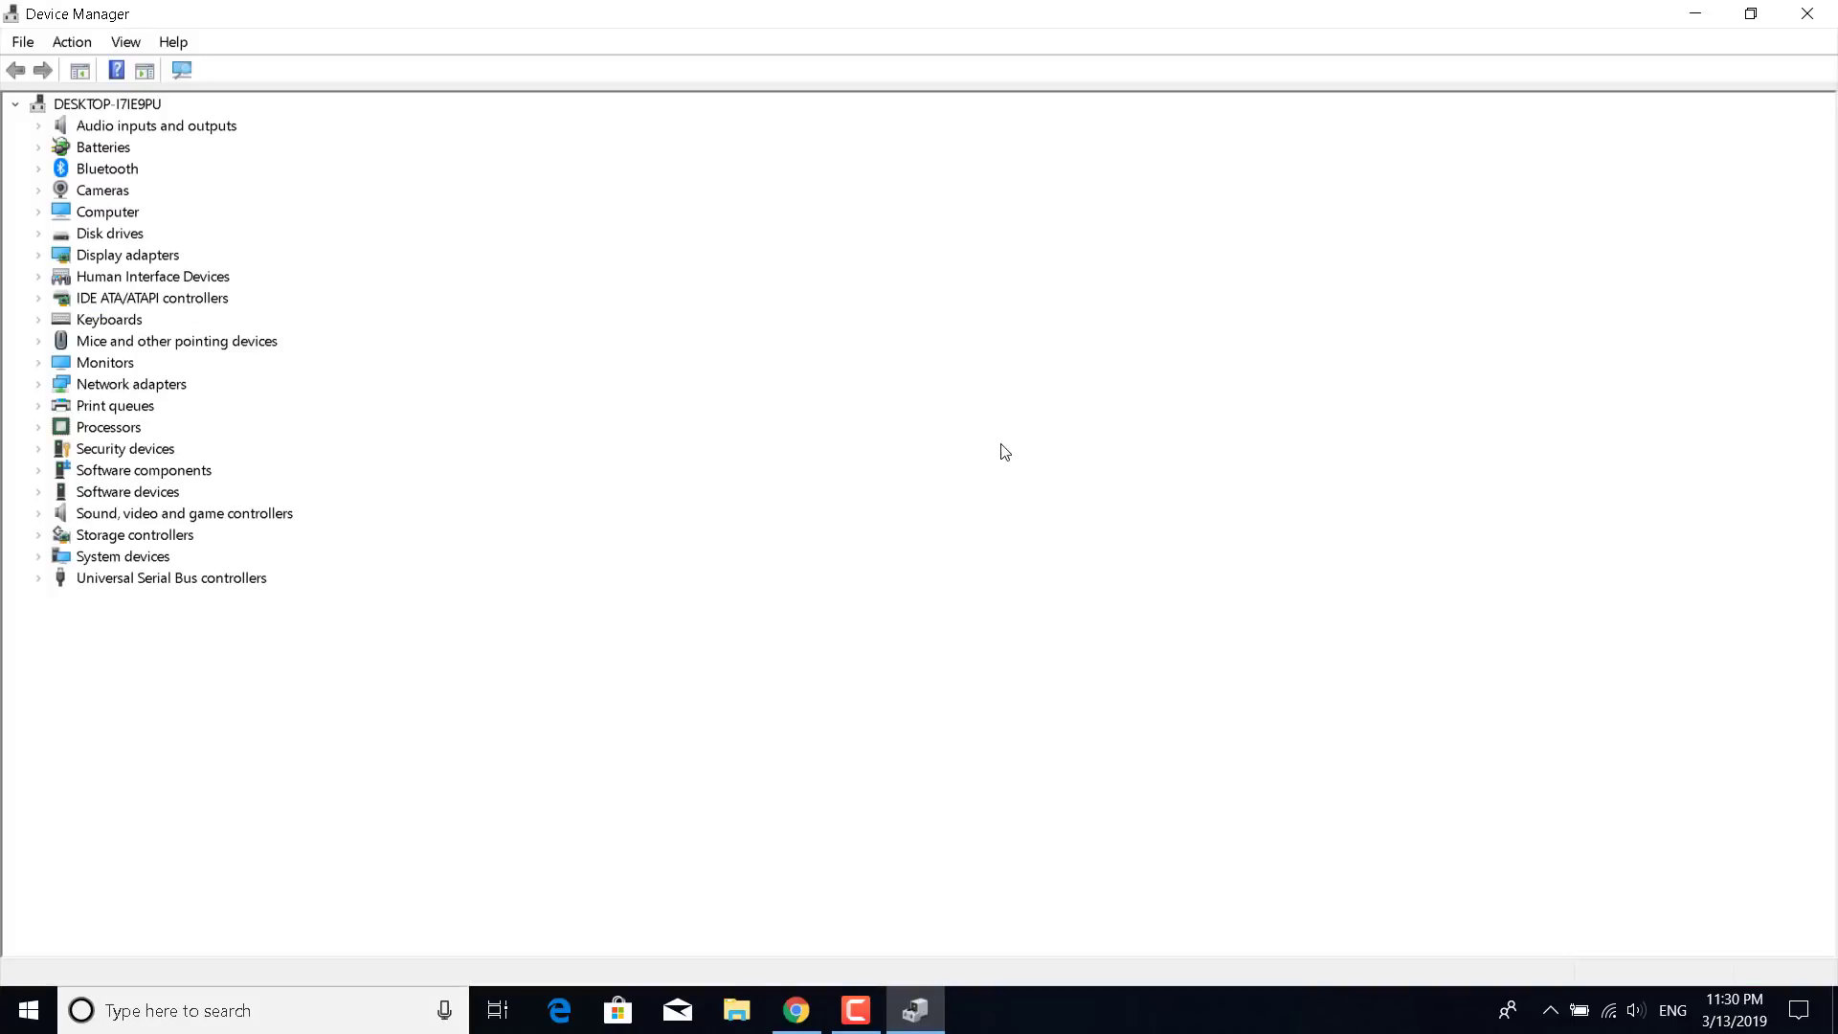
Start a driver update for the NVIDIA GeForce GTX 1050, then dismiss the wizard and close Device Manager
{"action": "left_click", "coordinate": [39, 255]}
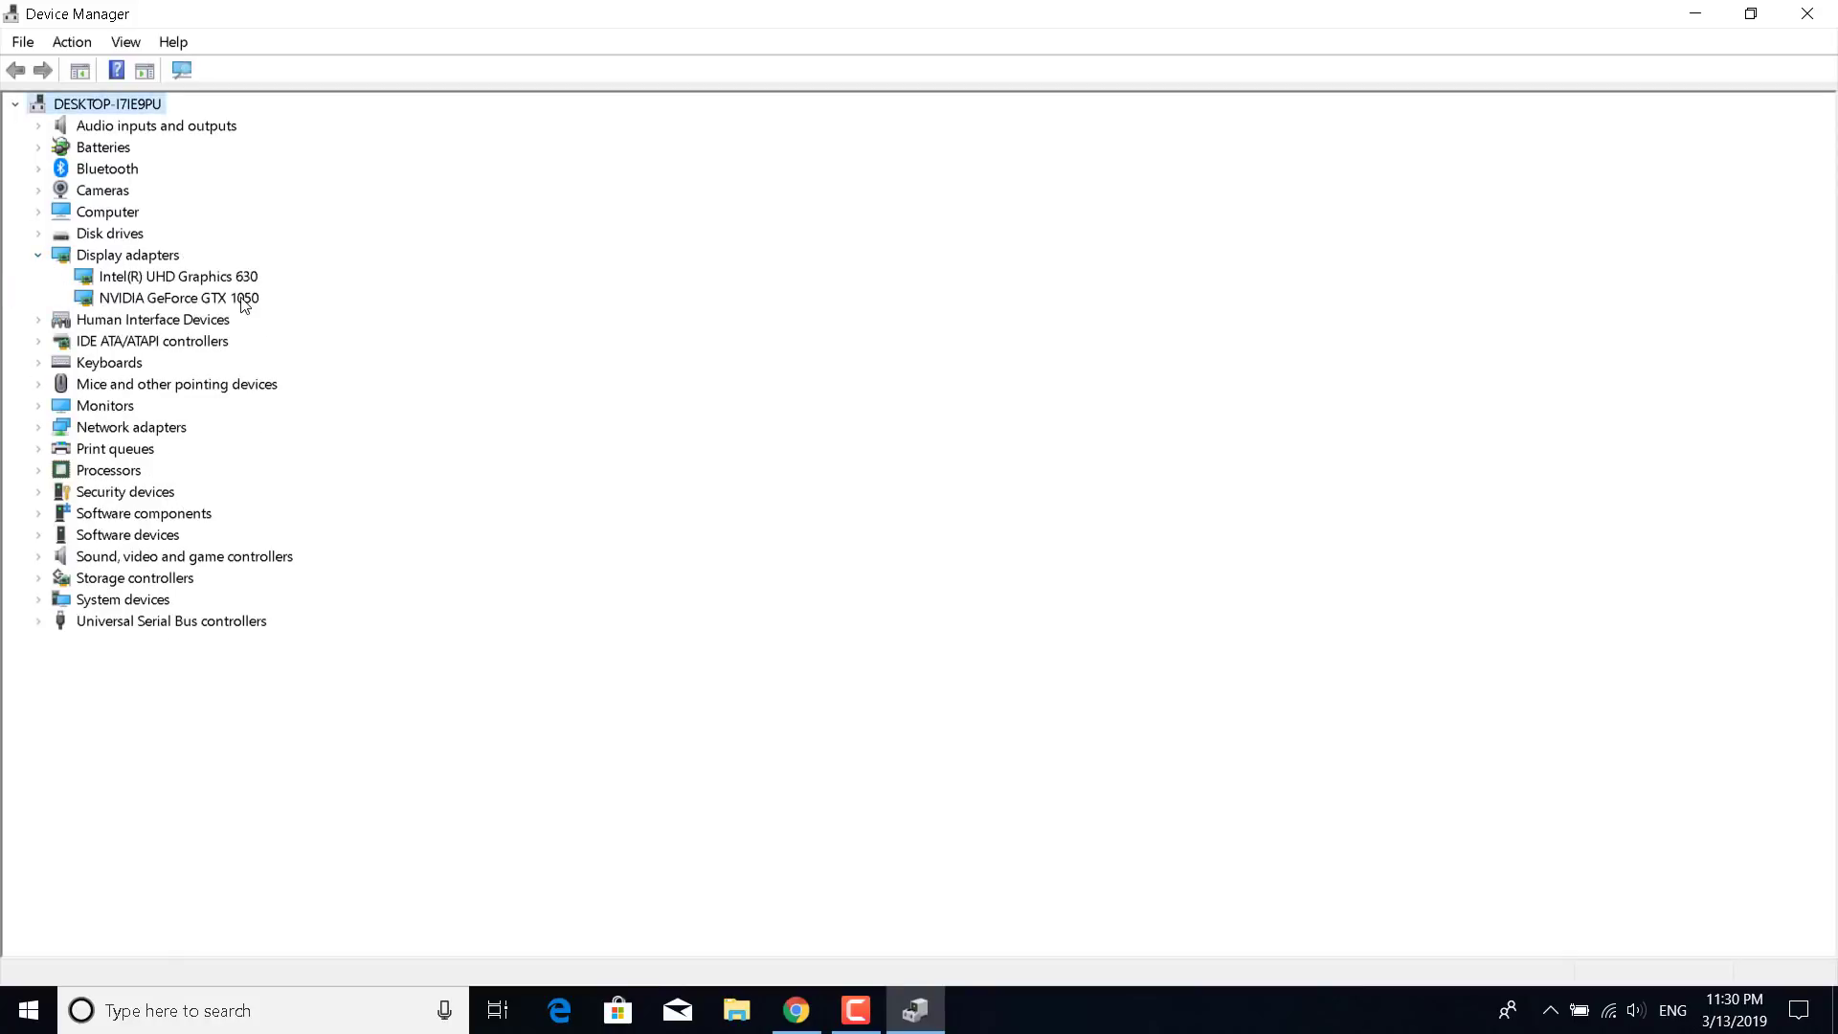
{"action": "left_click", "coordinate": [171, 303]}
{"action": "right_click", "coordinate": [168, 300]}
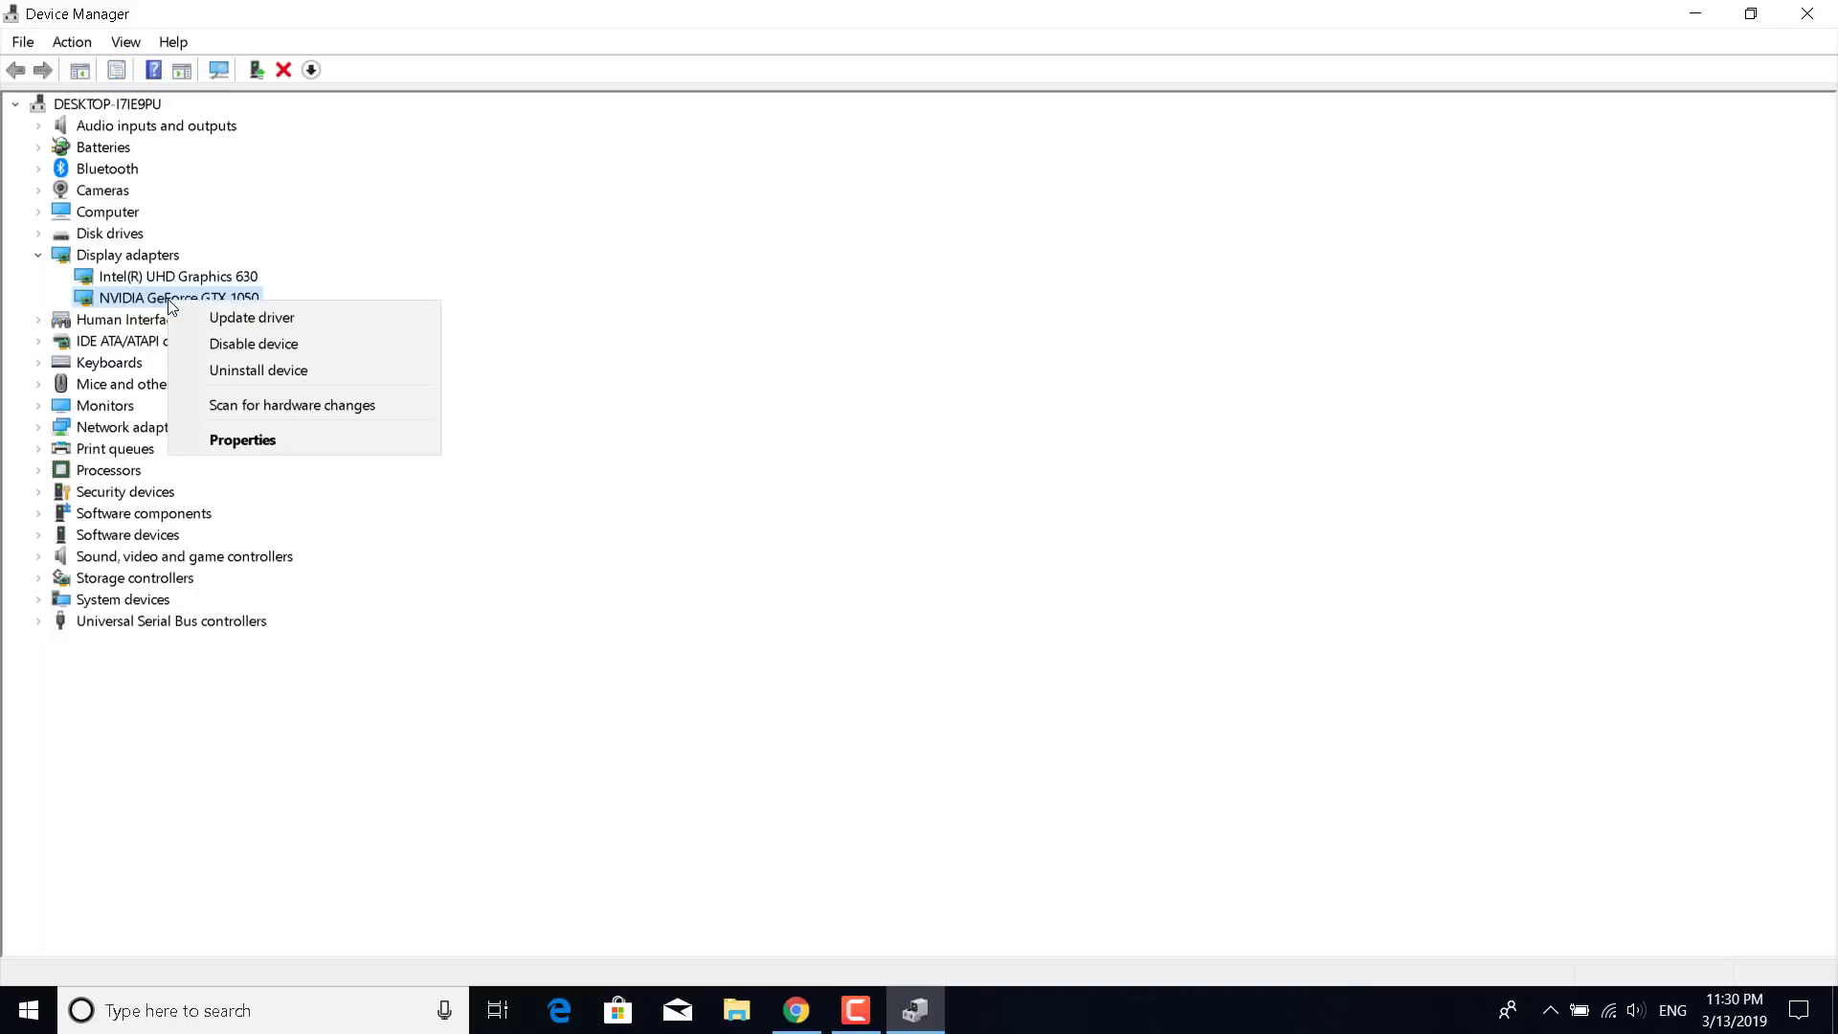
{"action": "left_click", "coordinate": [265, 323]}
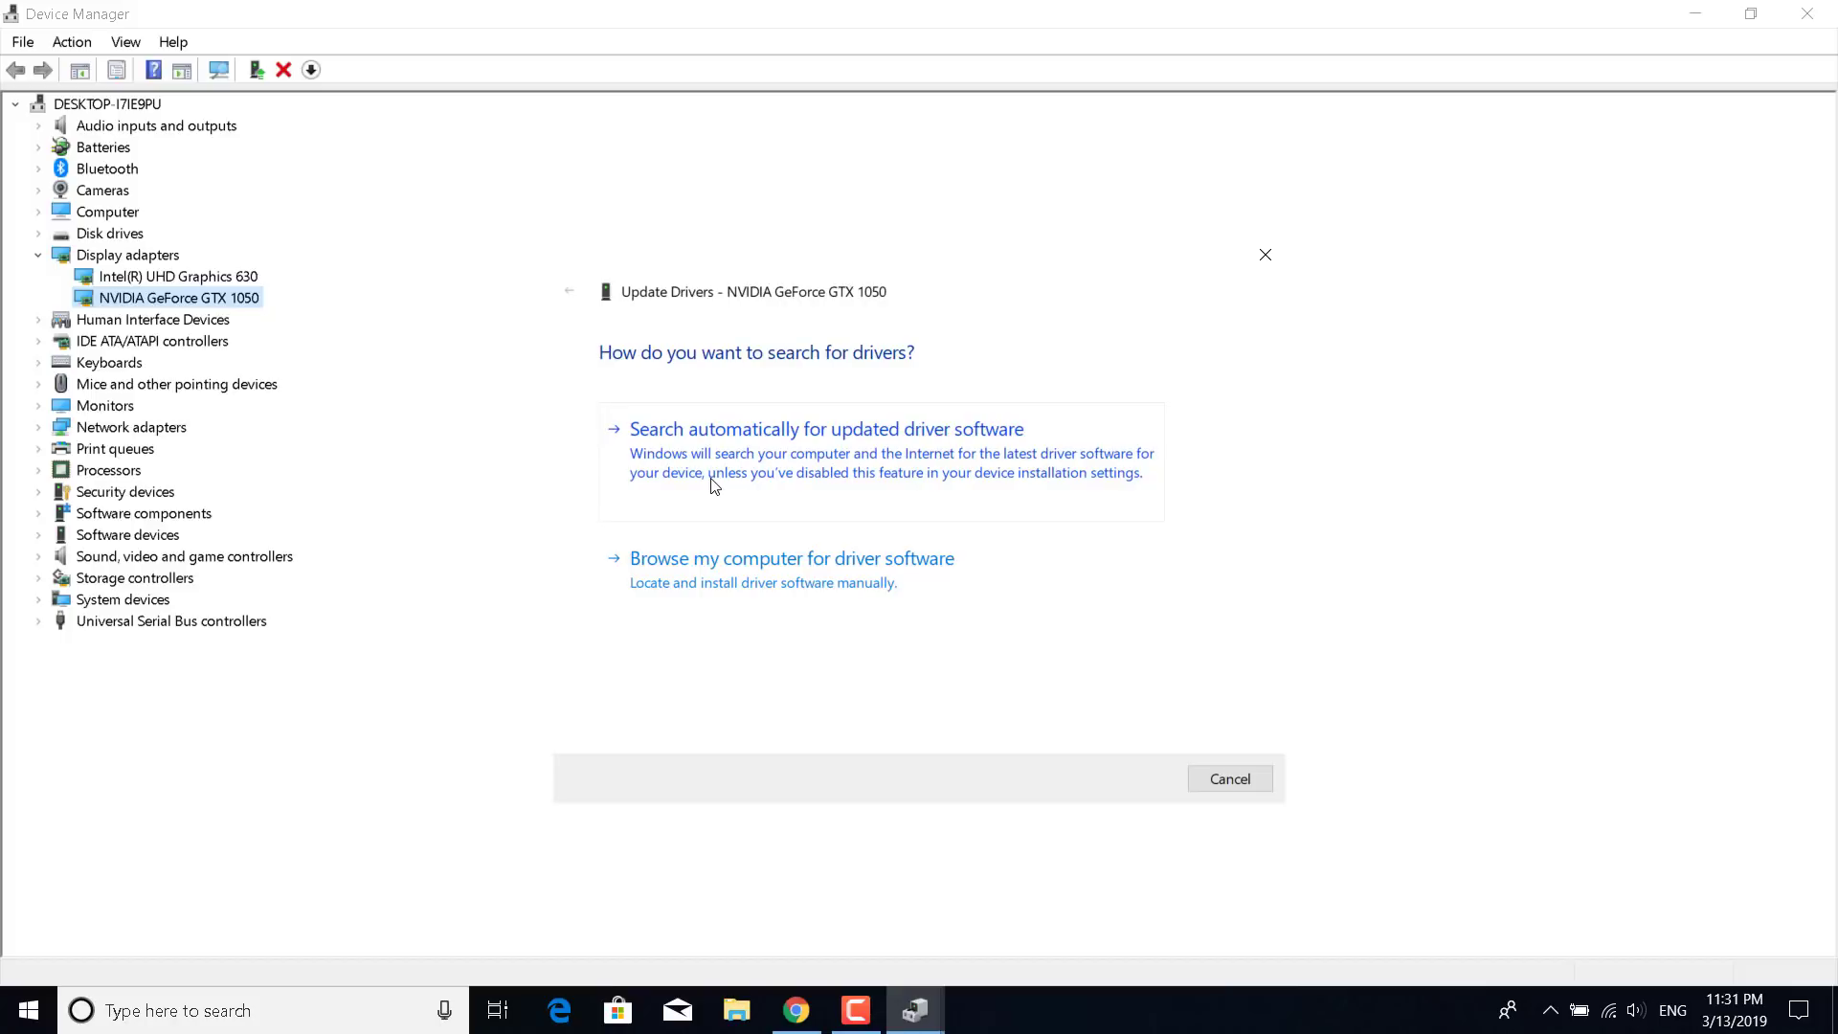
{"action": "left_click", "coordinate": [1263, 271]}
{"action": "left_click", "coordinate": [1807, 15]}
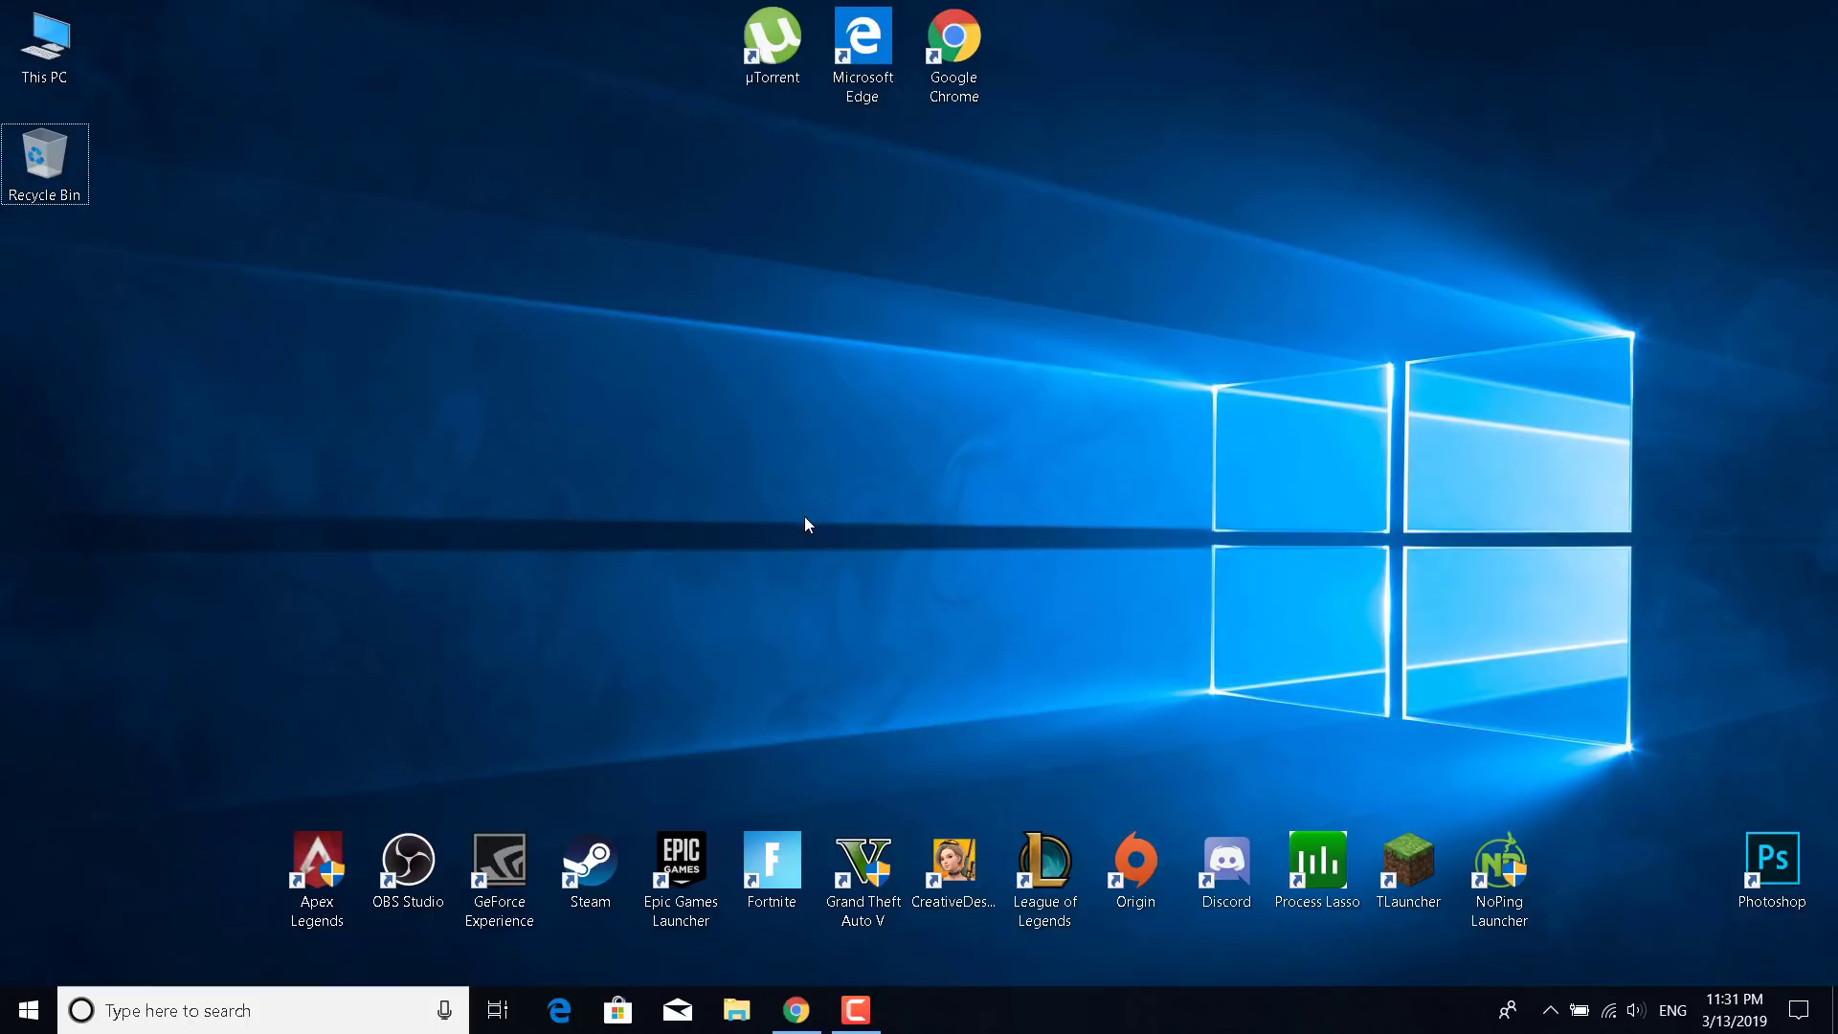
{"action": "double_click", "coordinate": [681, 867]}
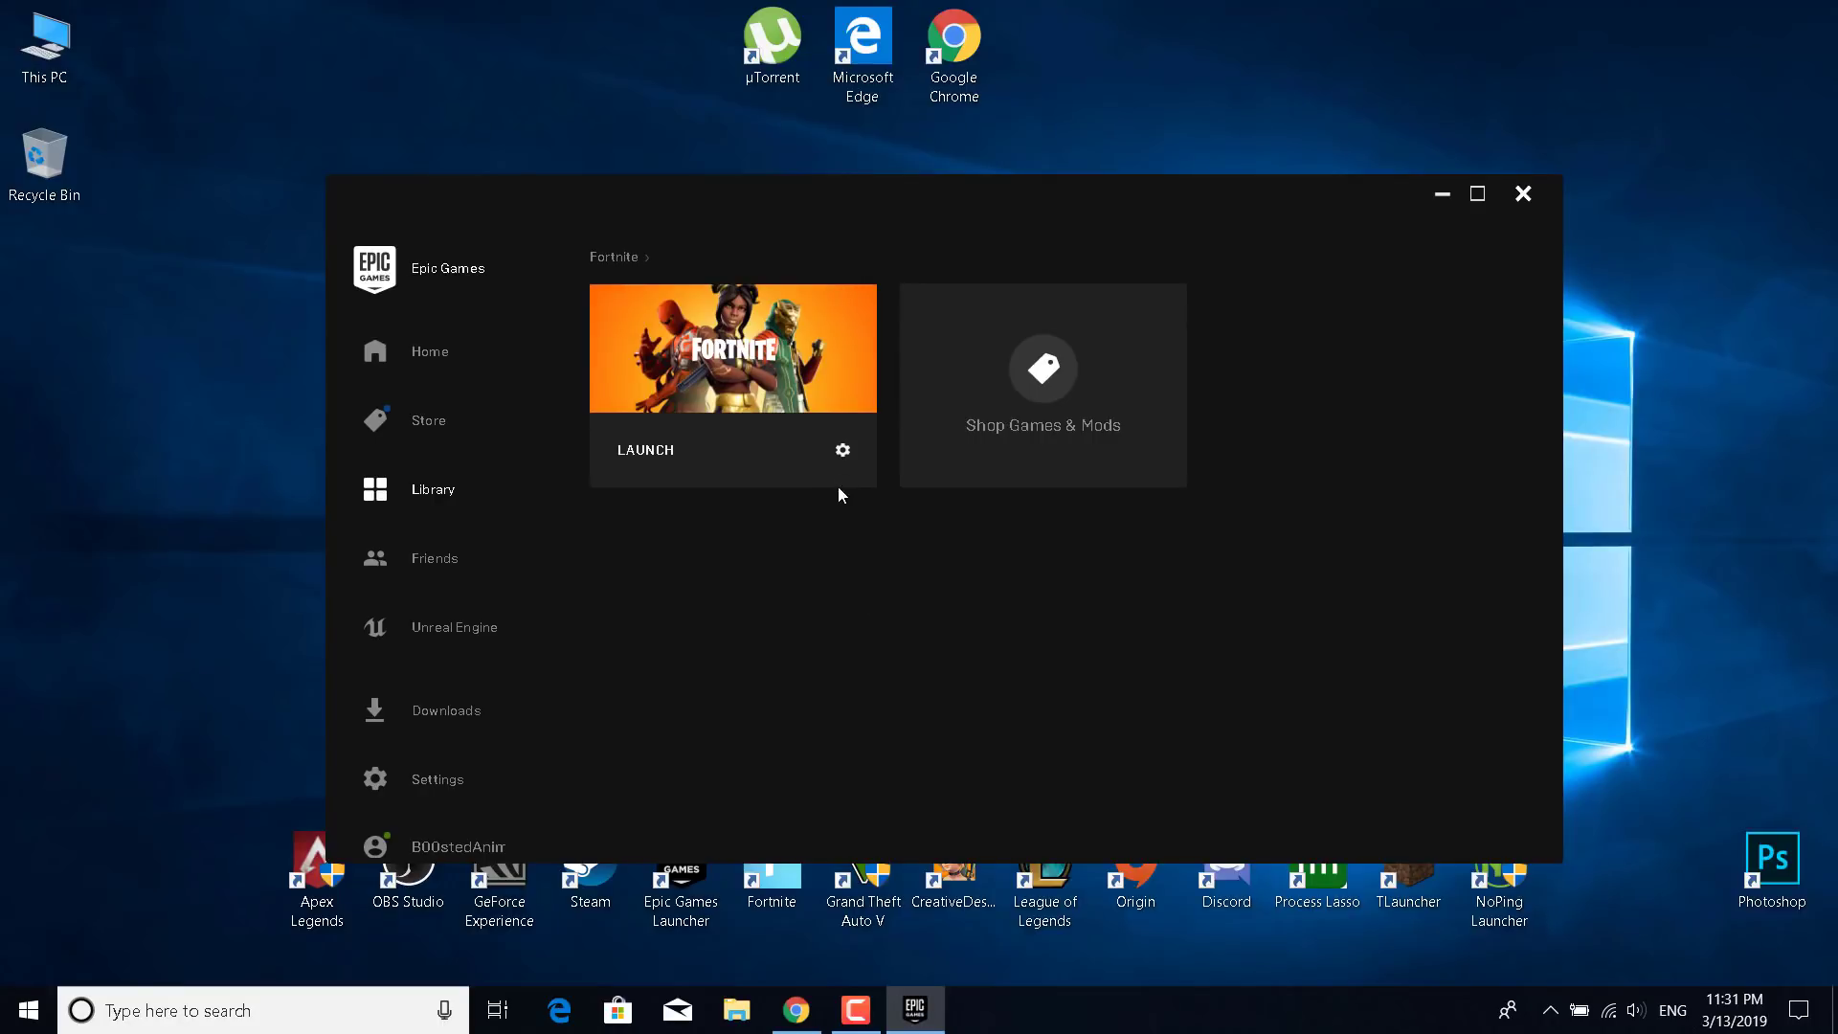
{"action": "left_click", "coordinate": [843, 452]}
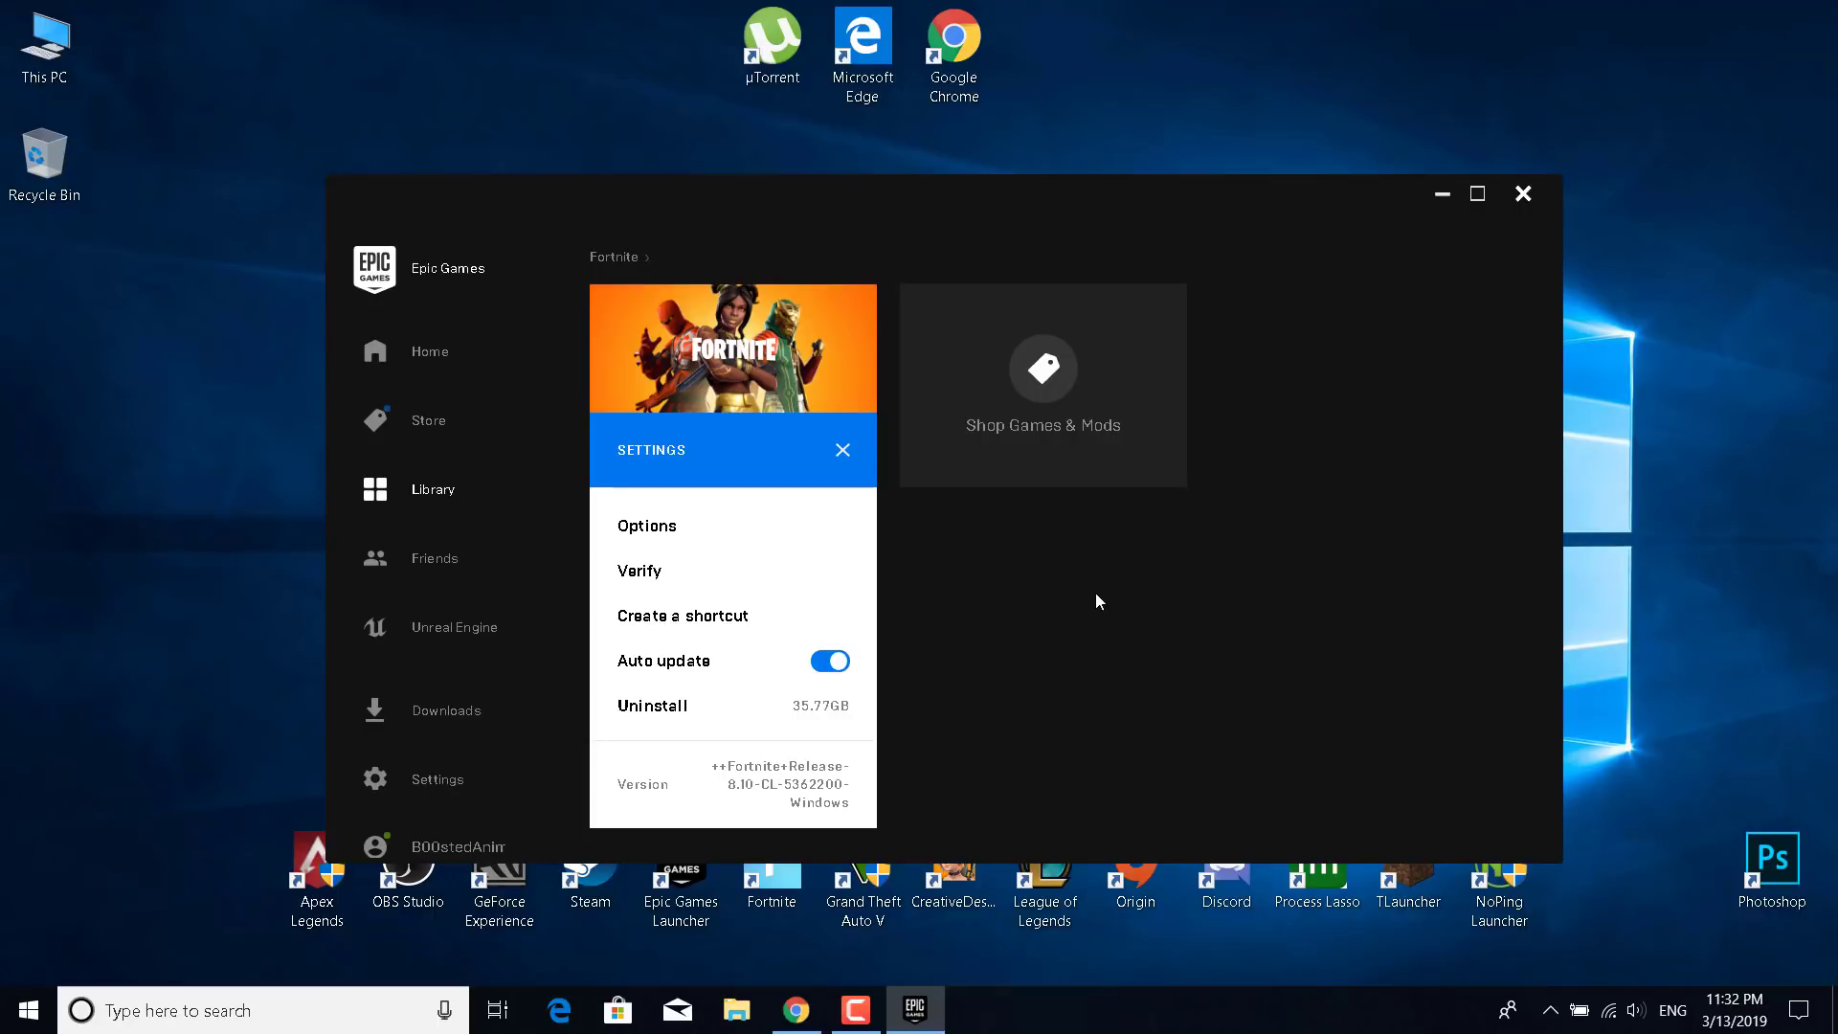
{"action": "left_click", "coordinate": [934, 540]}
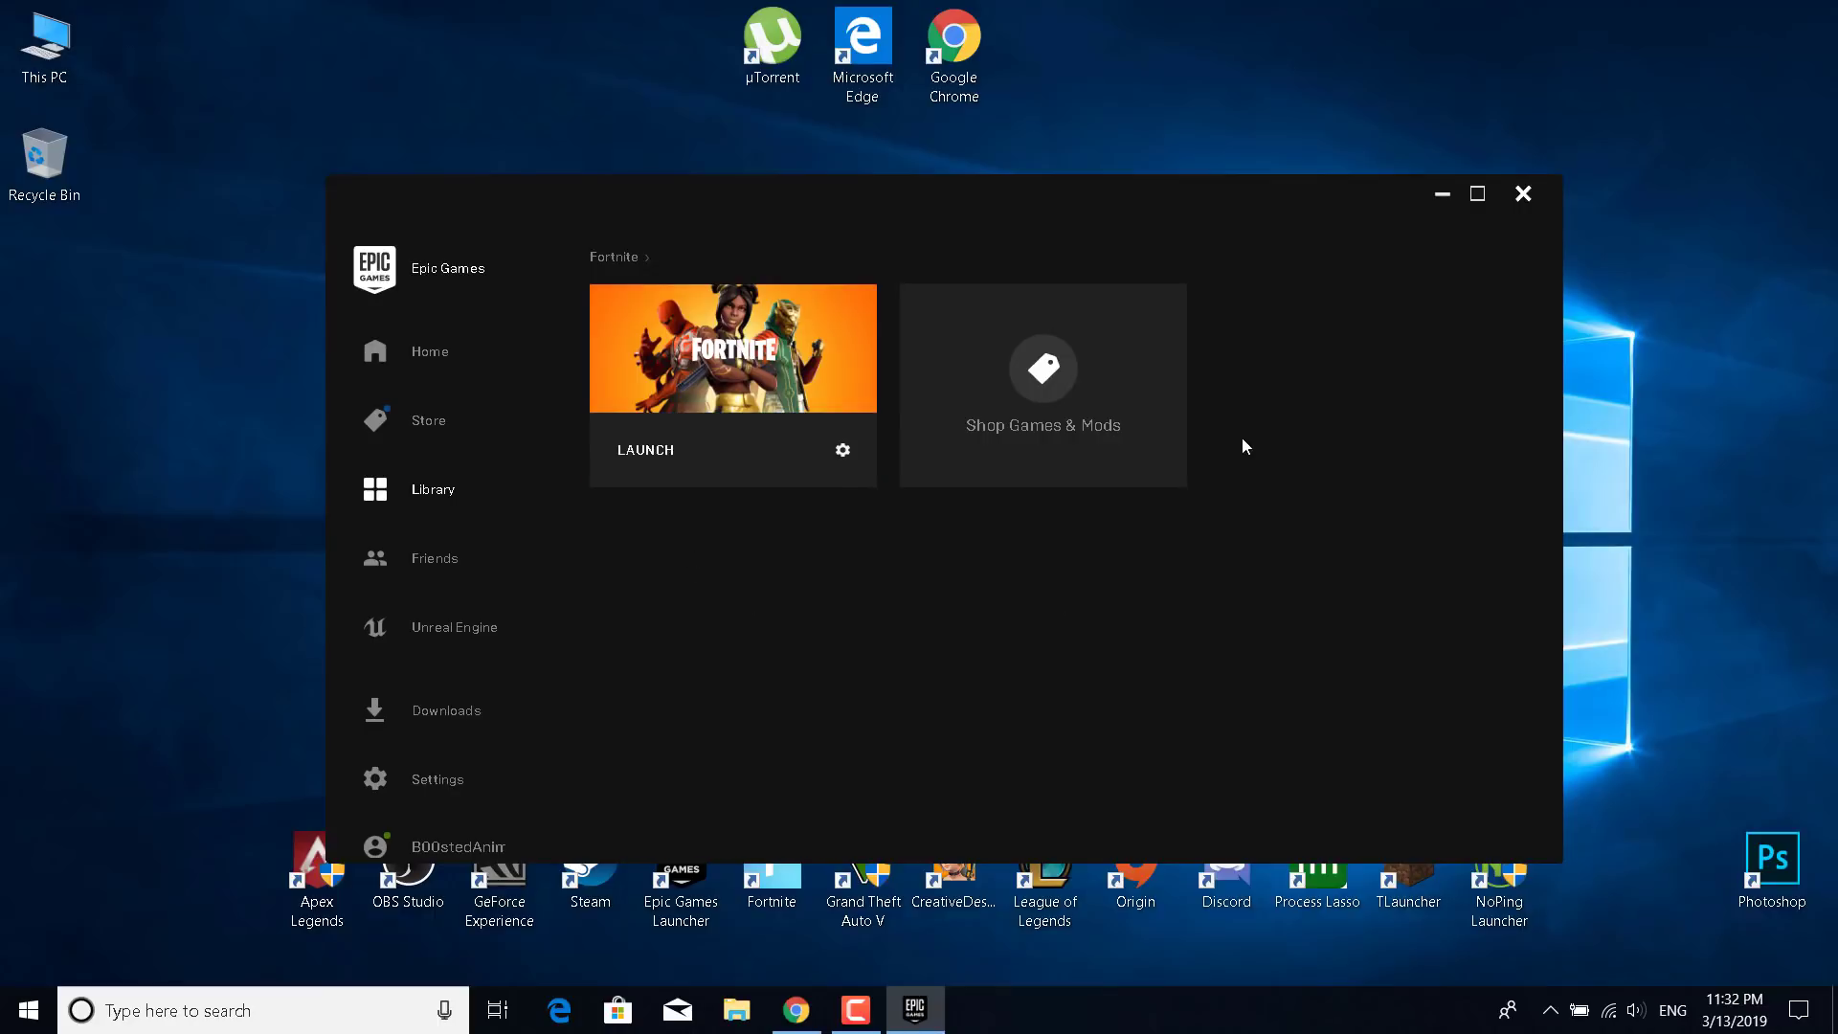
{"action": "left_click", "coordinate": [1519, 196]}
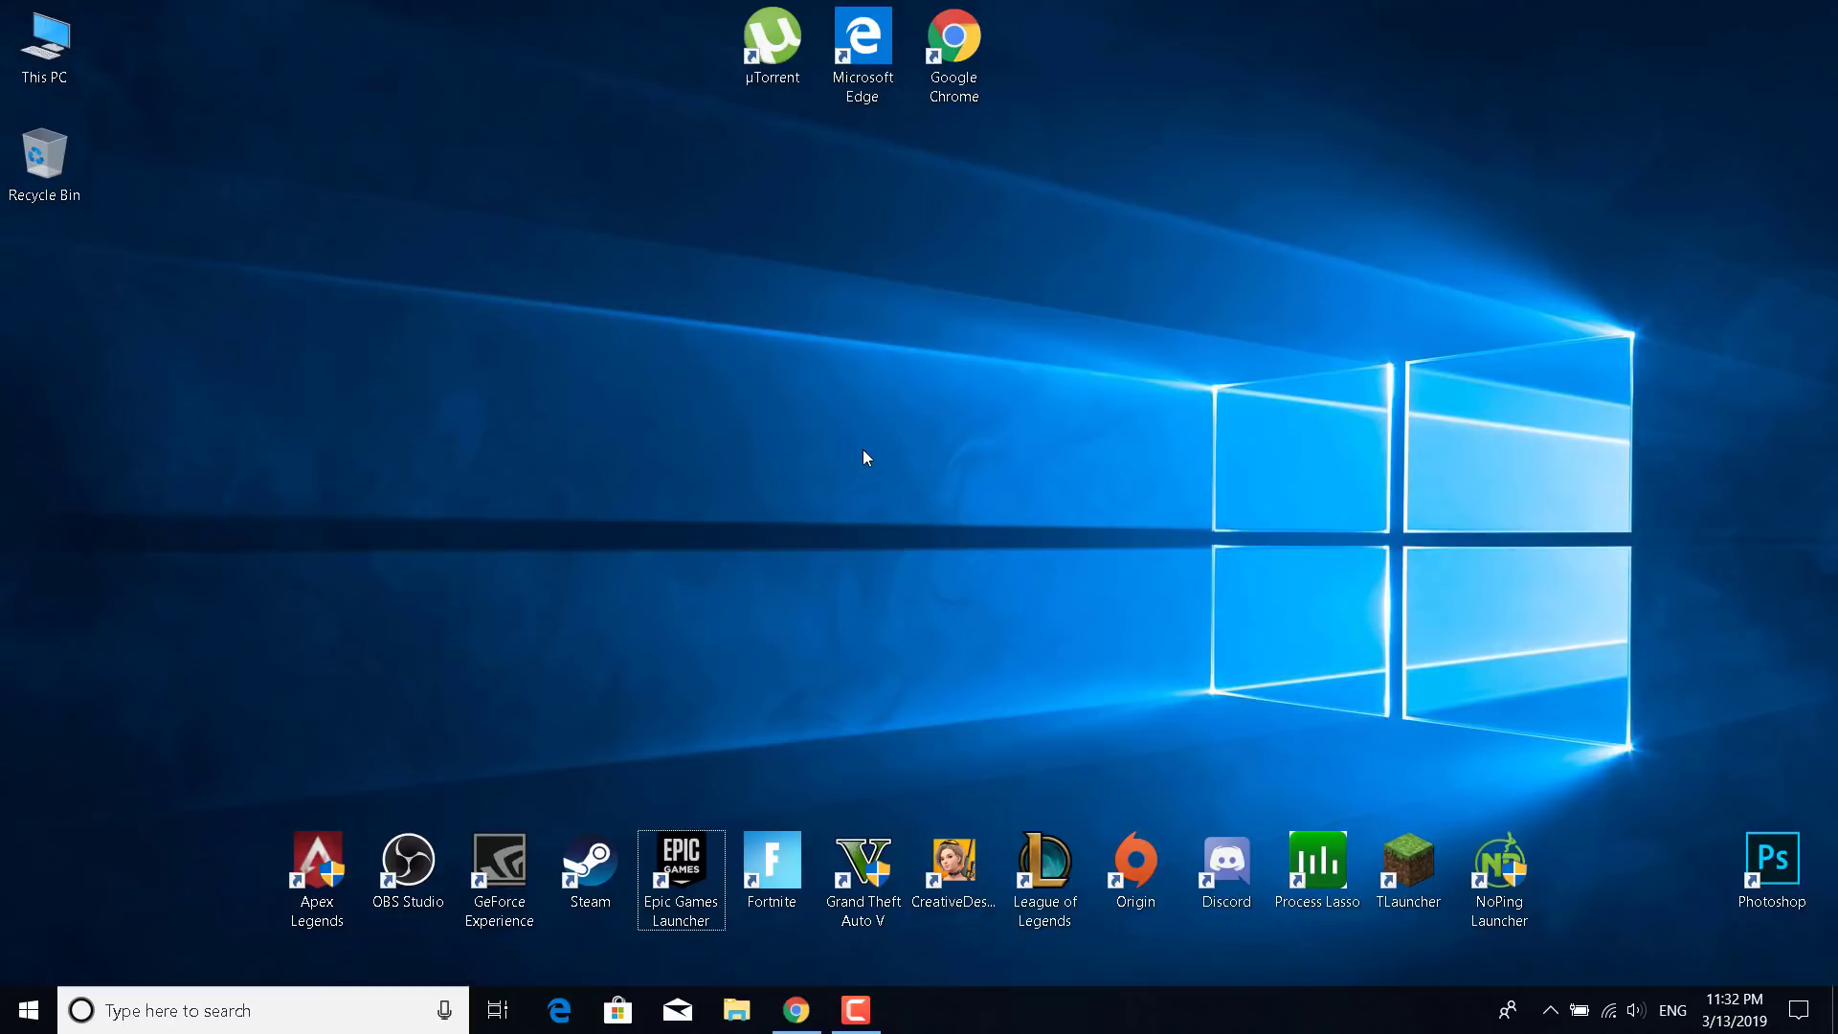
Browse to C:\Program Files\Epic Games\Fortnite\FortniteGame\Binaries\Win64\EasyAntiCheat
{"action": "double_click", "coordinate": [71, 34]}
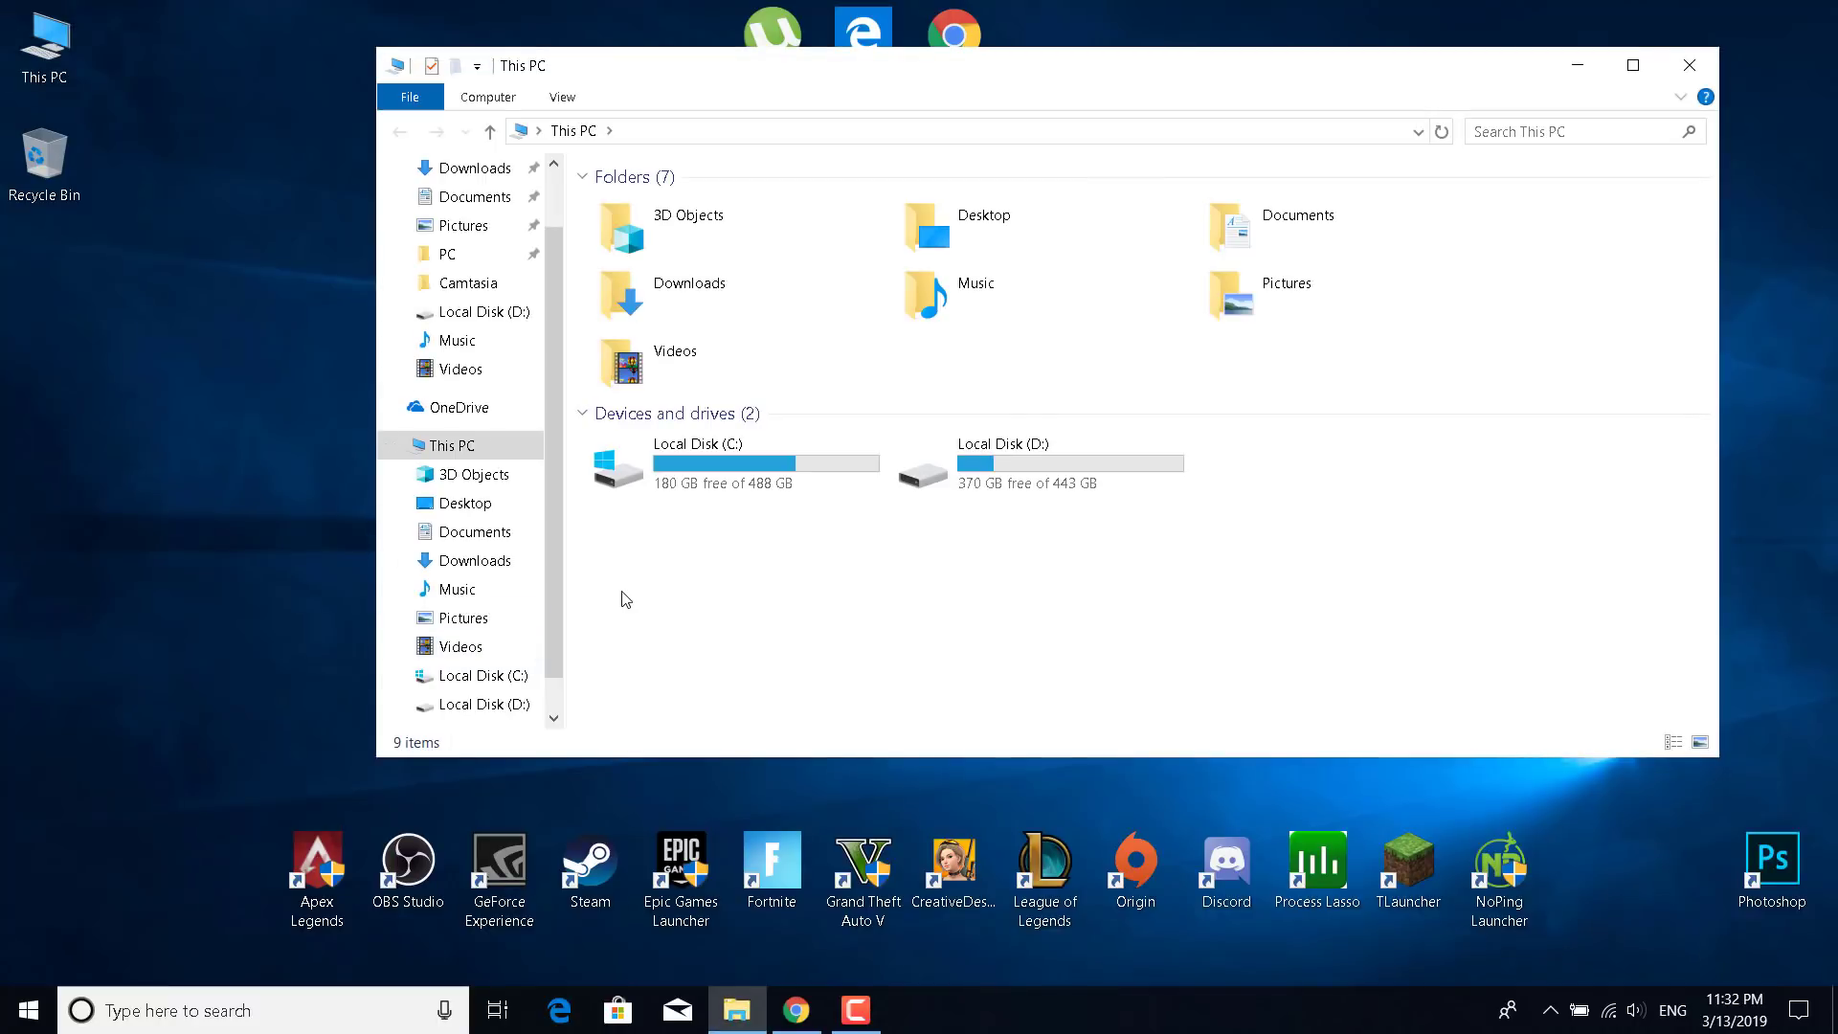
{"action": "double_click", "coordinate": [681, 468]}
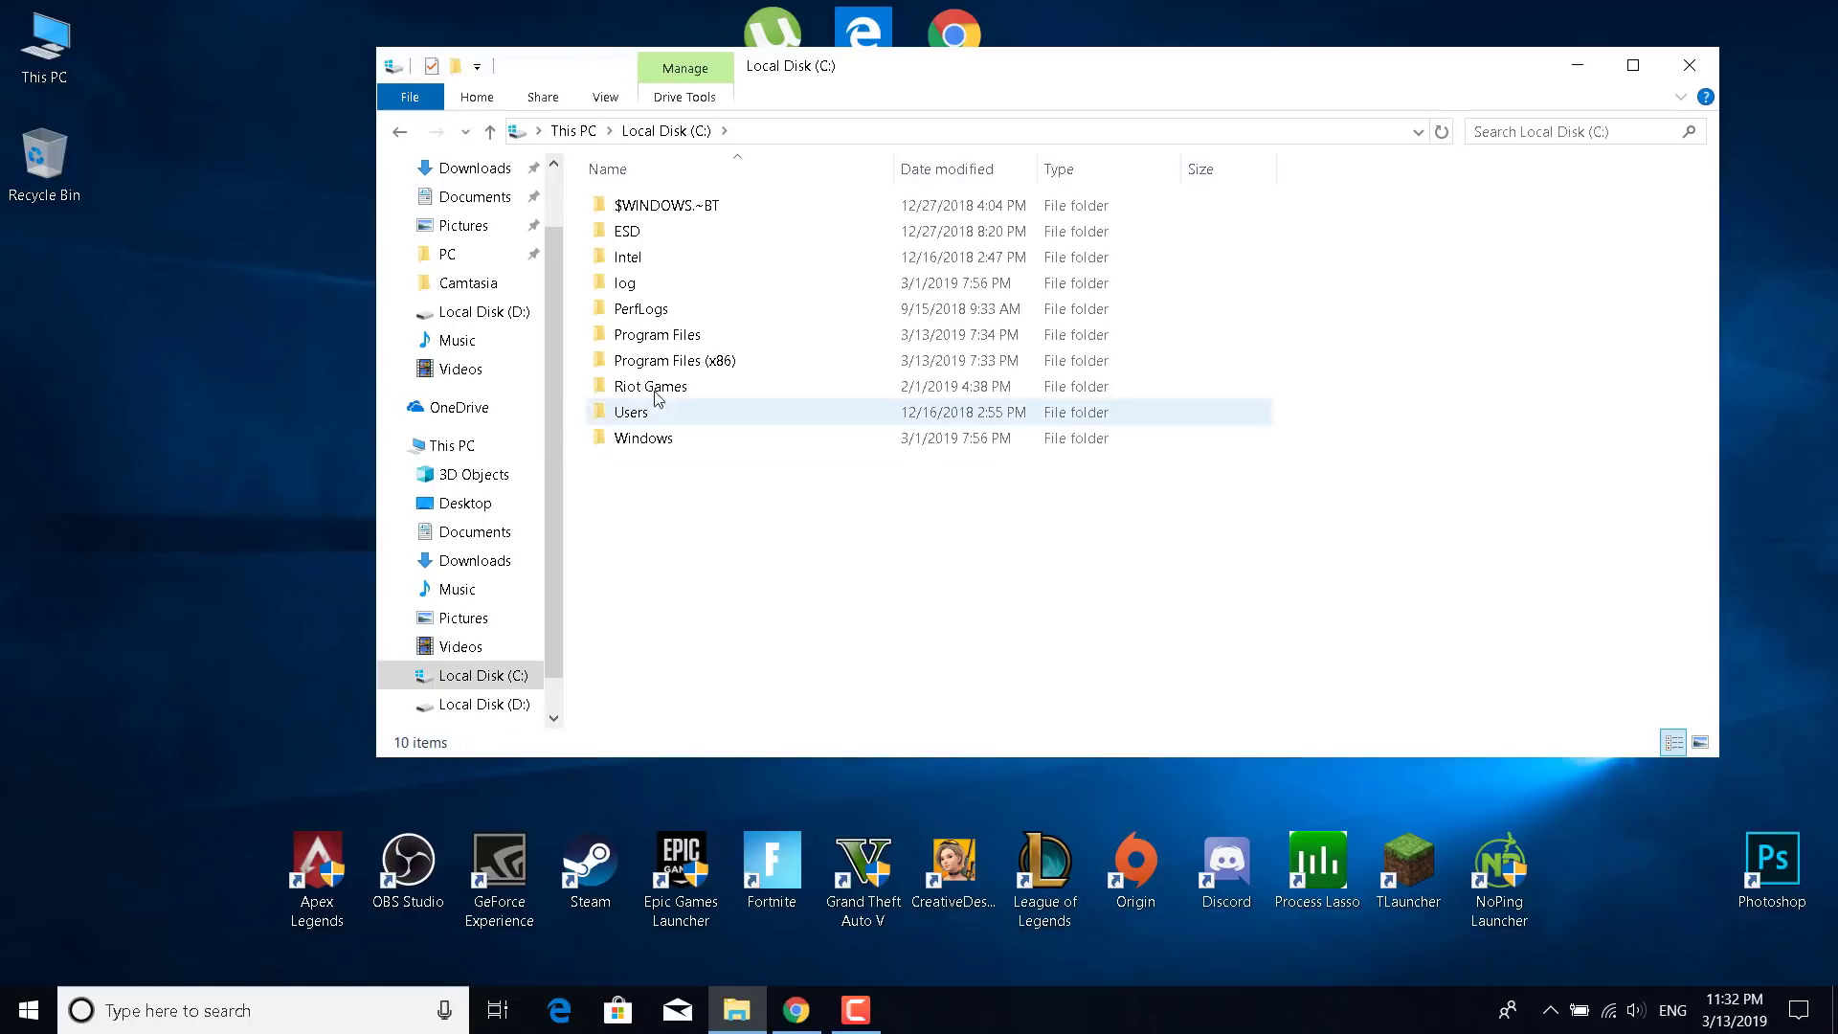
{"action": "double_click", "coordinate": [662, 337]}
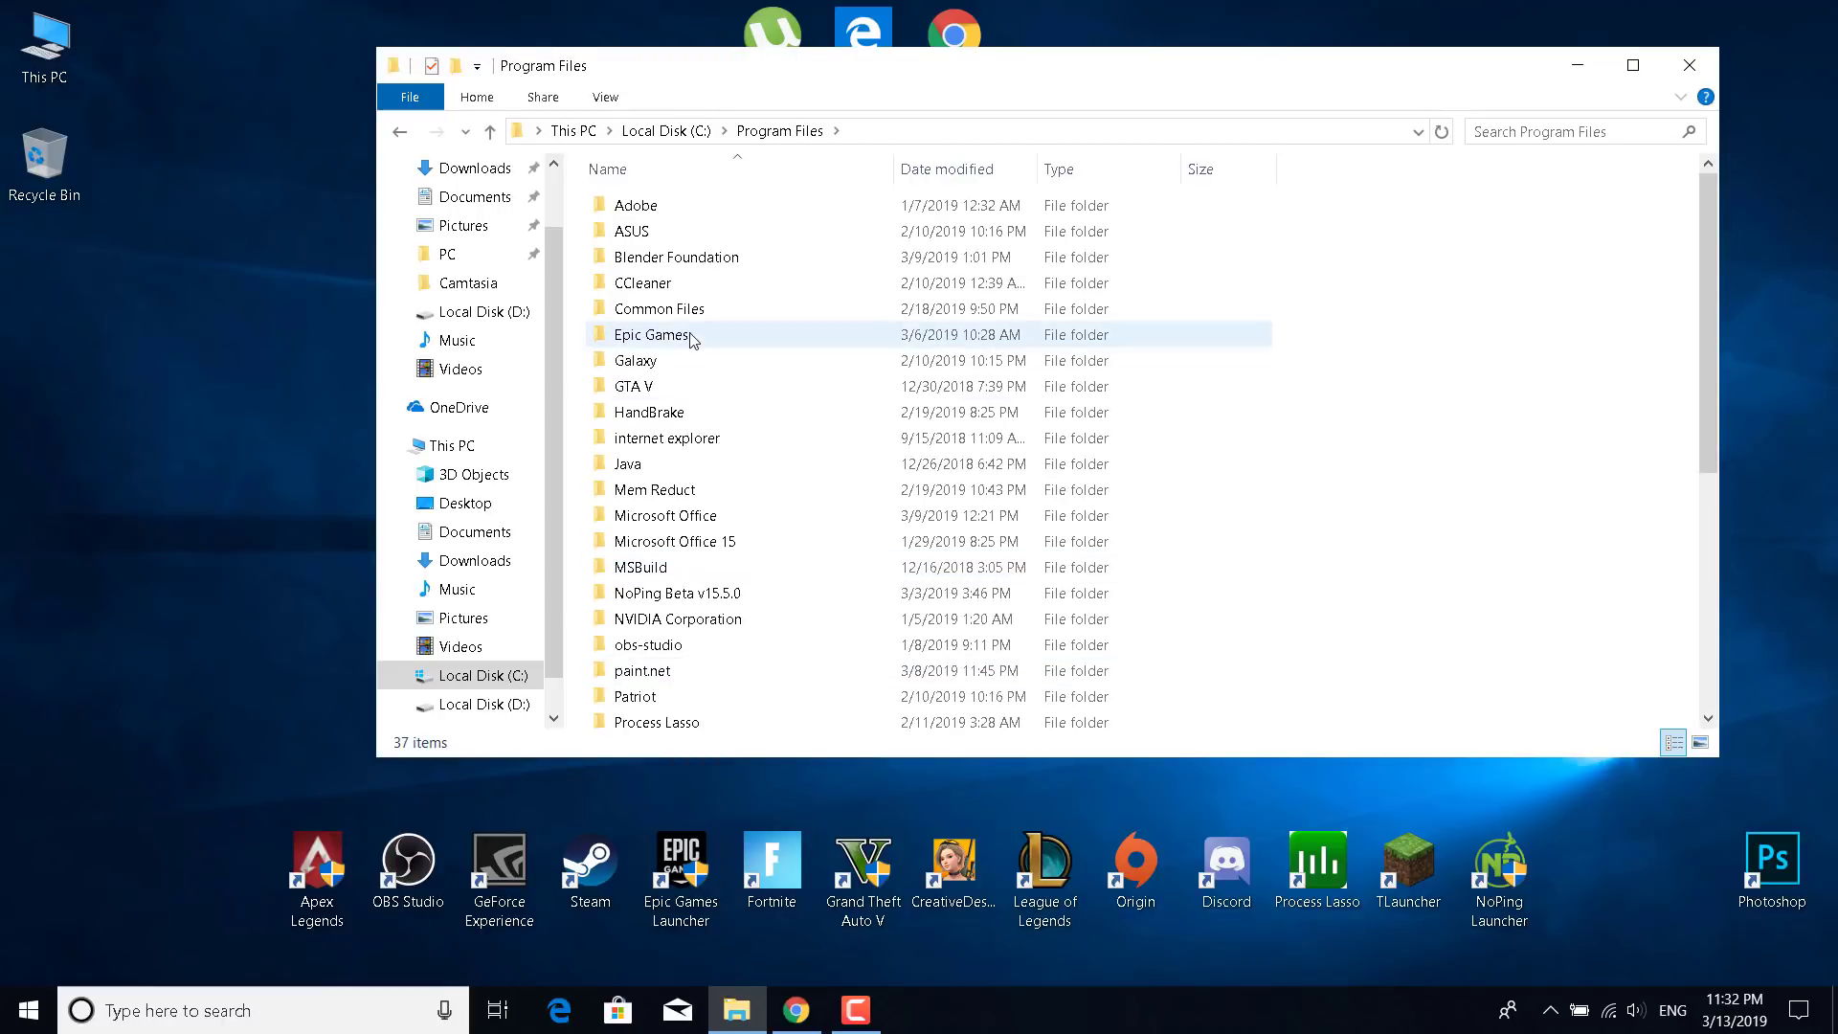
{"action": "double_click", "coordinate": [639, 335]}
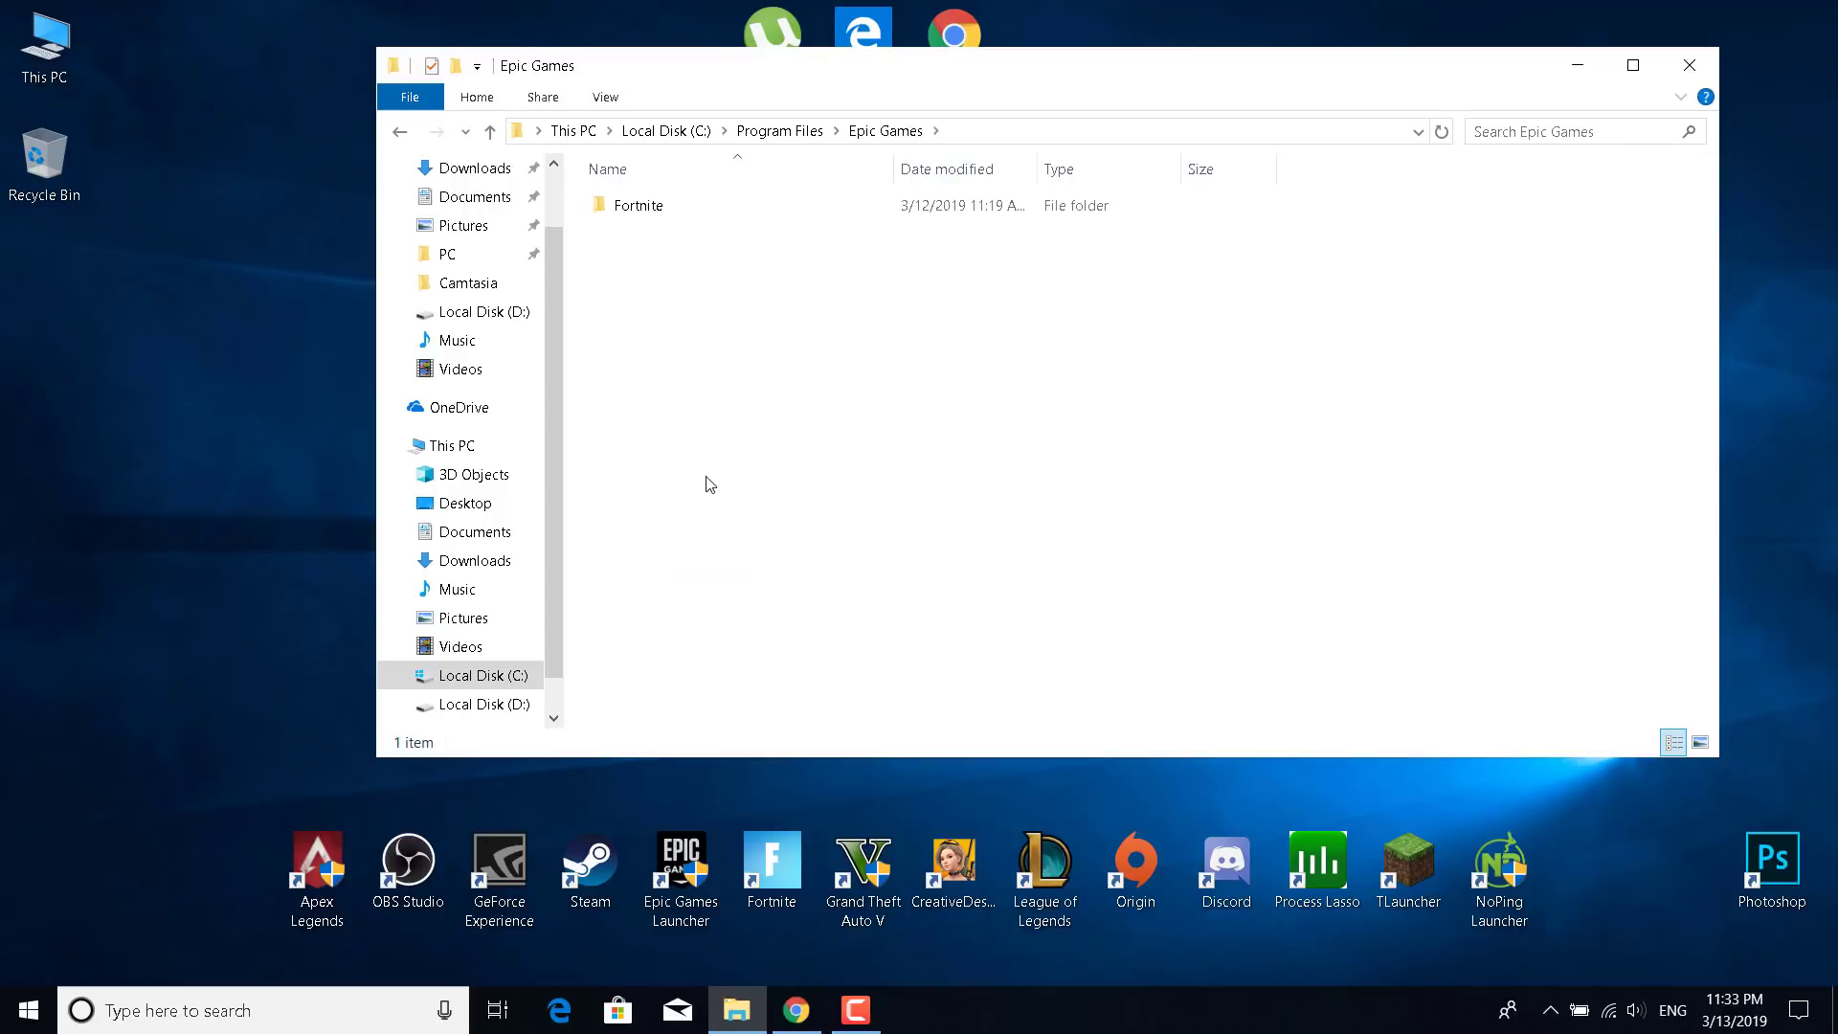
{"action": "double_click", "coordinate": [669, 216]}
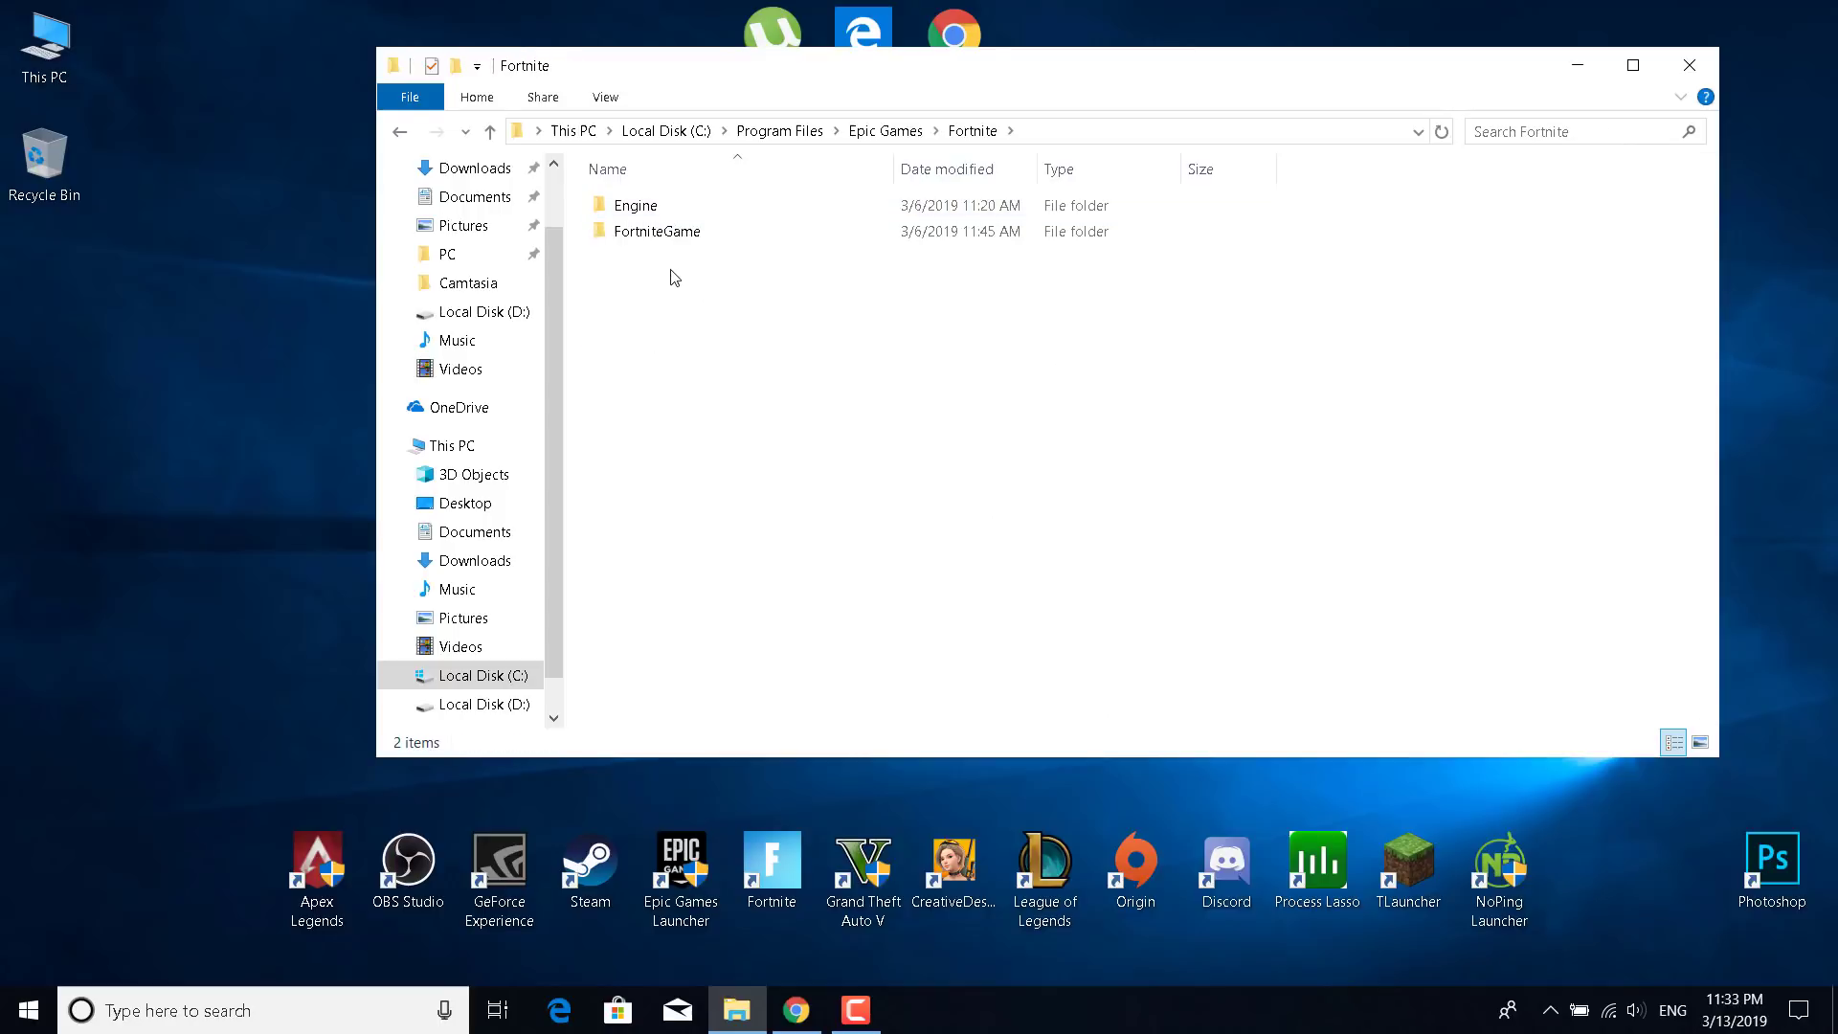
{"action": "double_click", "coordinate": [670, 233]}
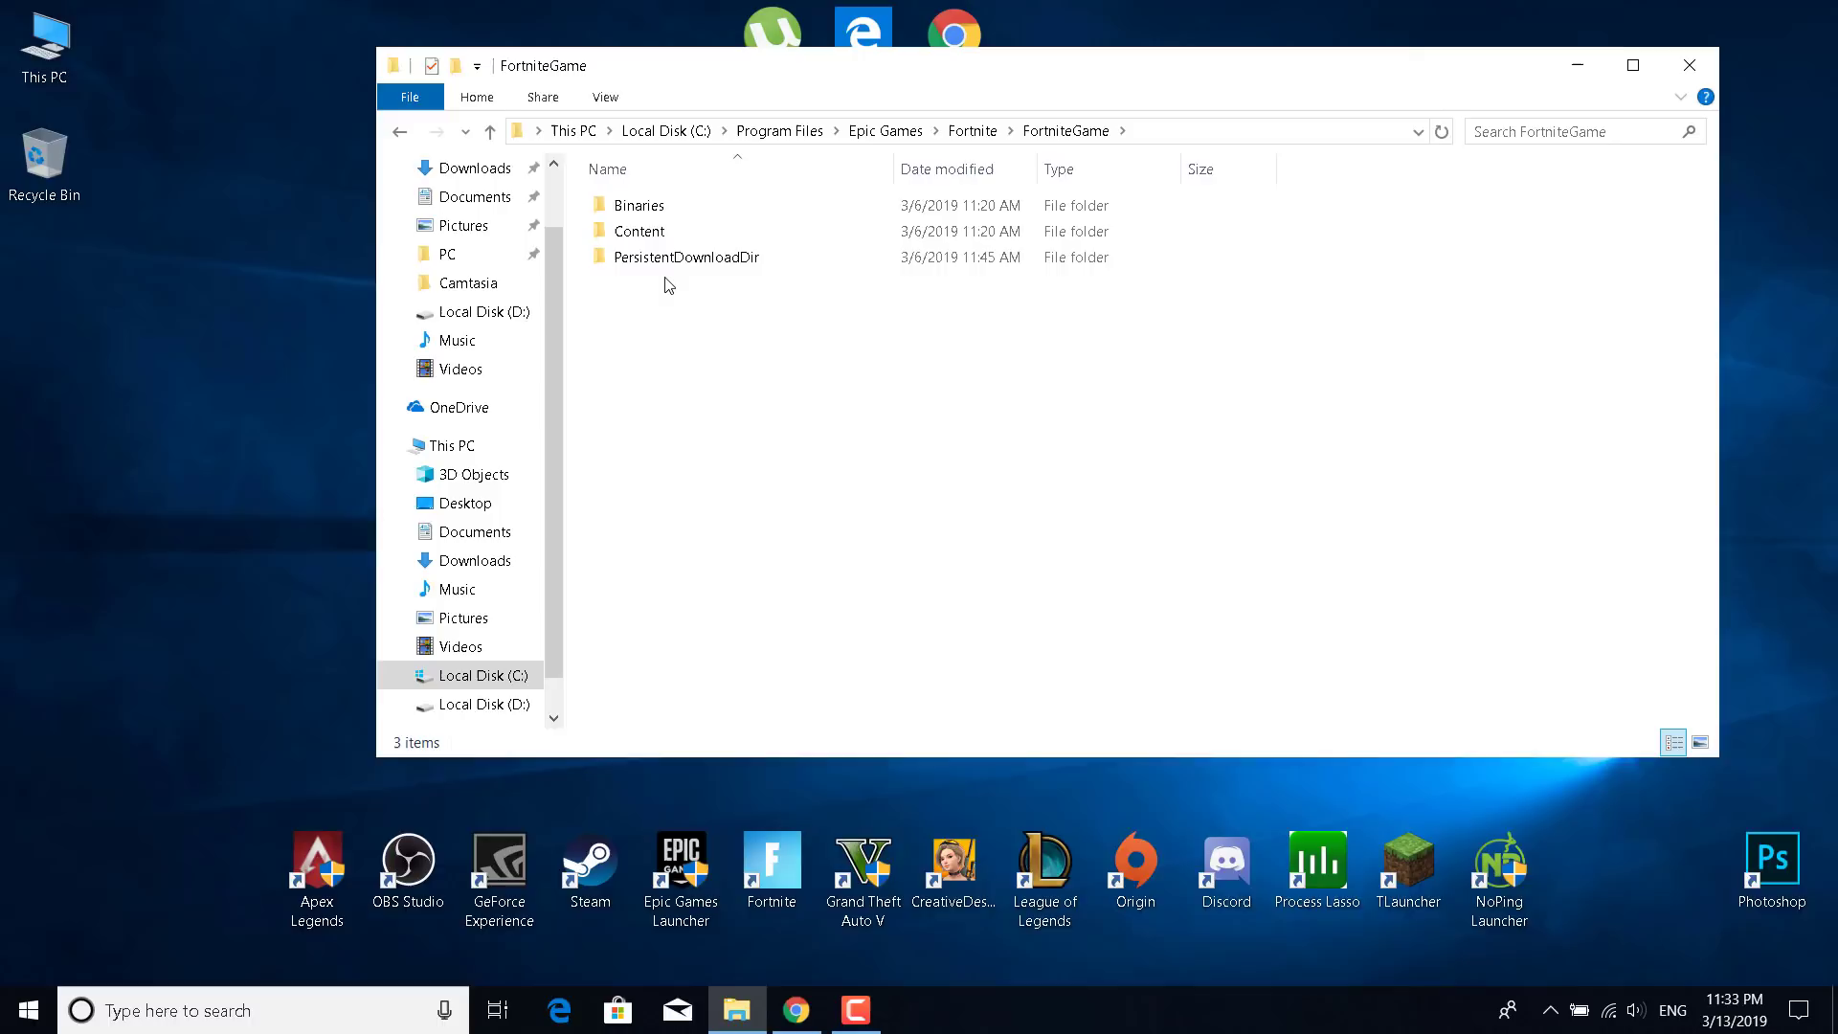
{"action": "double_click", "coordinate": [668, 205]}
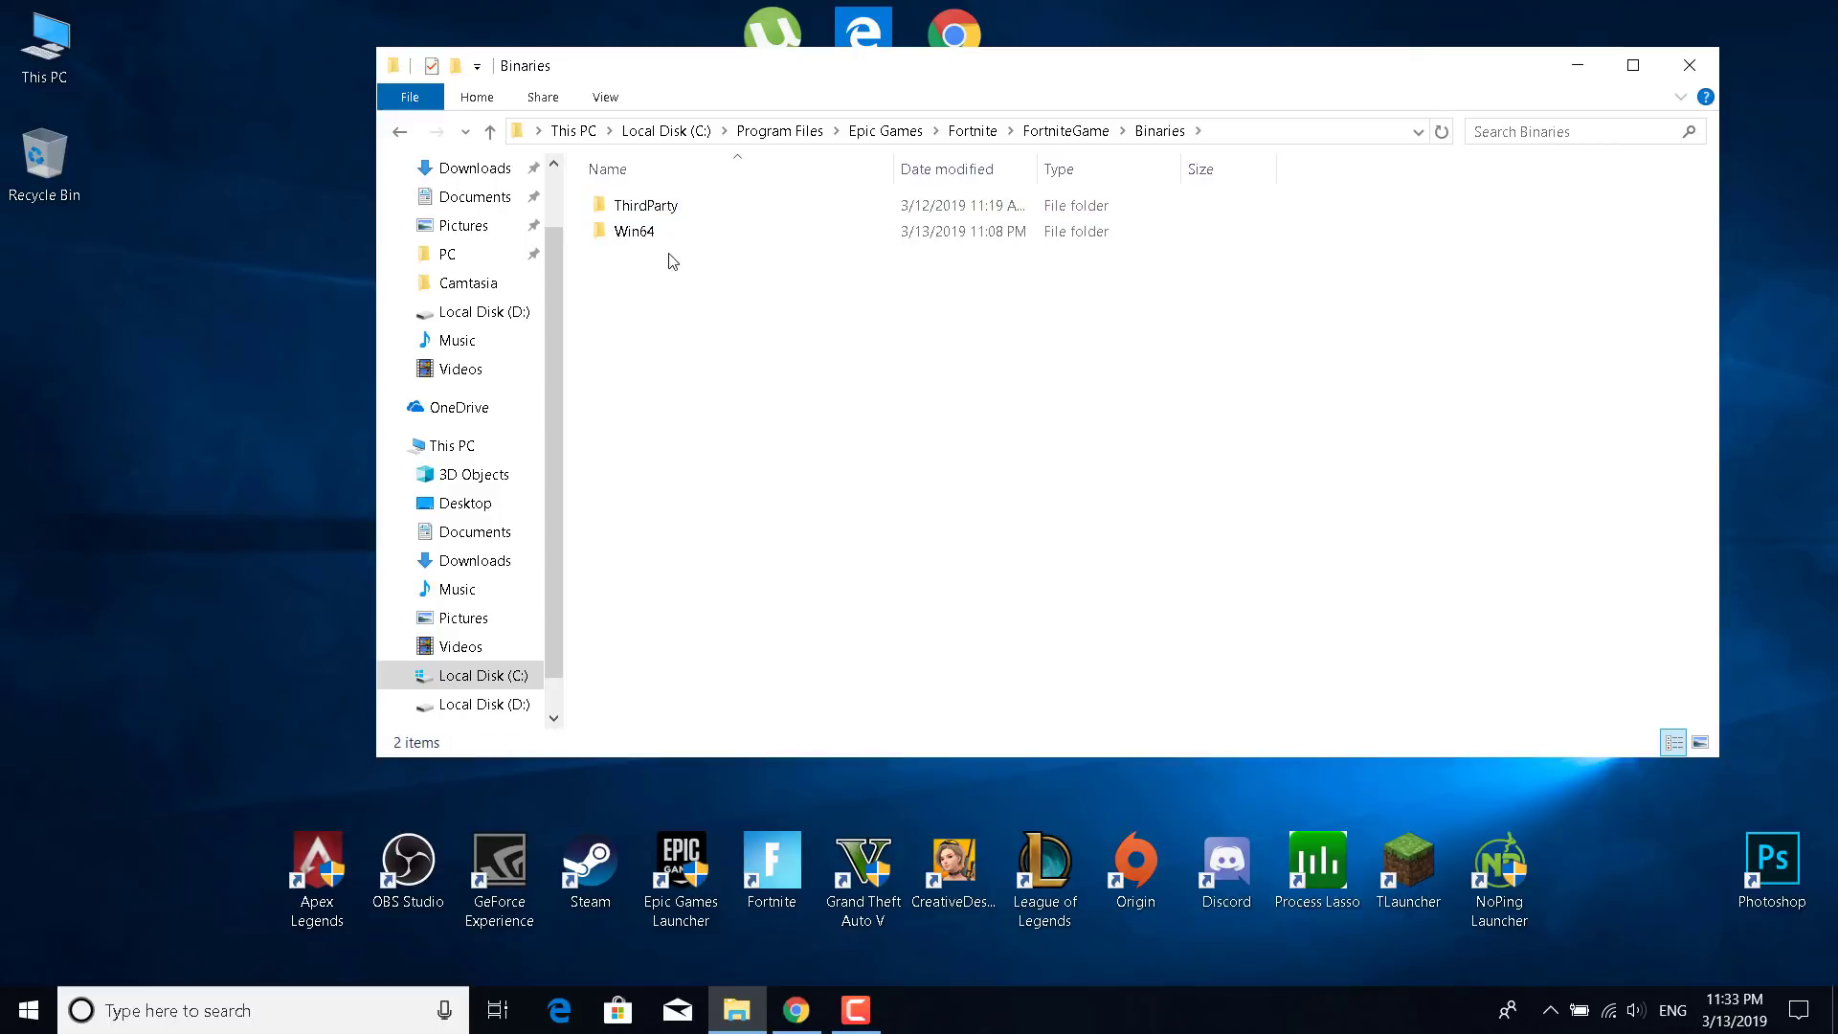
{"action": "left_click", "coordinate": [656, 243]}
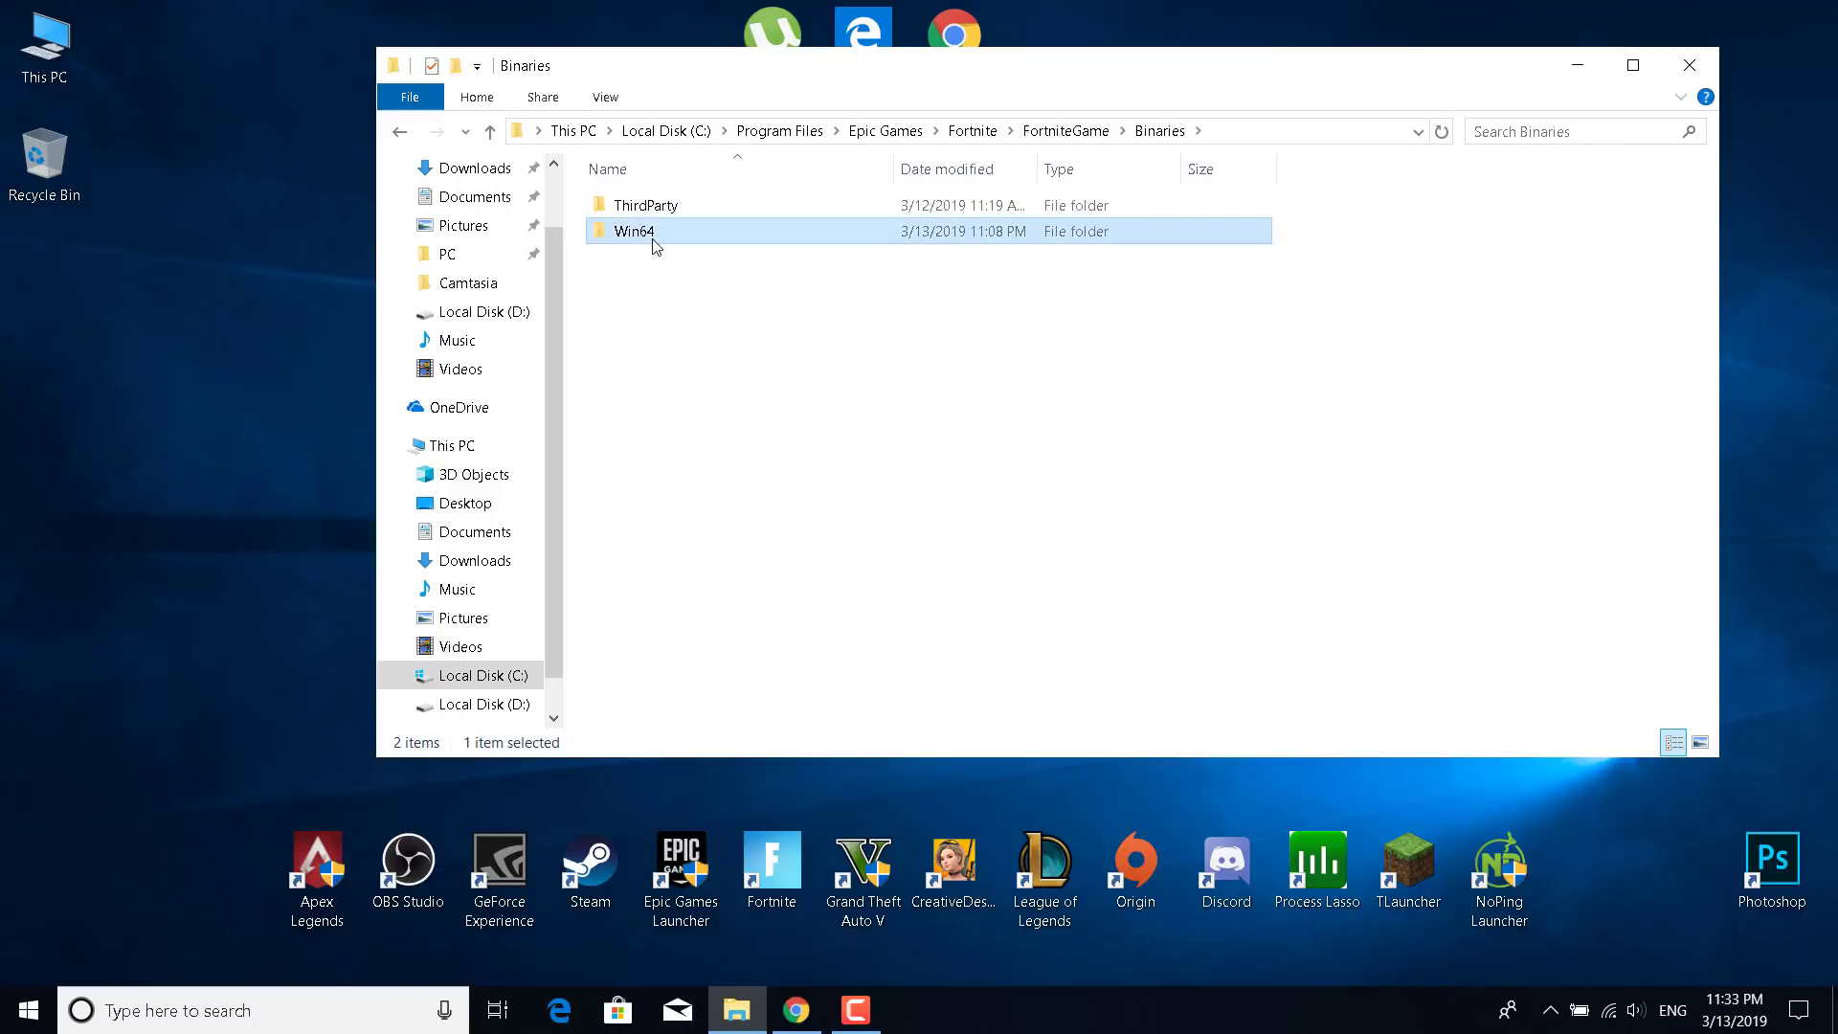
{"action": "double_click", "coordinate": [656, 245]}
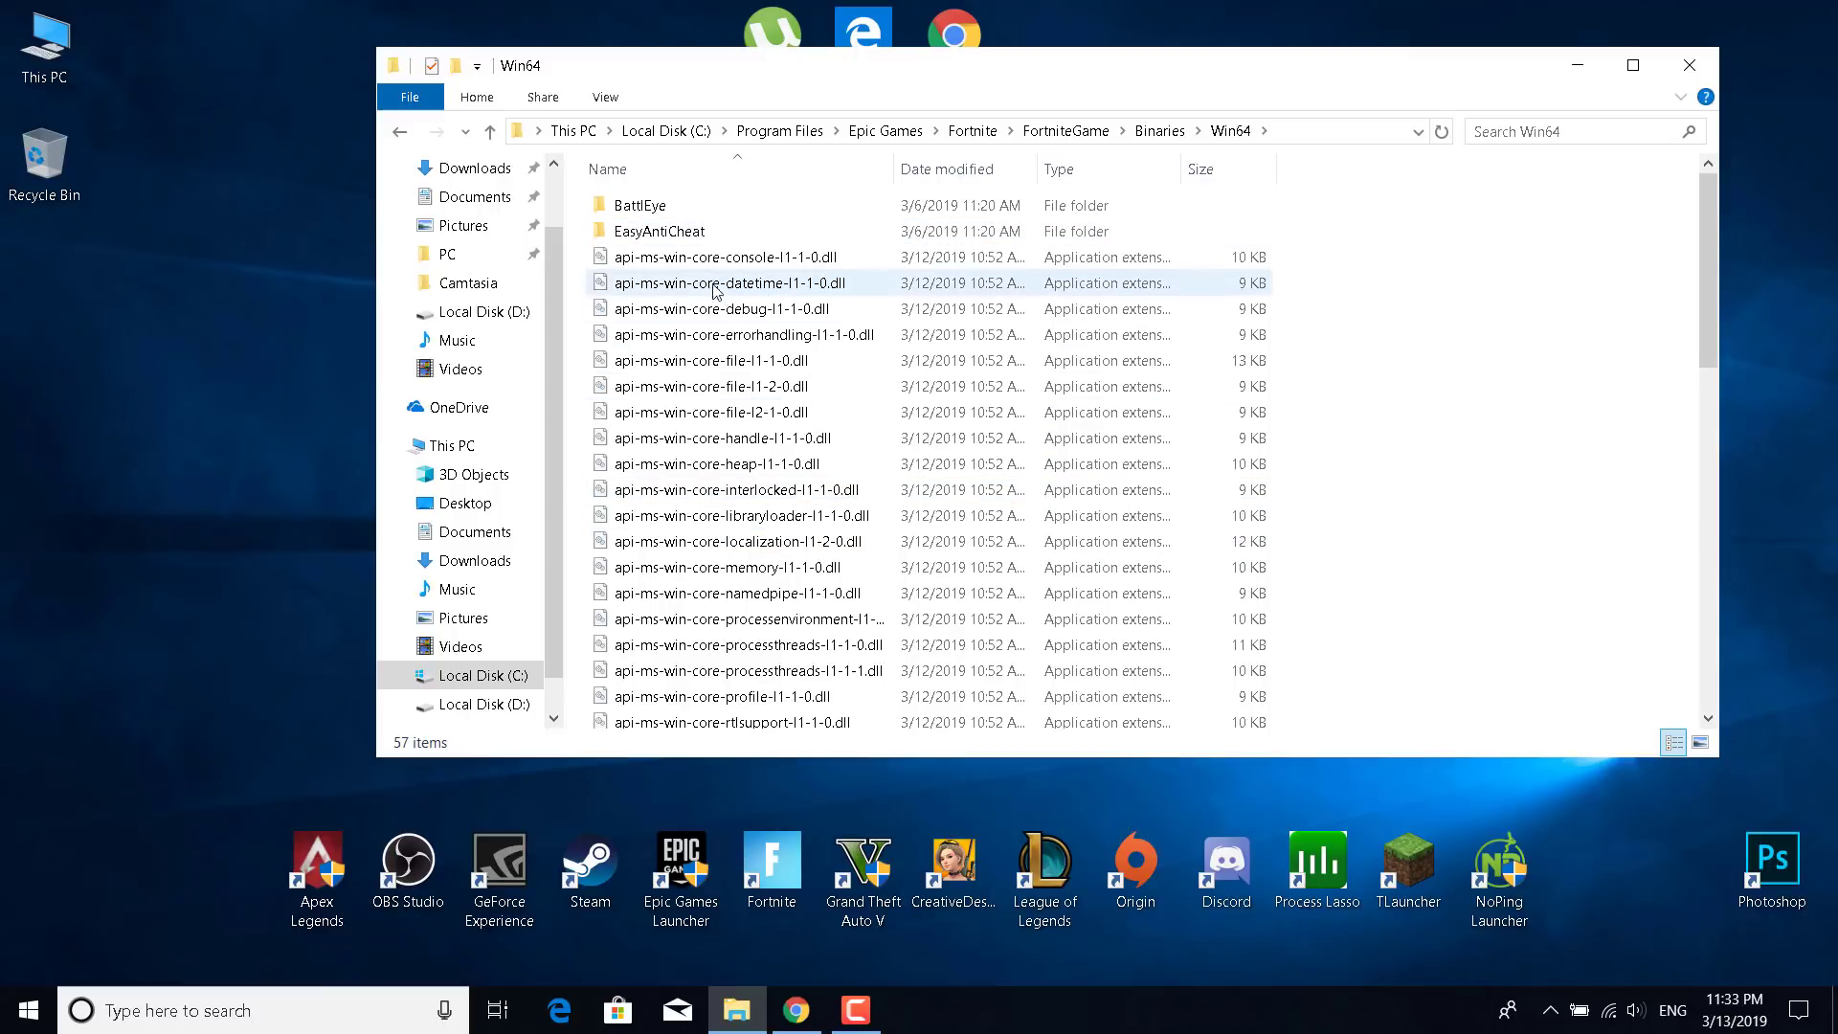
{"action": "left_click", "coordinate": [701, 234]}
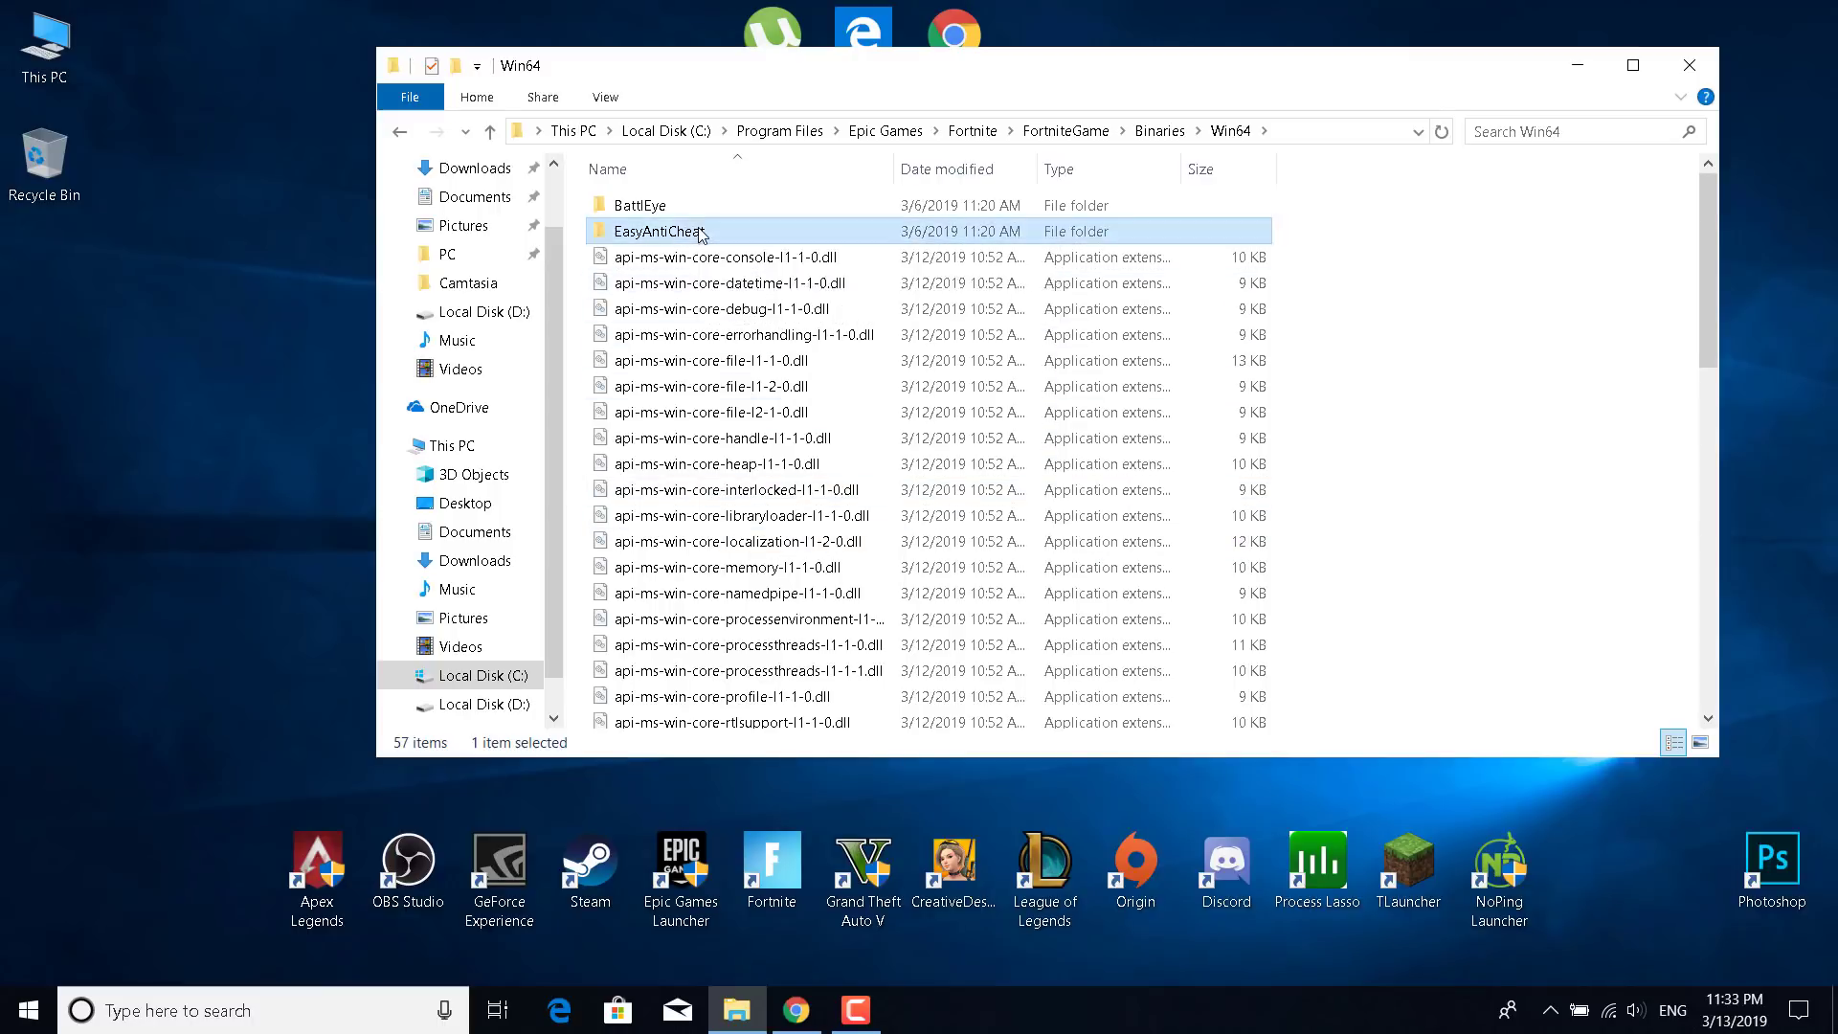
{"action": "double_click", "coordinate": [701, 234]}
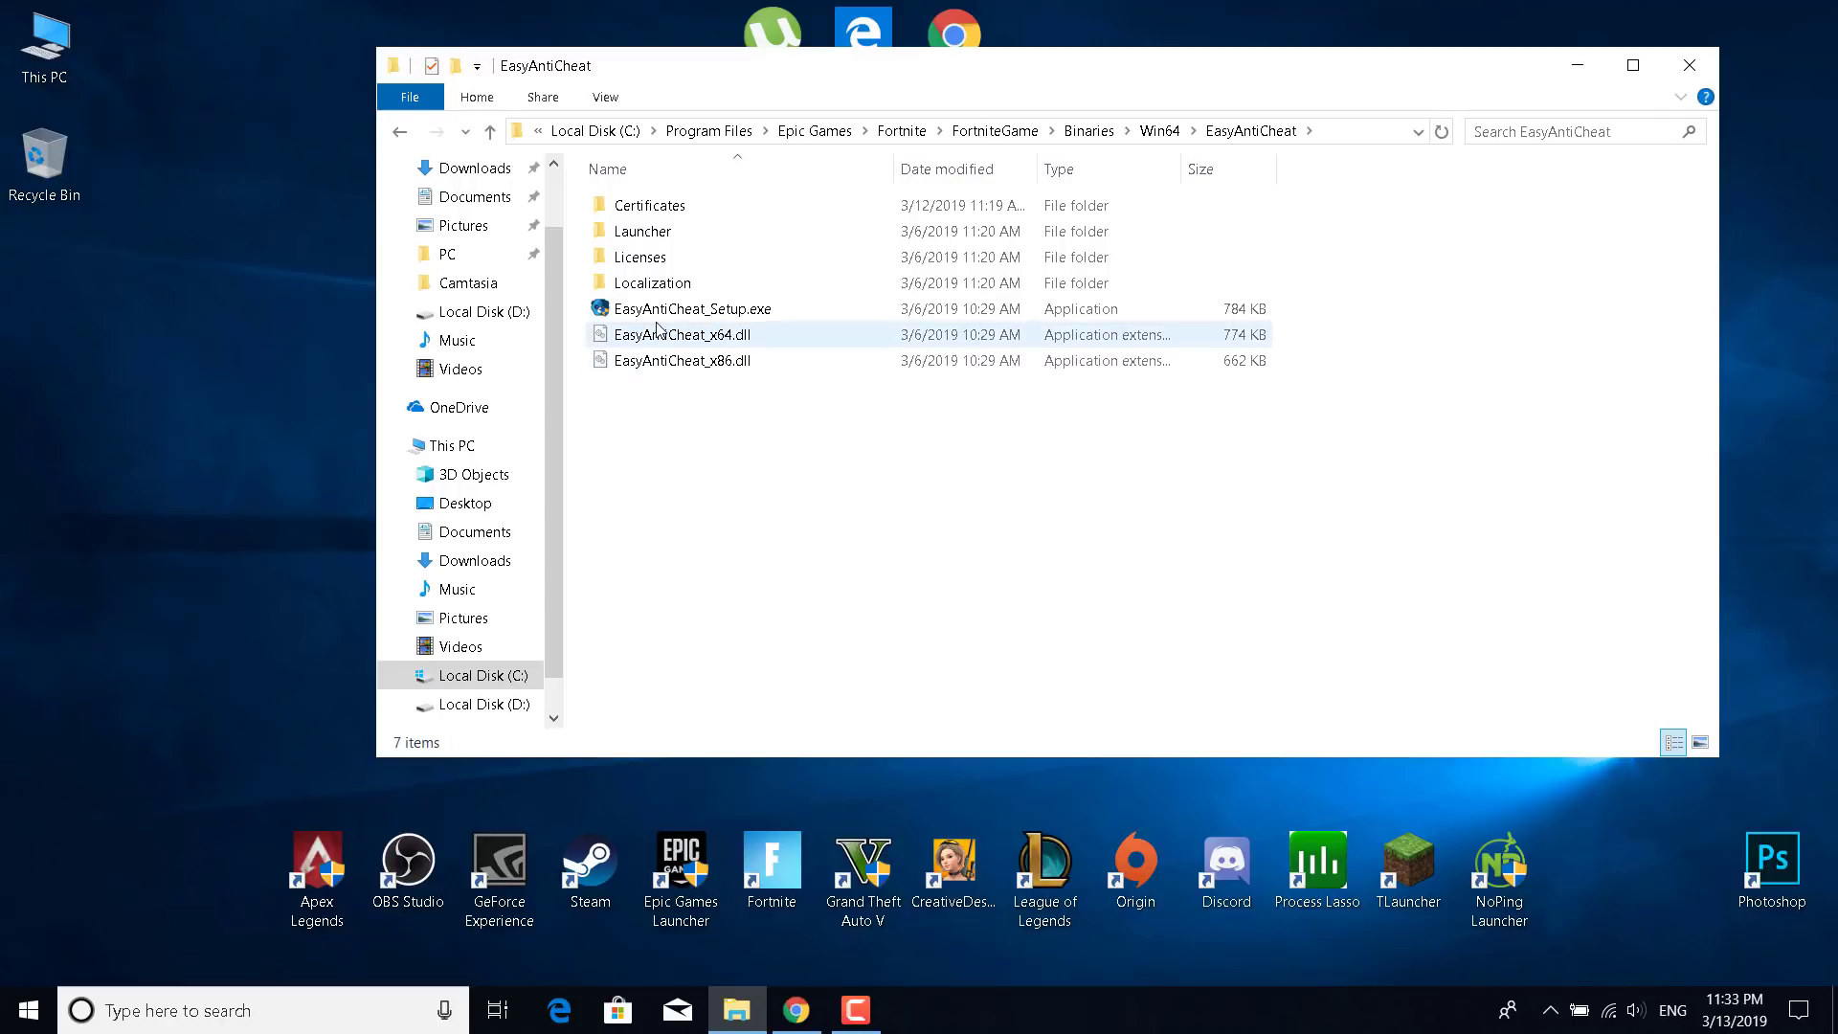
Run EasyAntiCheat_Setup.exe, repair the Fortnite anti-cheat service, and close the setup window
{"action": "double_click", "coordinate": [778, 311]}
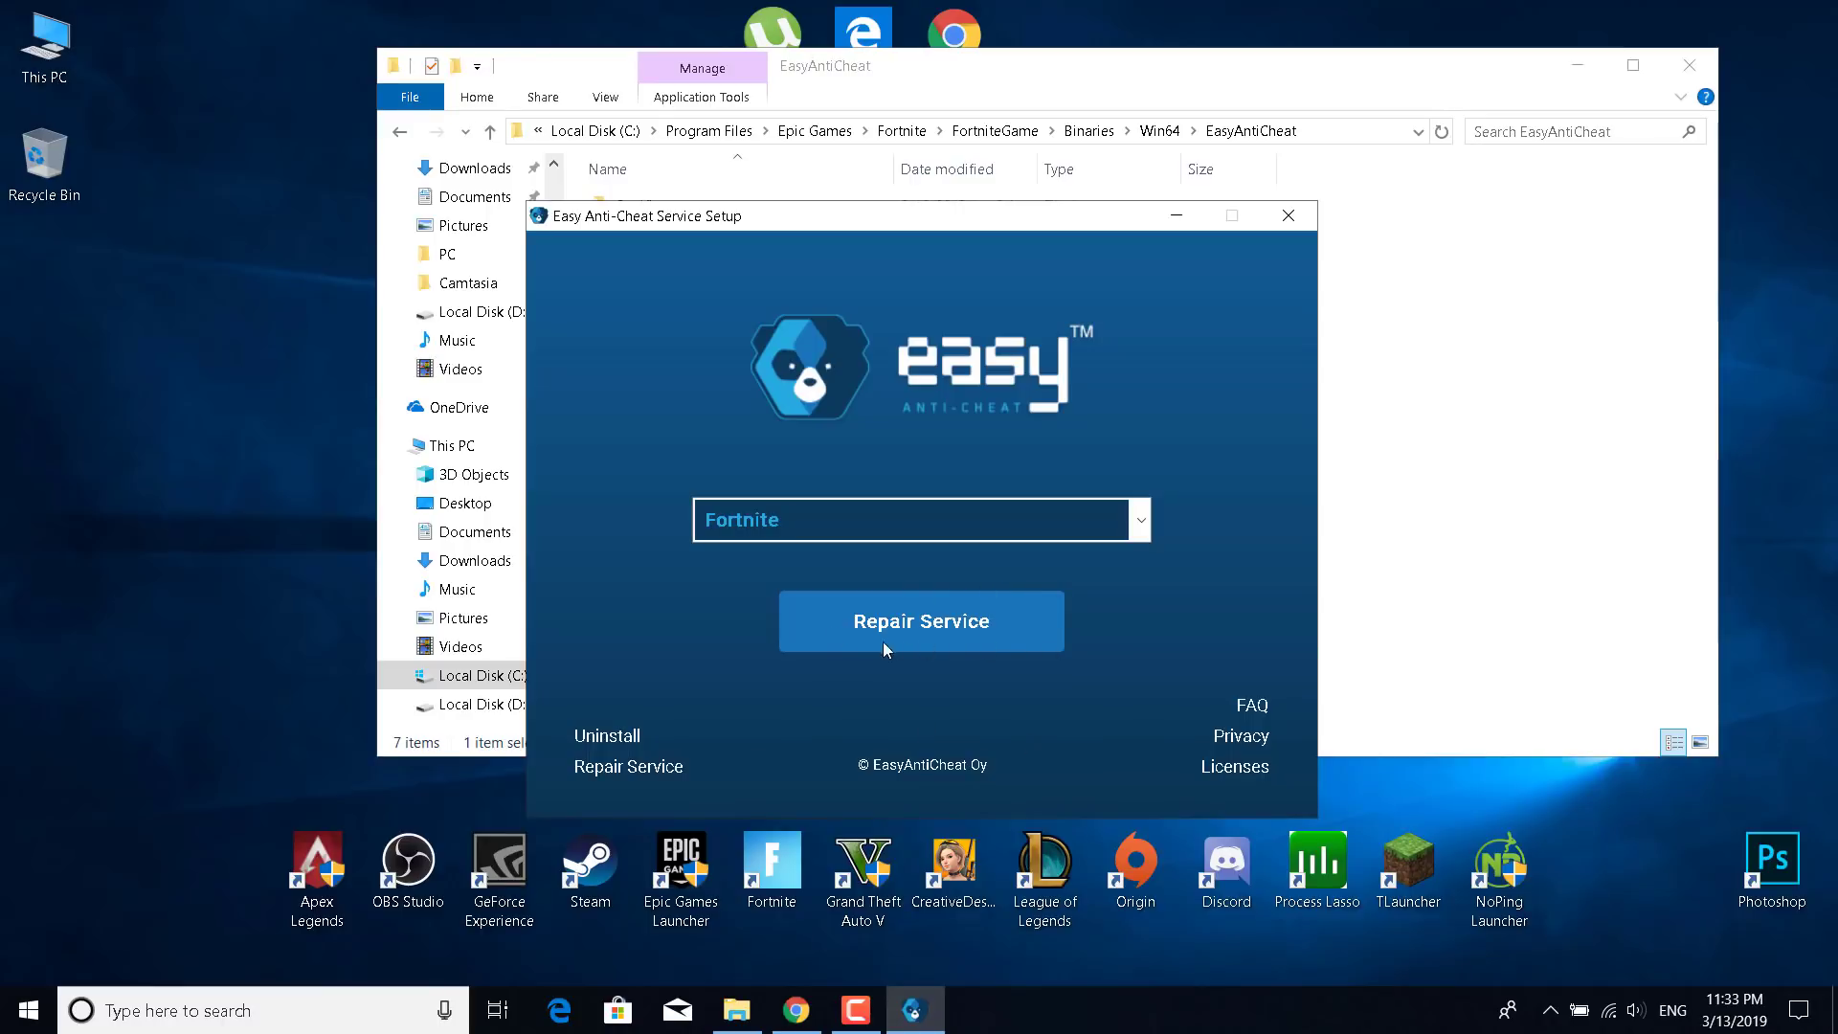
{"action": "left_click", "coordinate": [944, 628]}
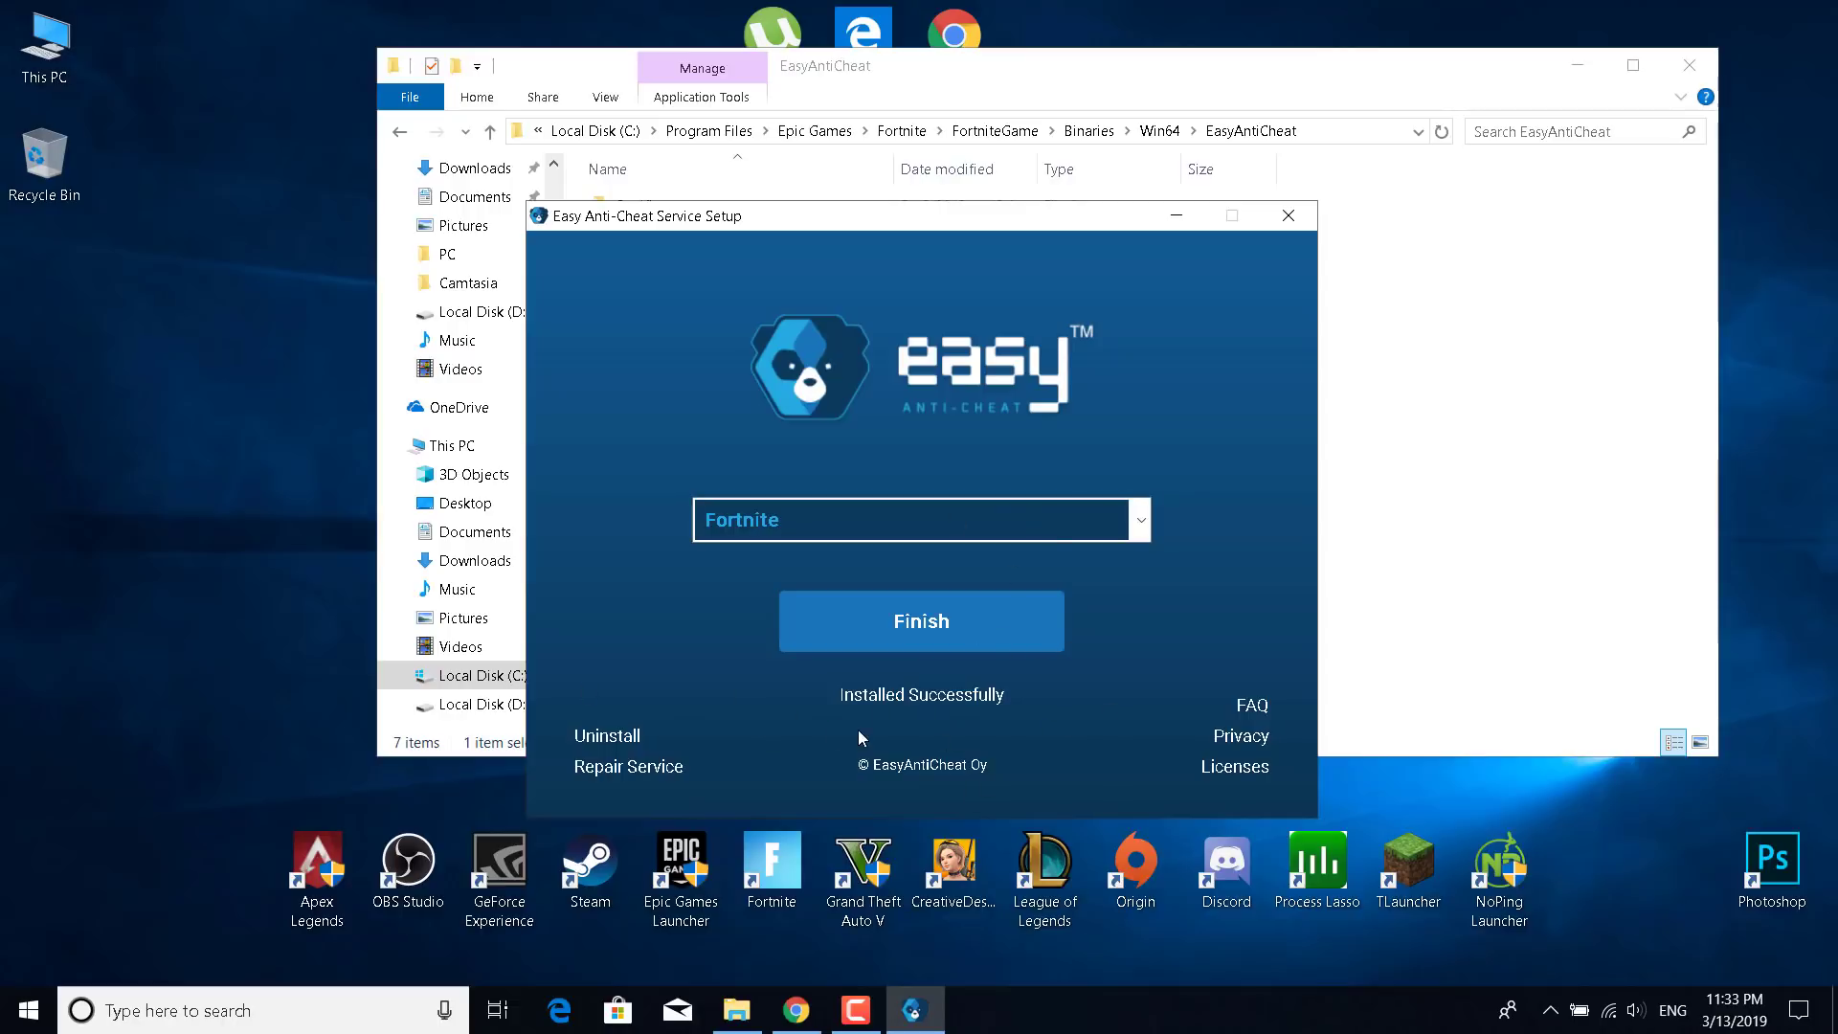
{"action": "left_click", "coordinate": [1285, 222]}
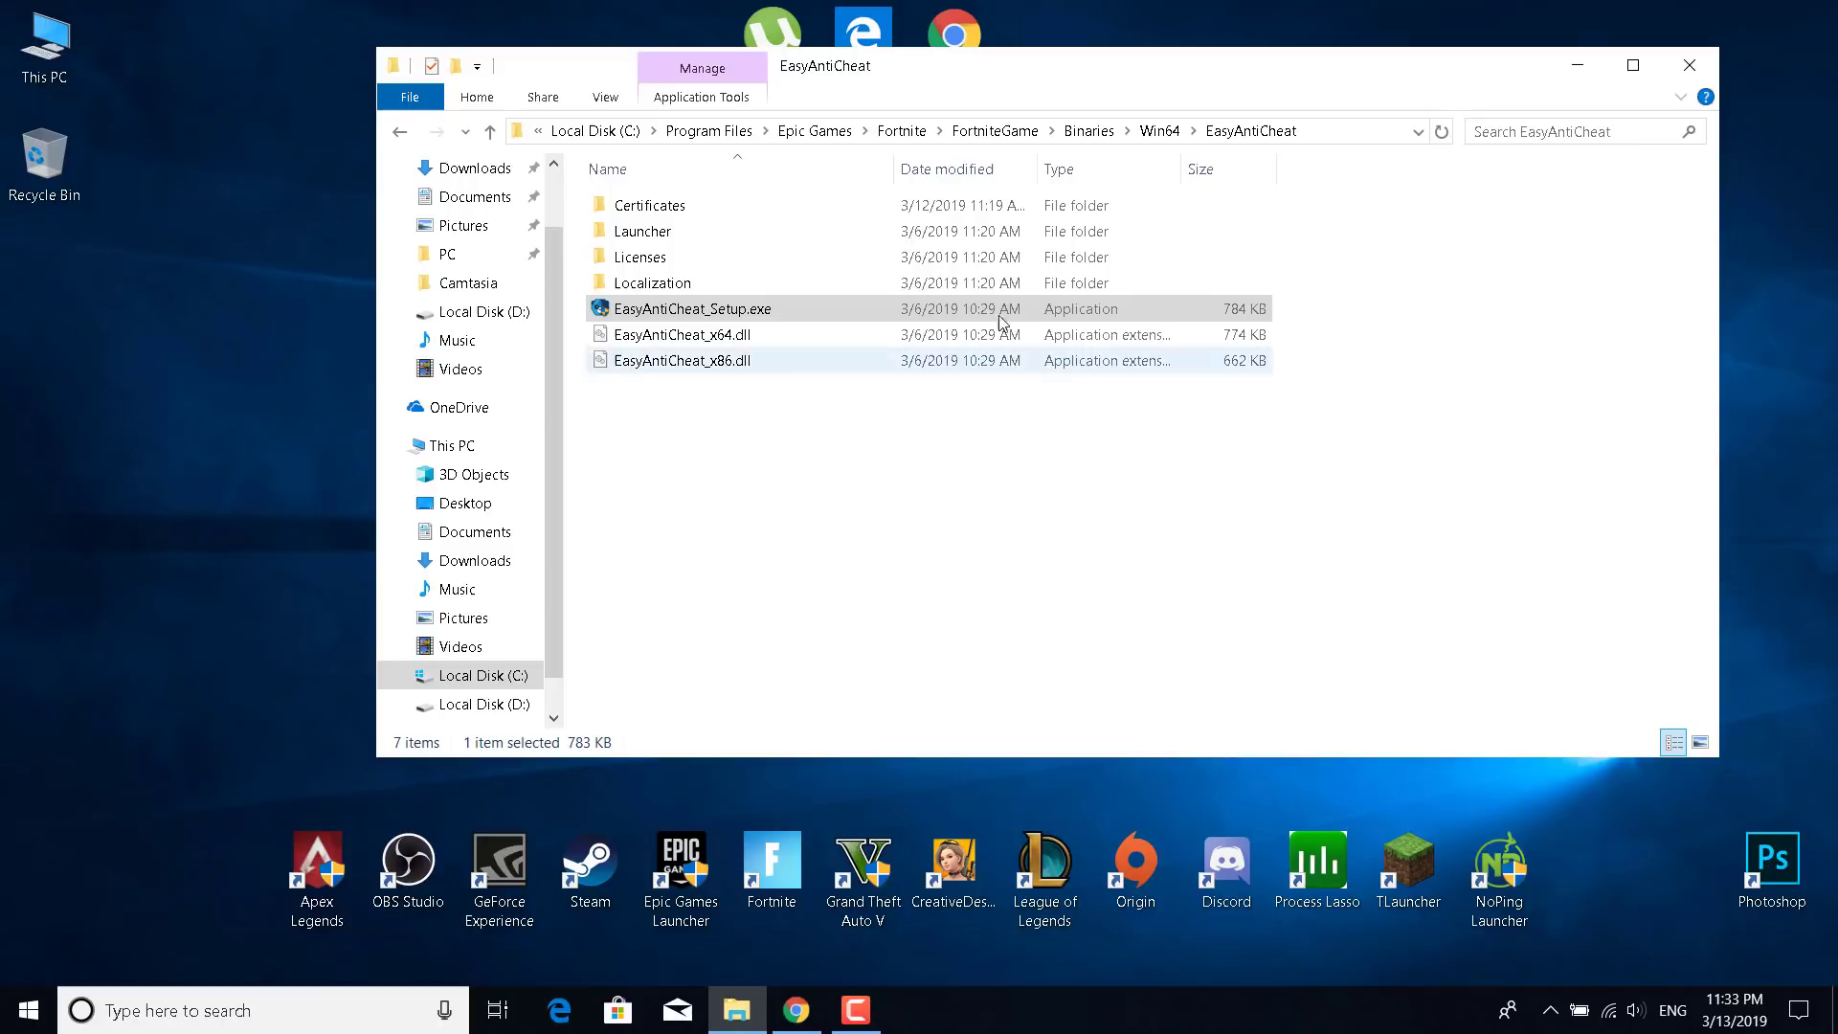
Return to Win64 and open the BattlEye folder to inspect its Install and Uninstall batch files
{"action": "left_click", "coordinate": [400, 134]}
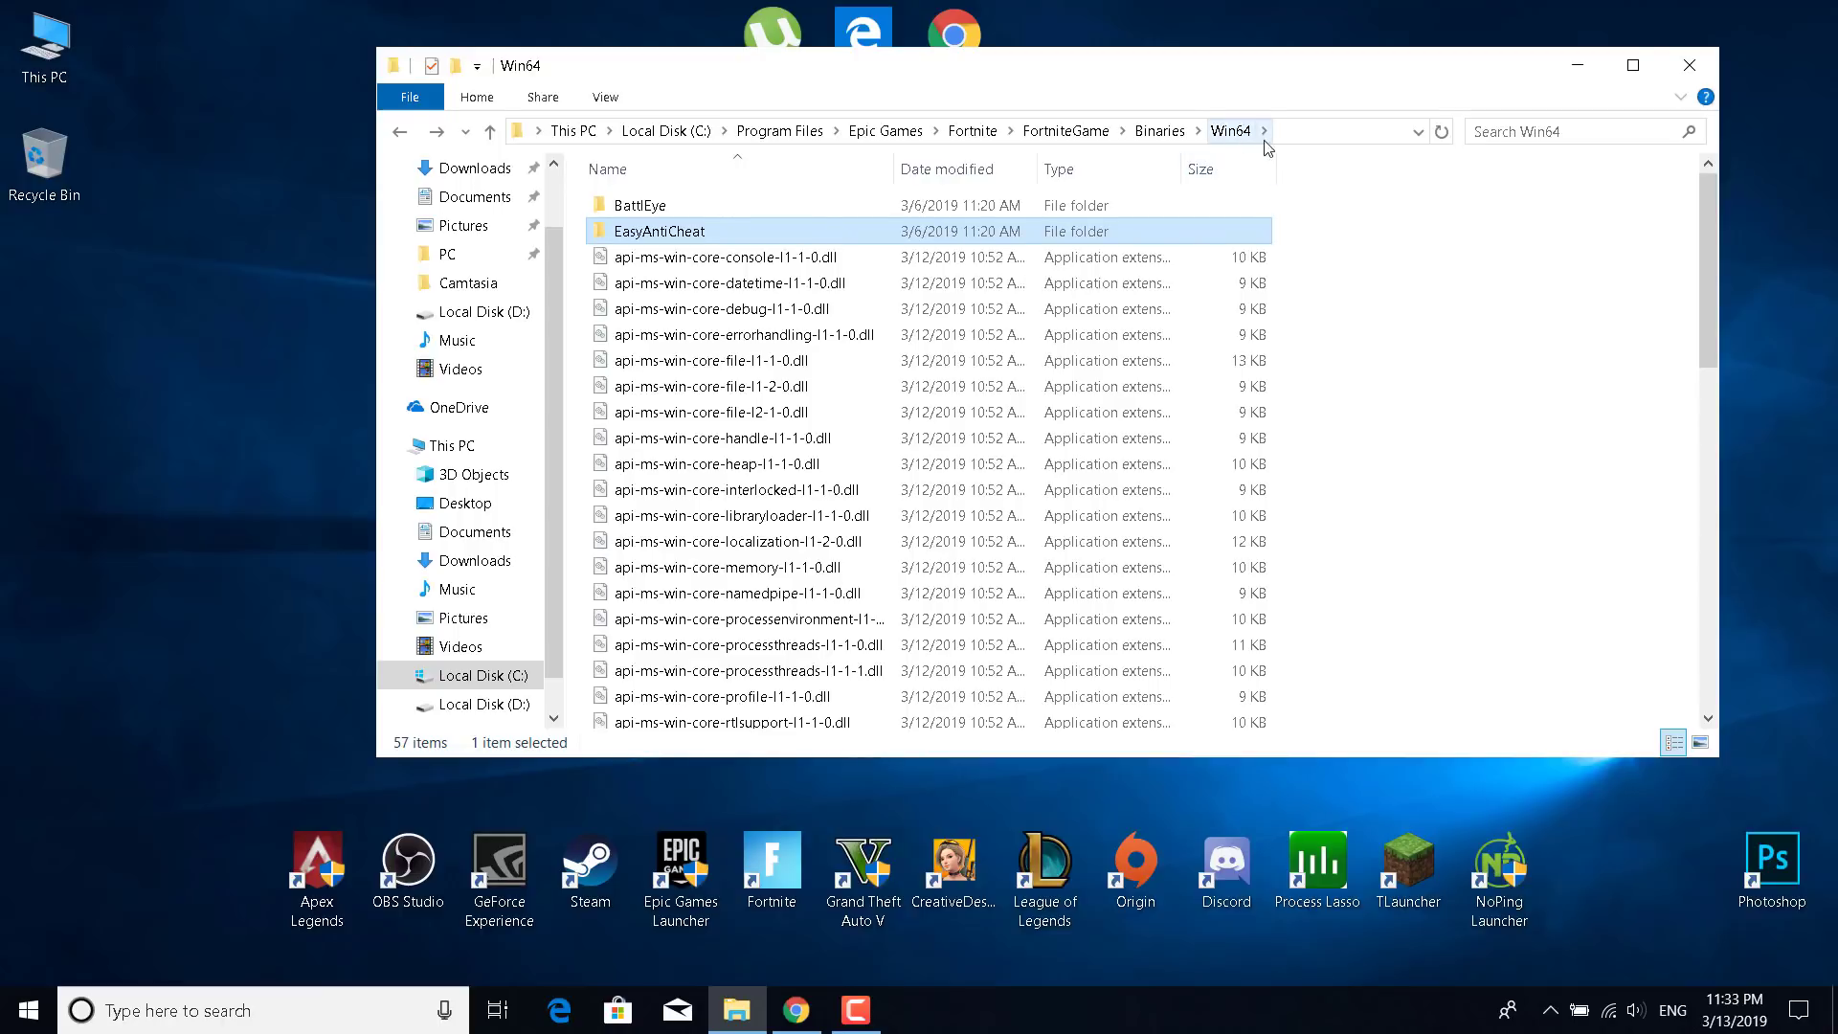
{"action": "double_click", "coordinate": [1047, 214]}
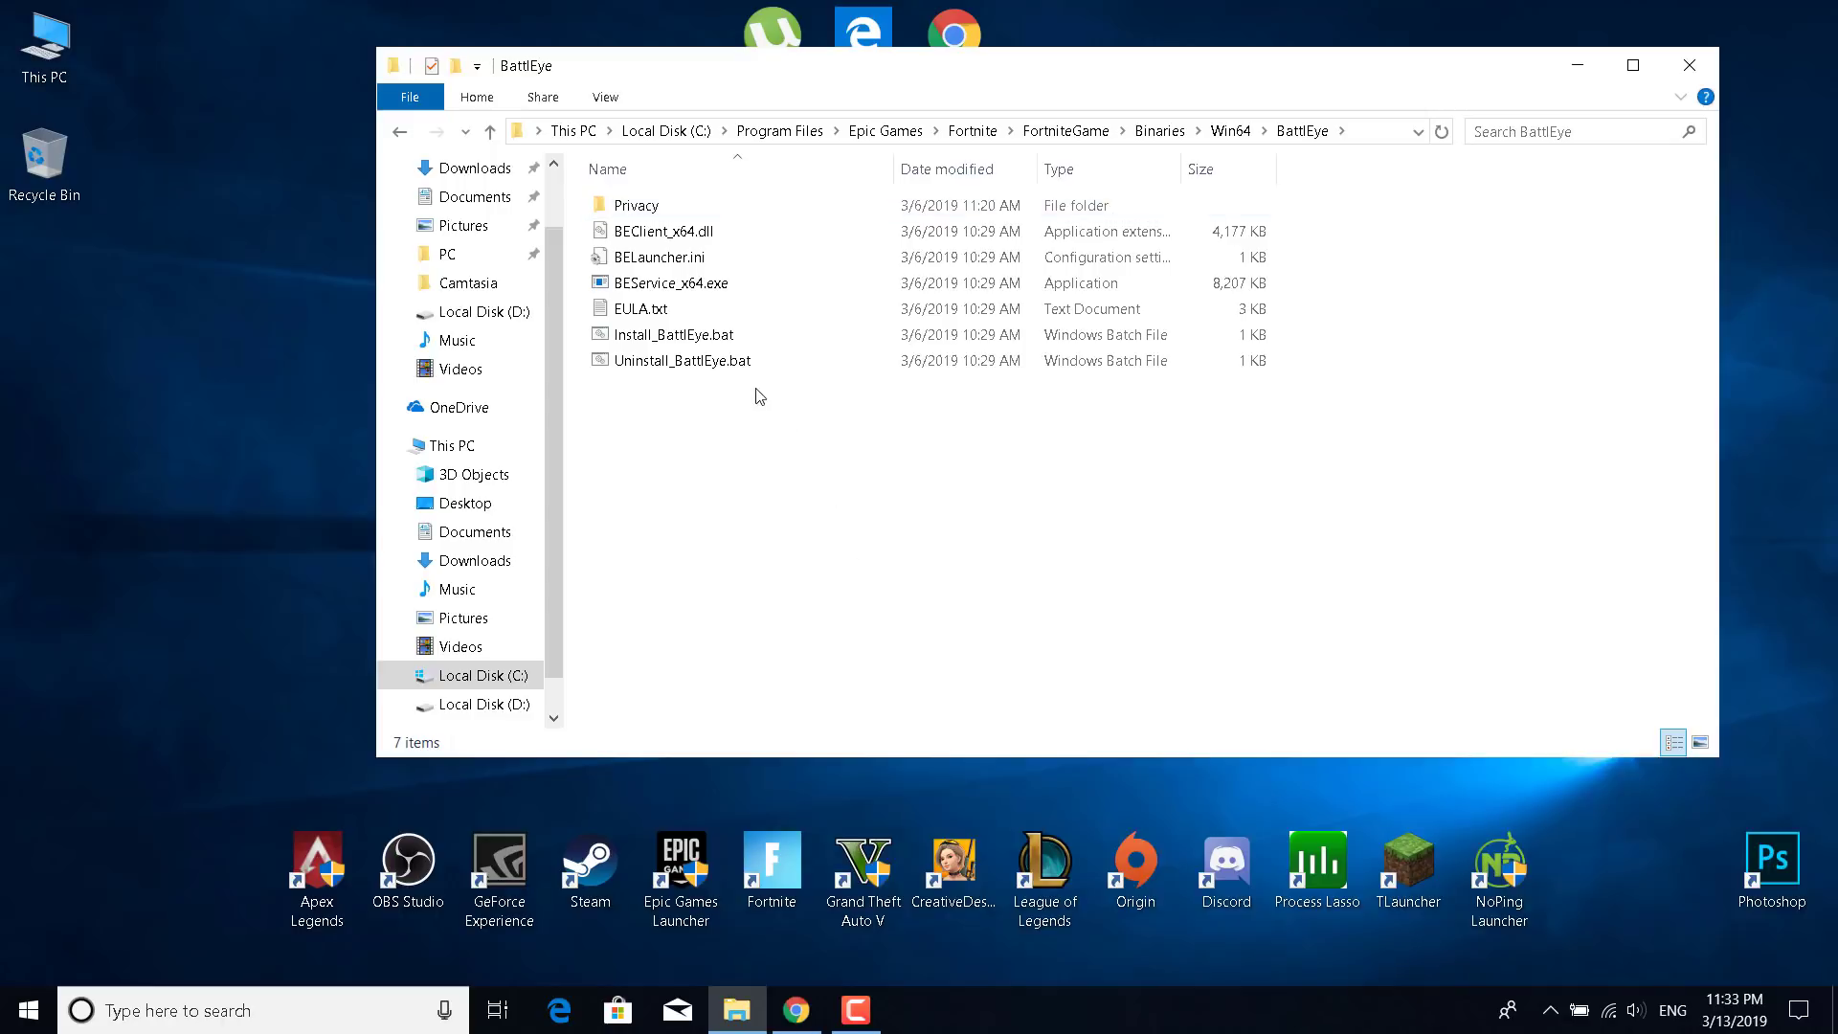
{"action": "left_click", "coordinate": [721, 370]}
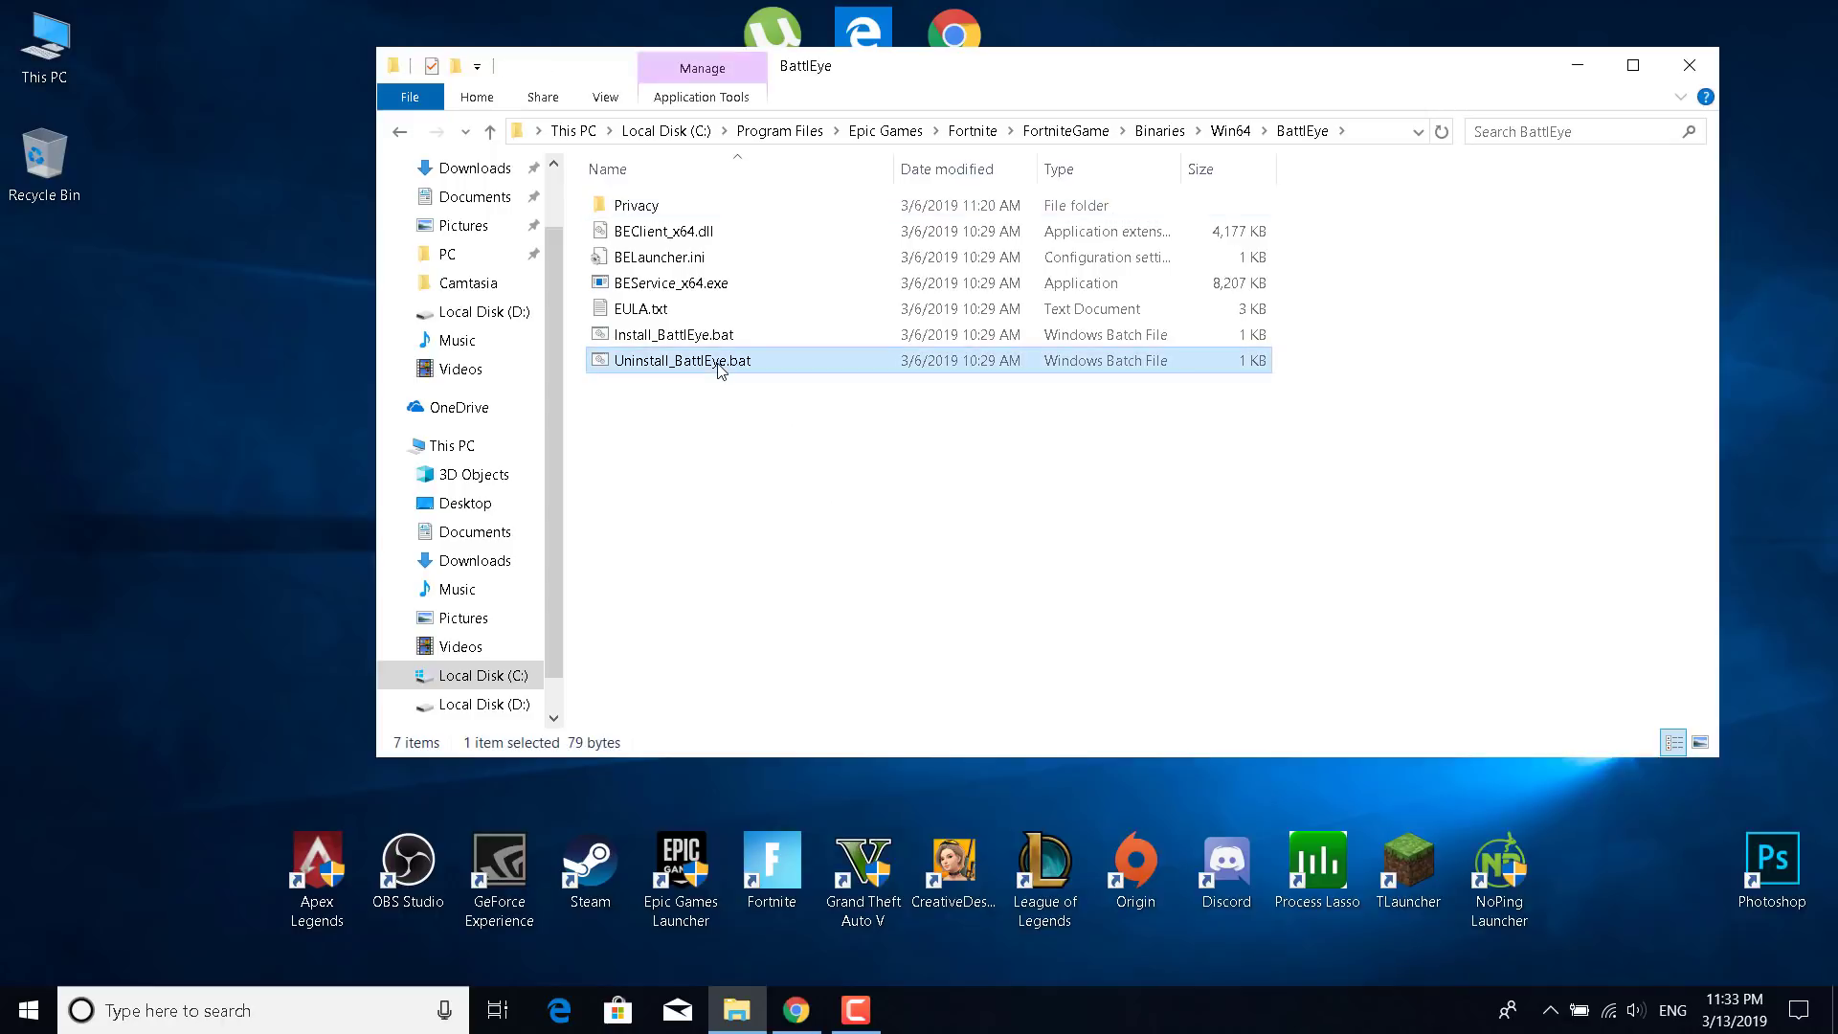
{"action": "left_click", "coordinate": [725, 335]}
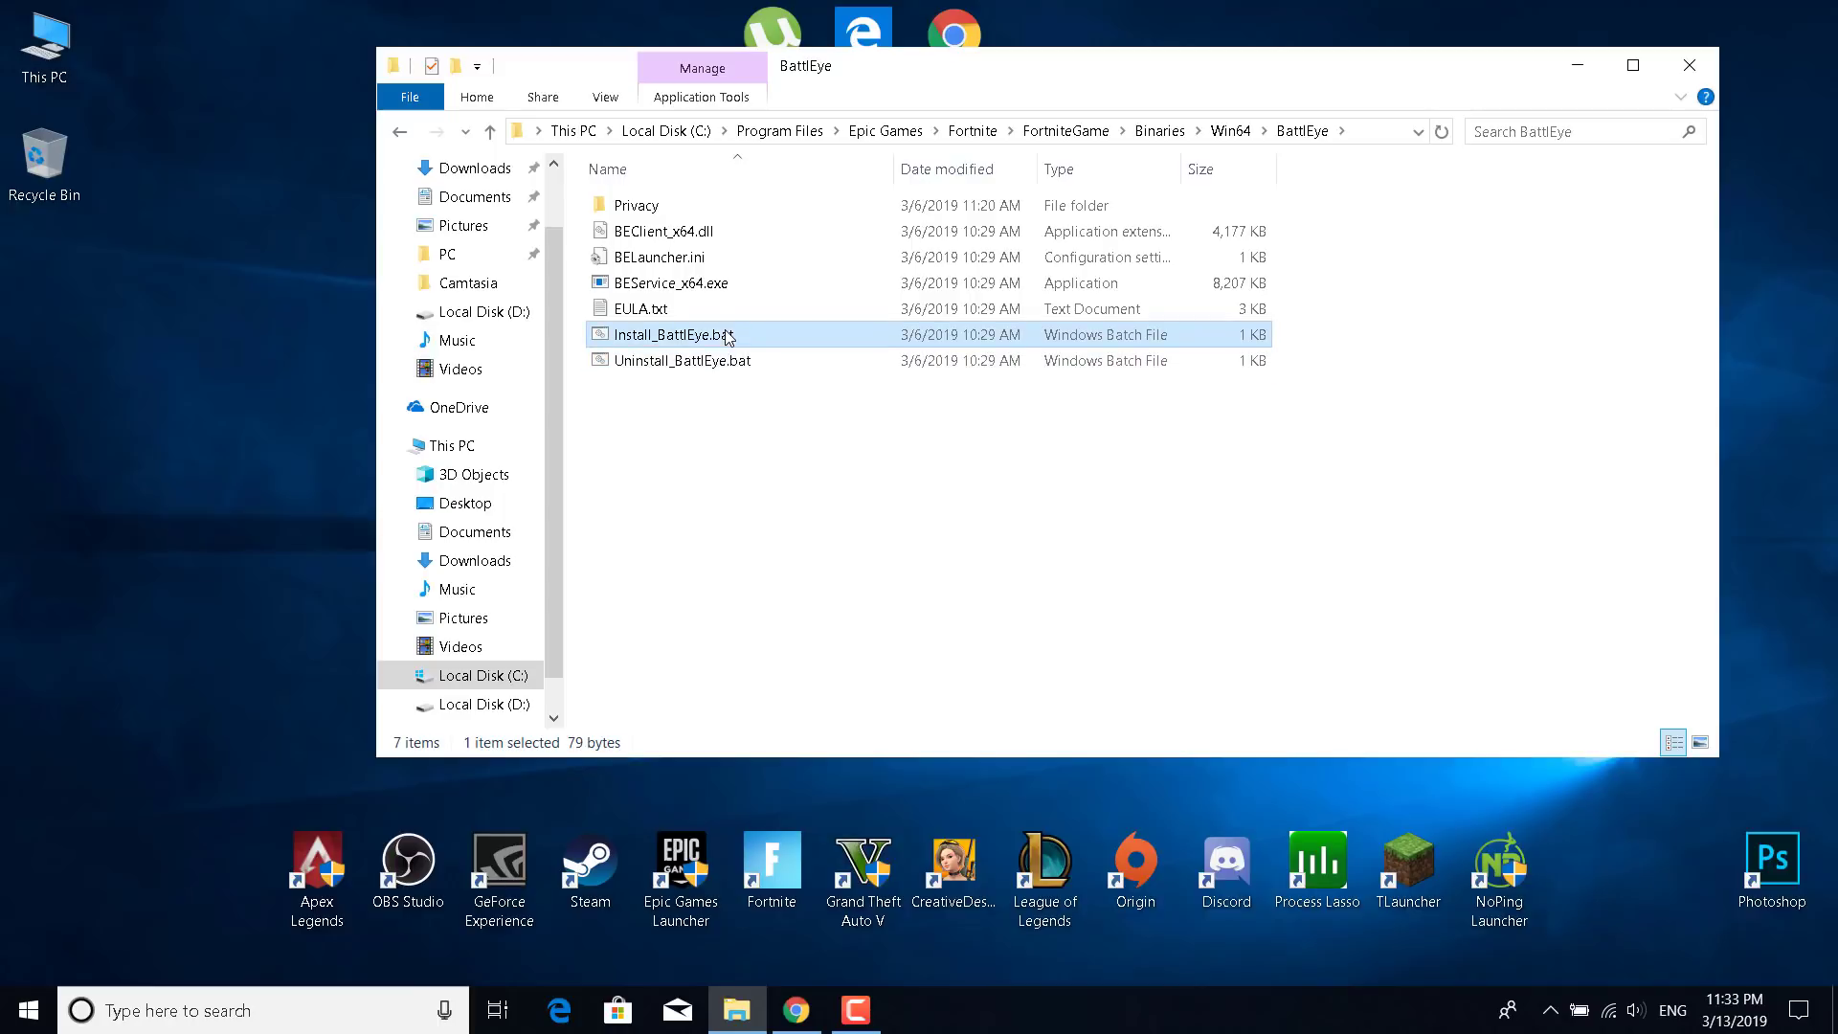
{"action": "left_click", "coordinate": [732, 448]}
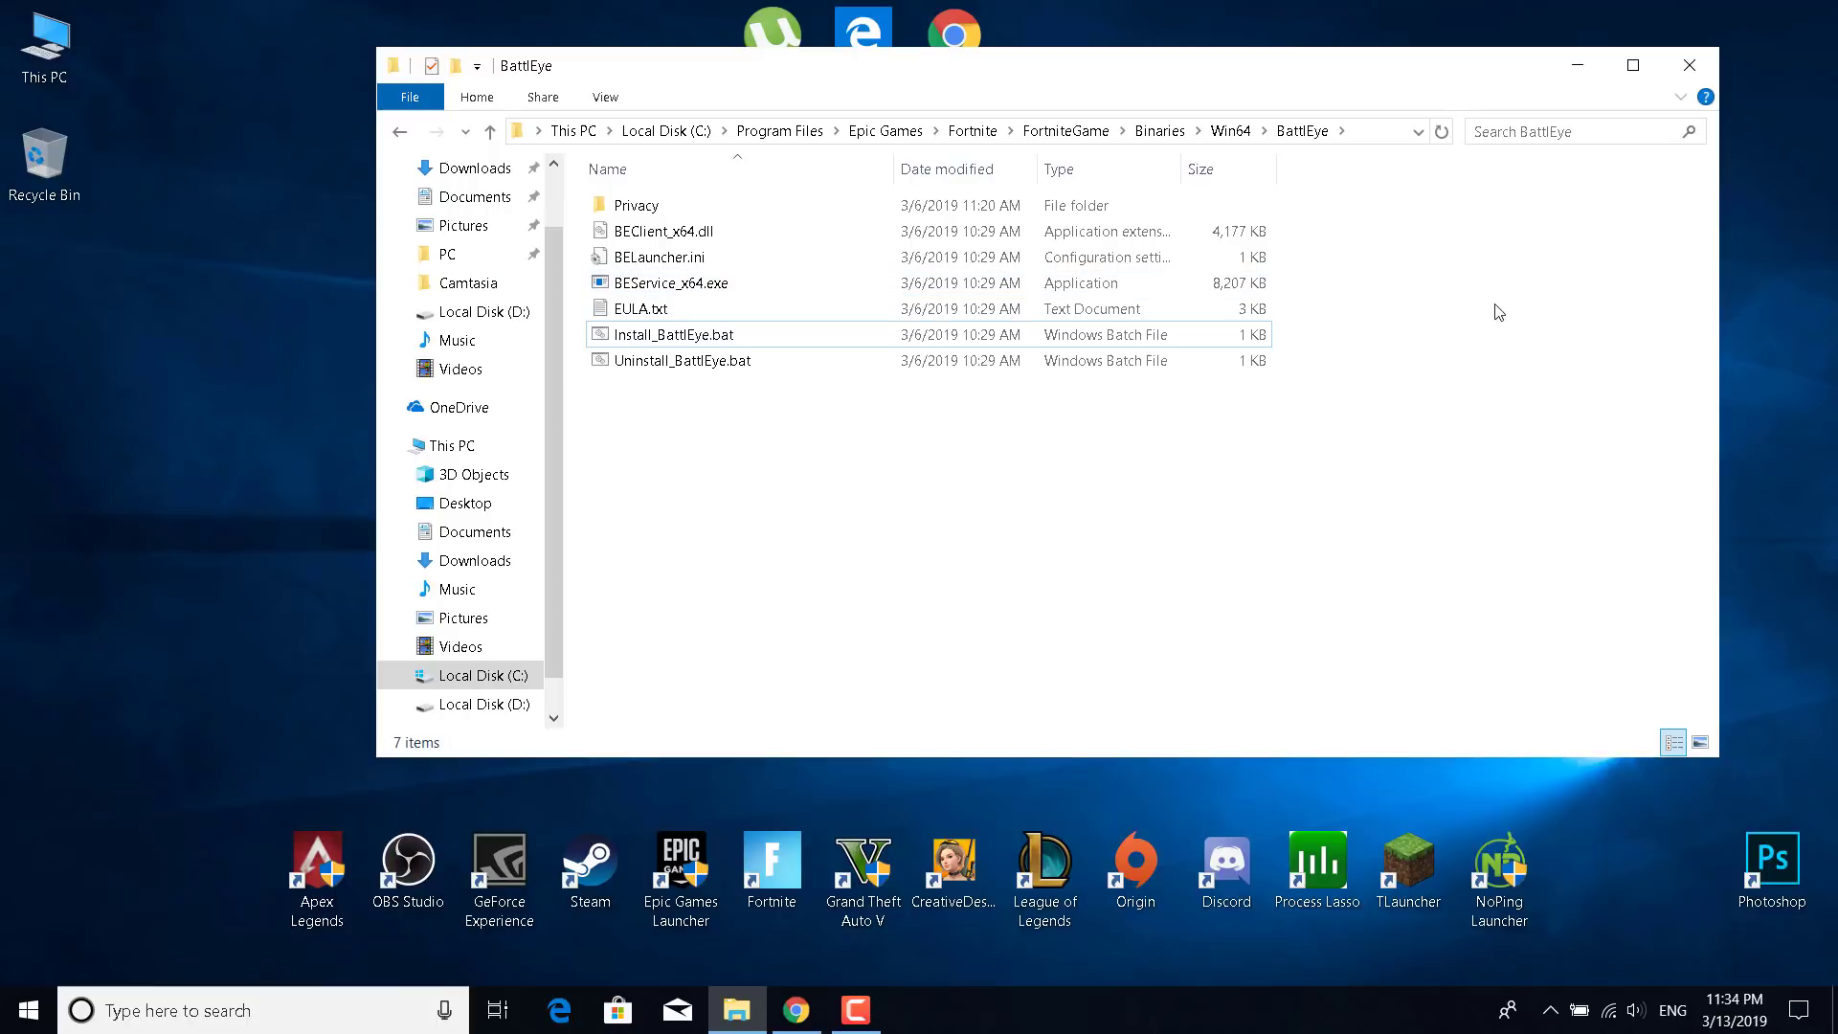
{"action": "left_click", "coordinate": [1689, 67]}
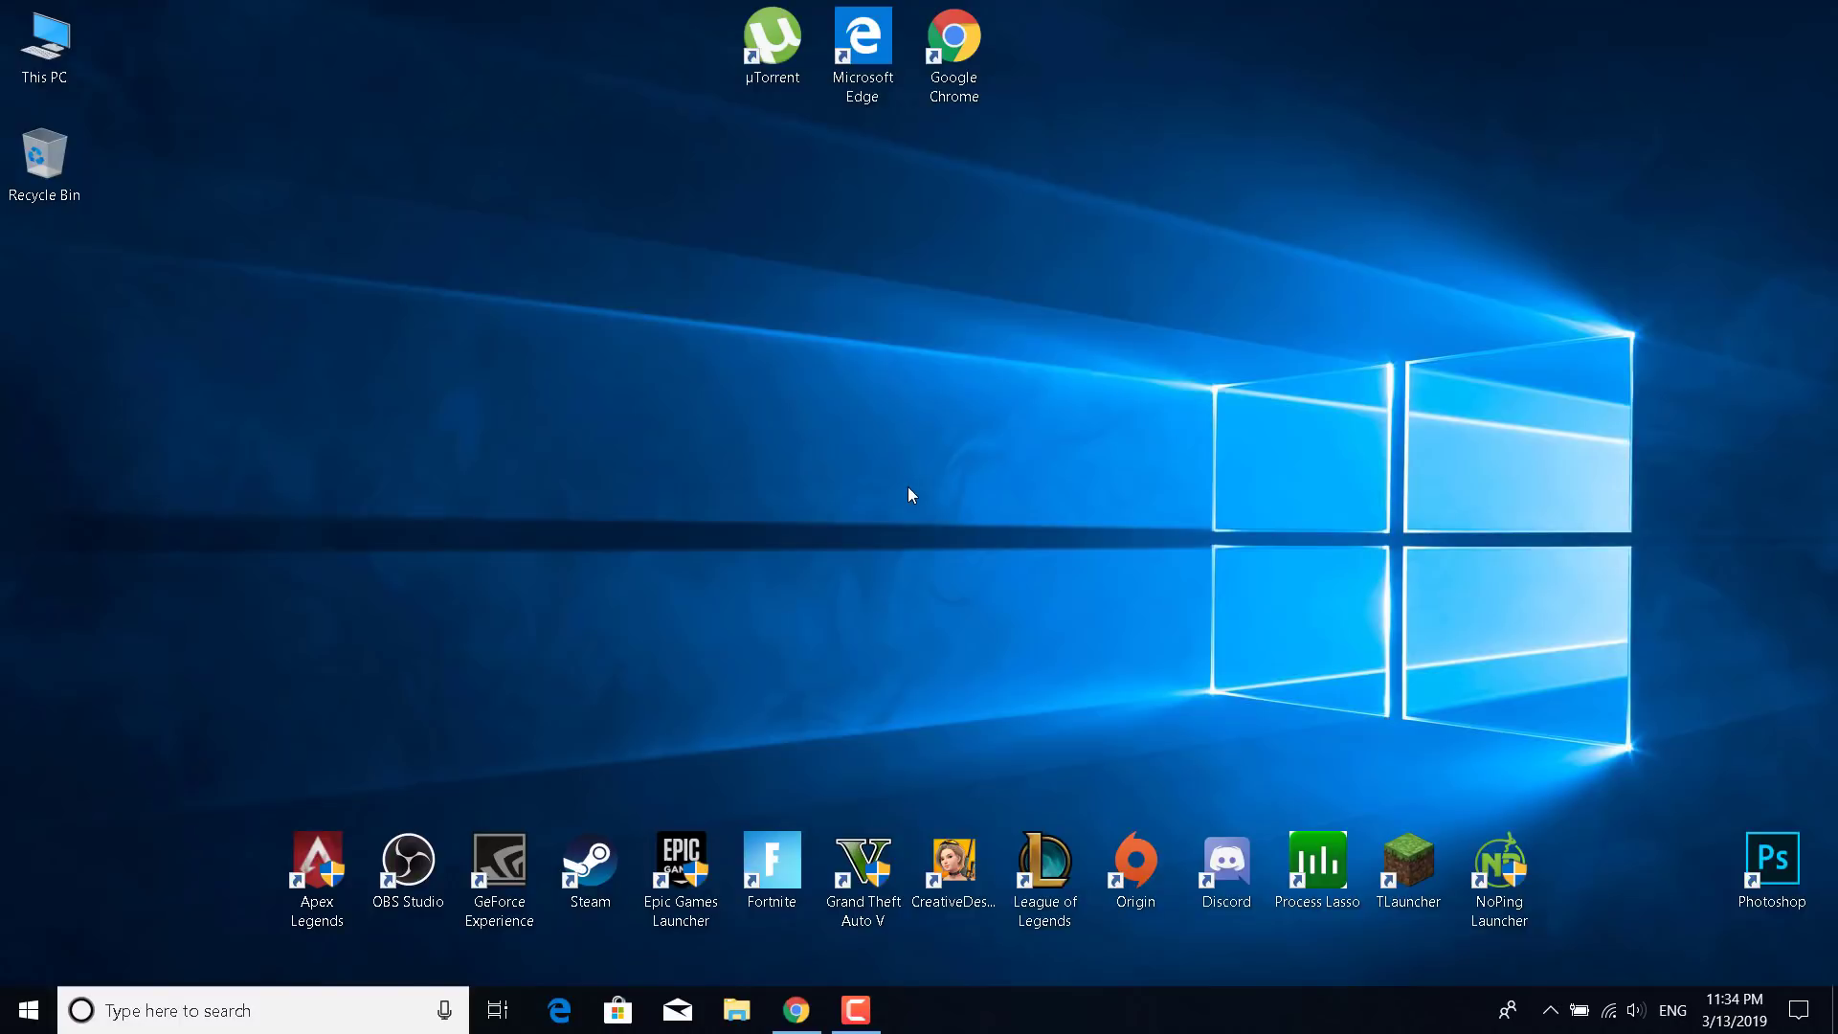